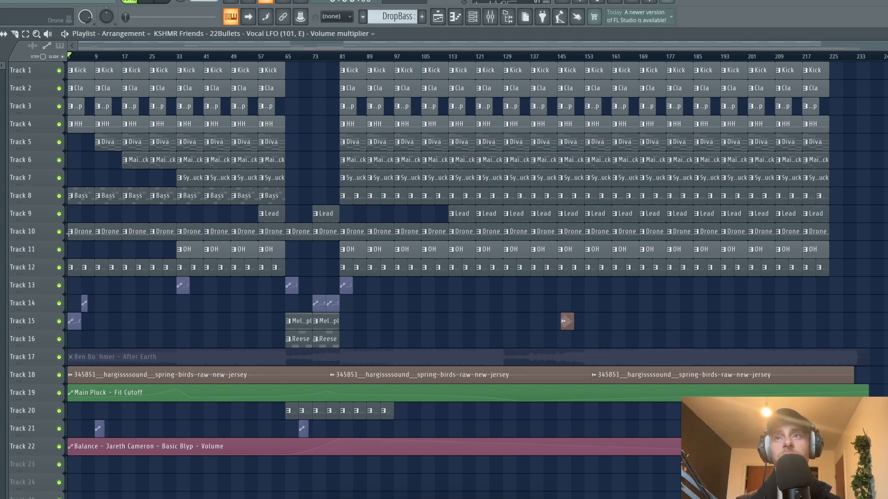
# Remove the Bass clips before bar 17 on Track 8 and the first Diva clip at bar 9 on Track 5.
pyautogui.press('space')
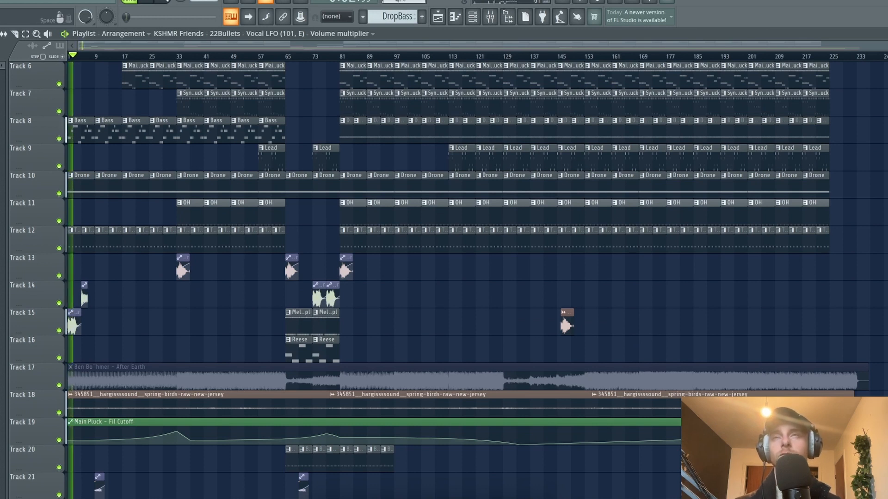
pyautogui.press('space')
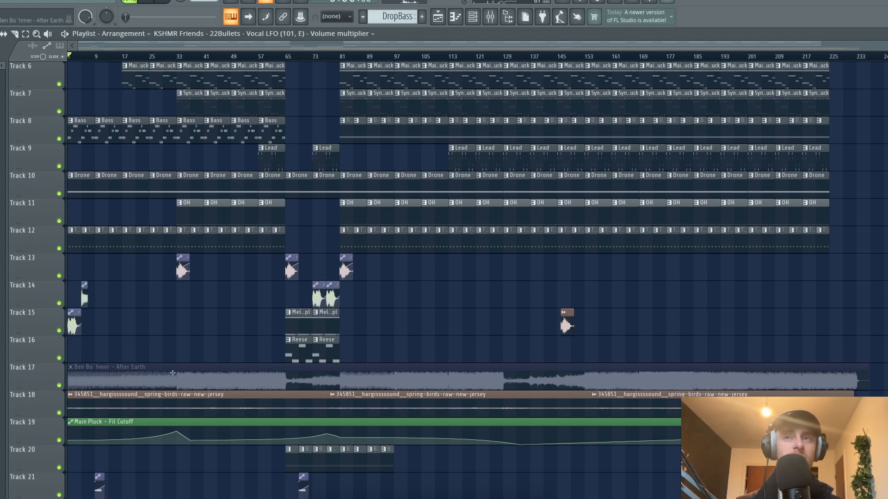
pyautogui.scroll(4, 76, 365)
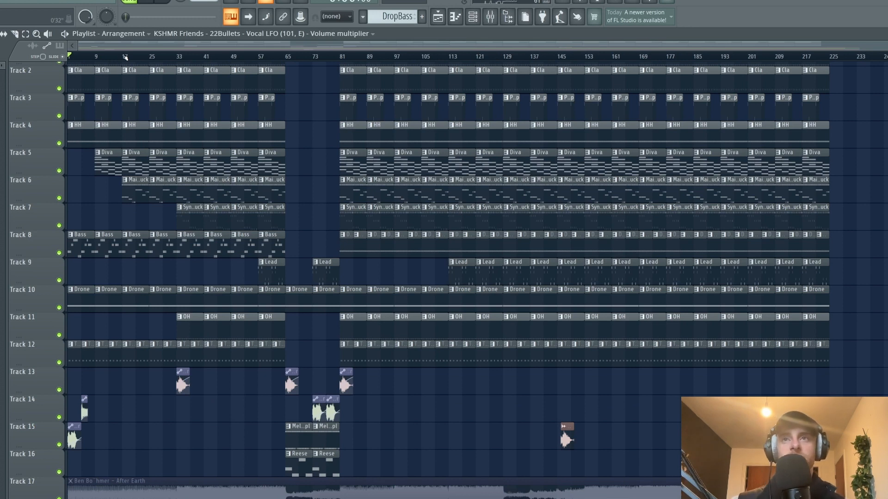
pyautogui.rightClick(107, 248)
pyautogui.rightClick(81, 249)
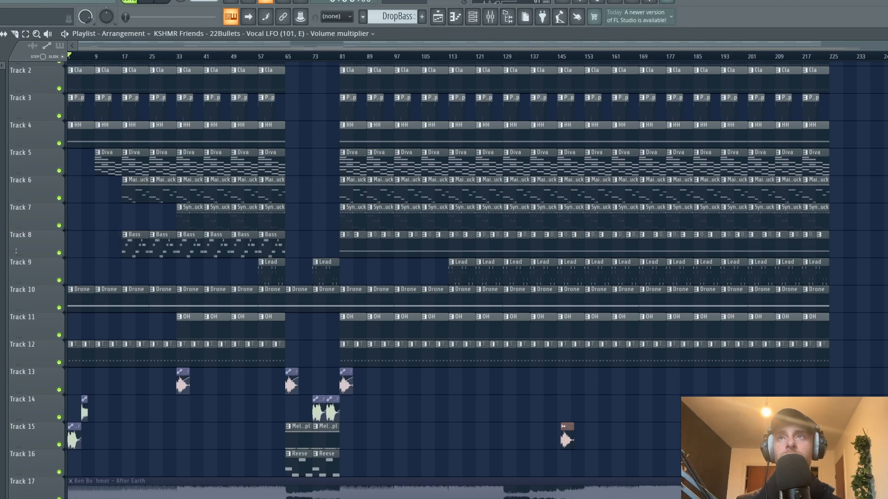
pyautogui.rightClick(107, 164)
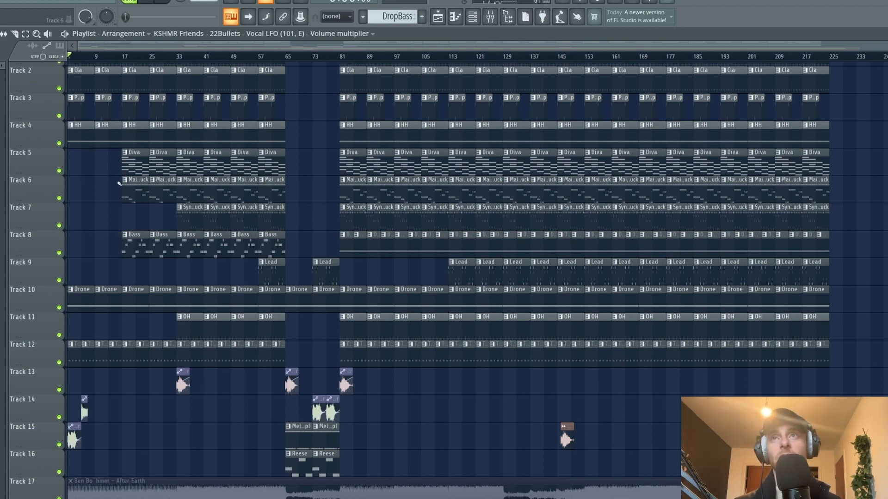
# Remove the first Main Pluck clip on Track 6 so the part begins at bar 25.
pyautogui.scroll(2, 118, 185)
pyautogui.rightClick(163, 164)
pyautogui.rightClick(135, 163)
pyautogui.hotkey('ctrl', 'z')
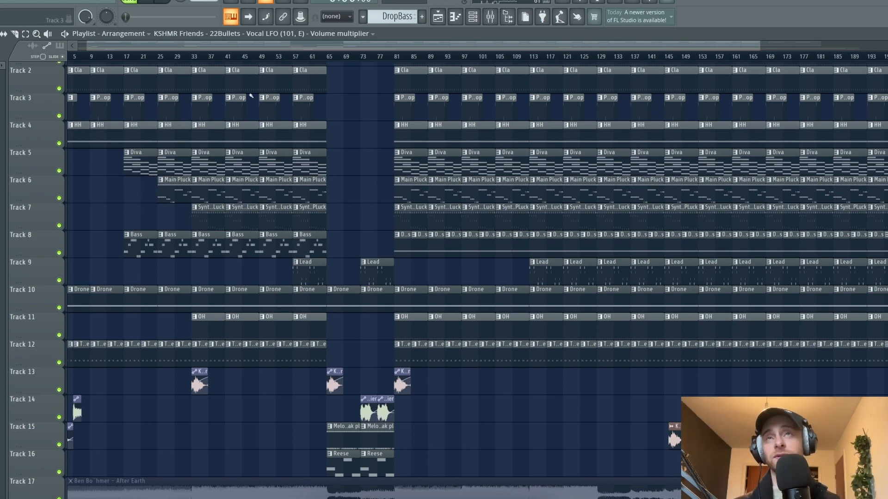
# Remove the Tambourine clips before bar 41 on Track 12.
pyautogui.moveTo(217, 46); pyautogui.dragTo(123, 46)
pyautogui.scroll(3, 99, 184)
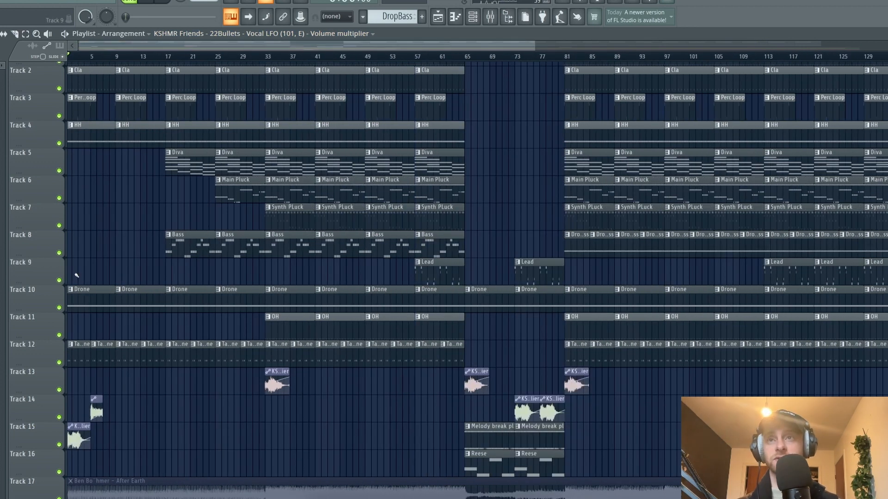
pyautogui.scroll(-1, 147, 397)
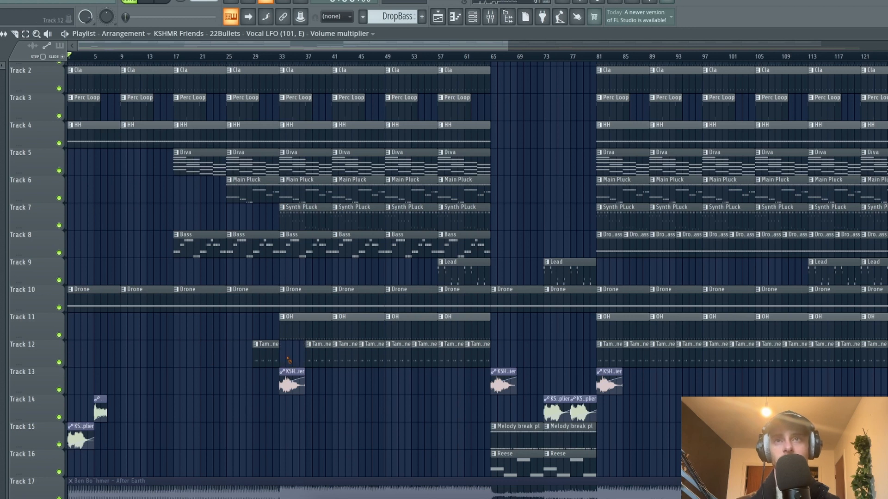
pyautogui.scroll(1, 214, 151)
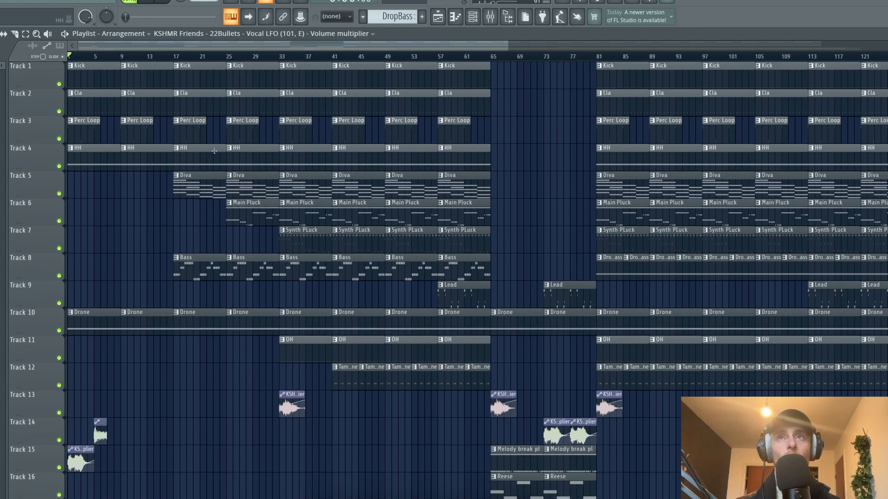
pyautogui.rightClick(105, 160)
pyautogui.rightClick(147, 161)
pyautogui.rightClick(180, 151)
pyautogui.hotkey('ctrl', 'z')
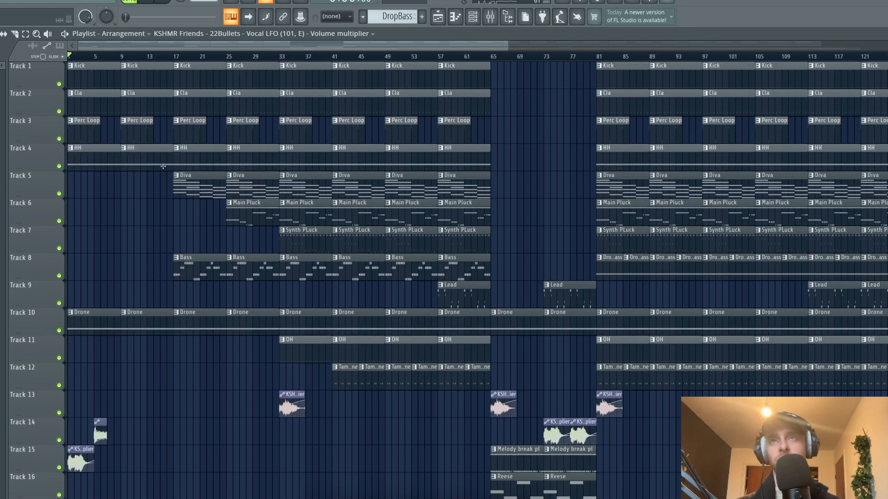
# Remove the HH clips before bar 33 on Track 4, restoring any clips deleted from bar 33 onward.
pyautogui.rightClick(164, 166)
pyautogui.rightClick(104, 163)
pyautogui.rightClick(324, 155)
pyautogui.rightClick(348, 158)
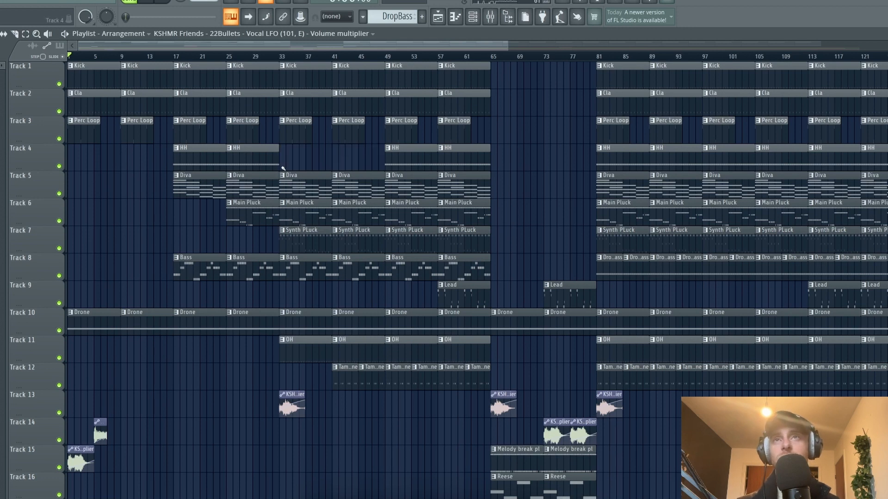
pyautogui.hotkey('ctrl', 'z')
pyautogui.rightClick(176, 161)
pyautogui.rightClick(261, 154)
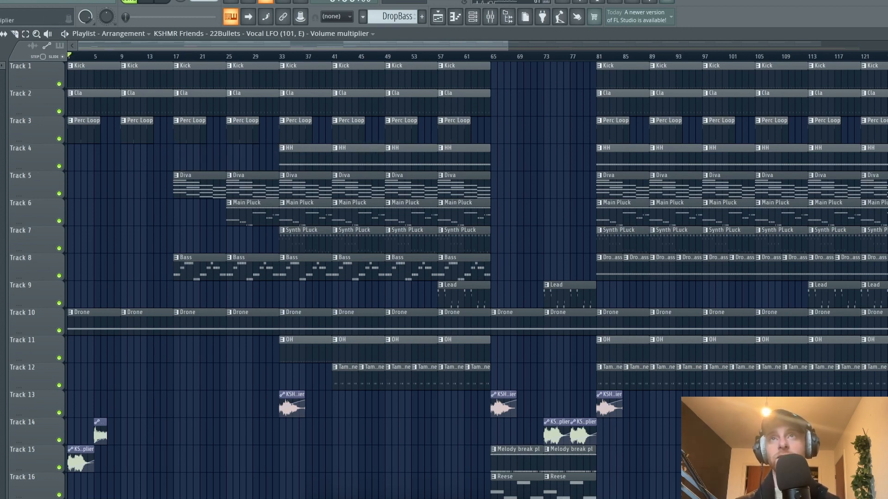
# Play the intro and move the short vocal clip on Track 14 to start at bar 3.
pyautogui.scroll(2, 104, 96)
pyautogui.moveTo(109, 46); pyautogui.dragTo(12, 66)
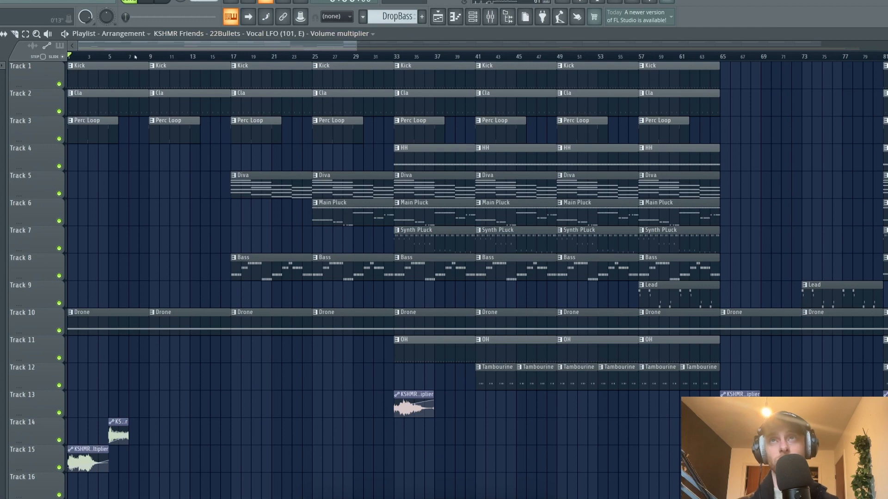
pyautogui.press('space')
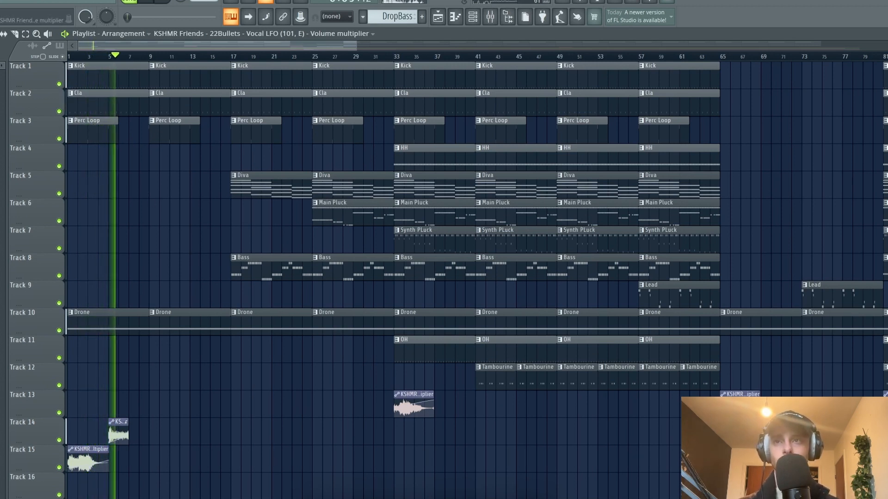
pyautogui.click(118, 422)
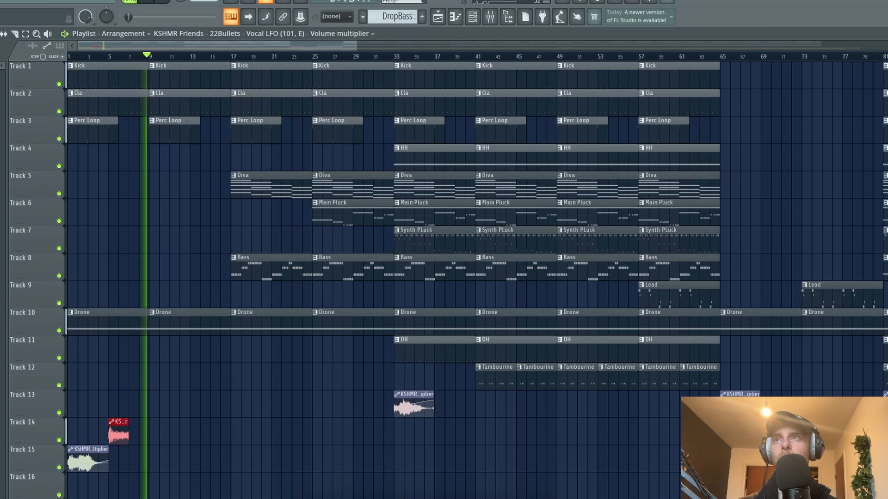
pyautogui.press('space')
# Listen to the intro and examine the effect clips on Tracks 13 to 21, cueing playback at bar 9.
pyautogui.scroll(-3, 113, 482)
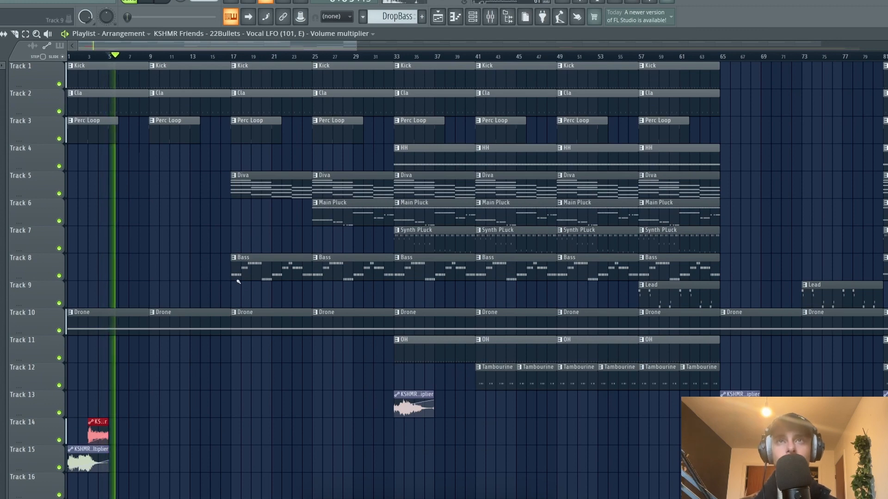
pyautogui.scroll(-3, 202, 296)
pyautogui.scroll(-4, 264, 349)
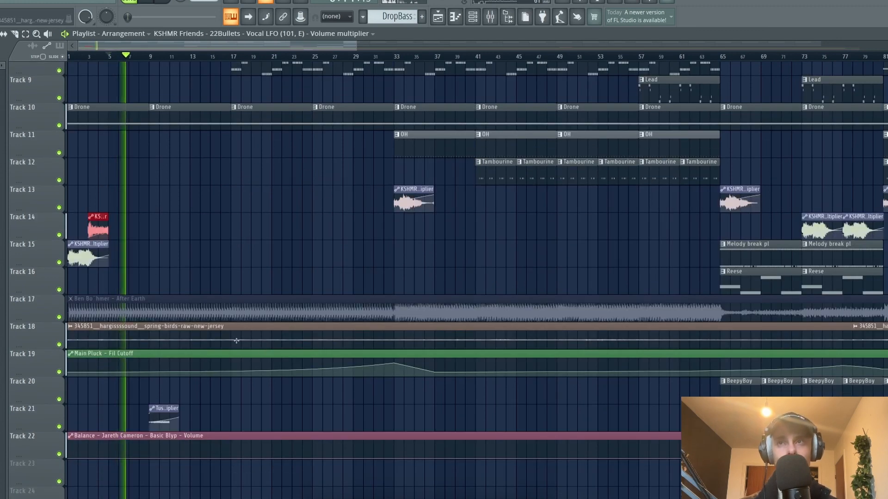
pyautogui.scroll(7, 237, 342)
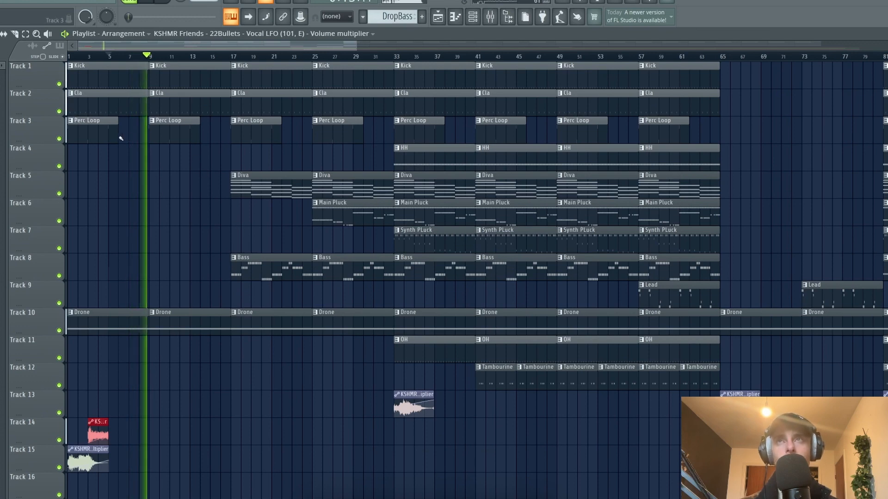
pyautogui.scroll(-8, 214, 310)
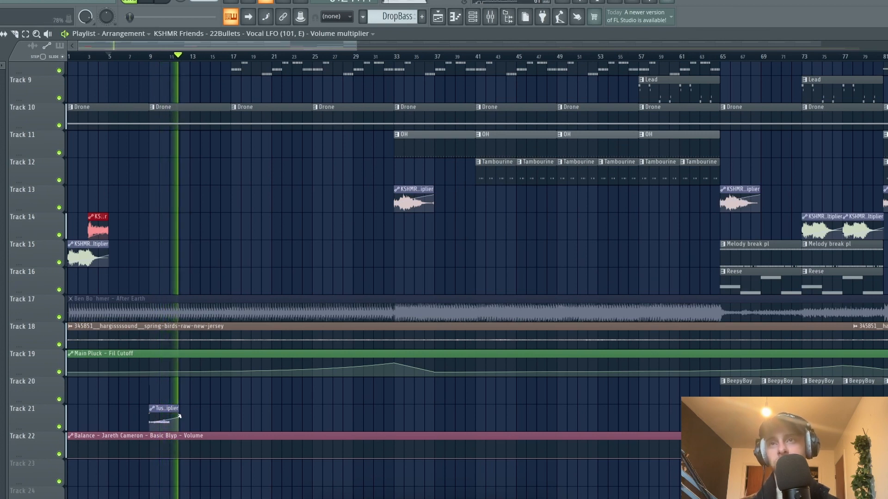
pyautogui.press('space')
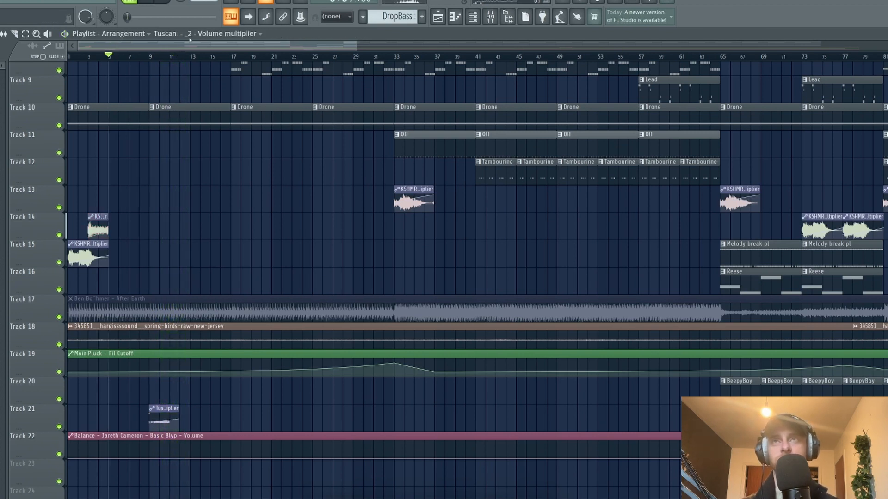
pyautogui.click(153, 58)
pyautogui.scroll(-1, 187, 218)
pyautogui.hscroll(1, 418, 231)
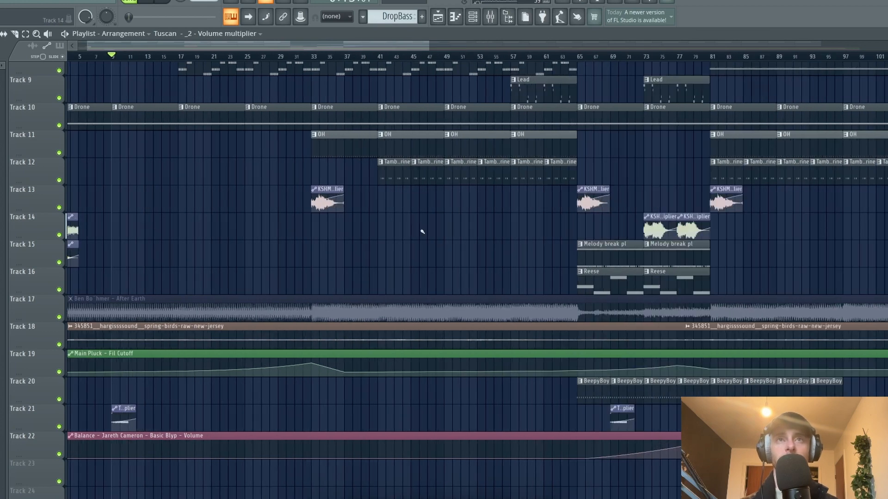
pyautogui.scroll(4, 533, 217)
pyautogui.scroll(-7, 104, 320)
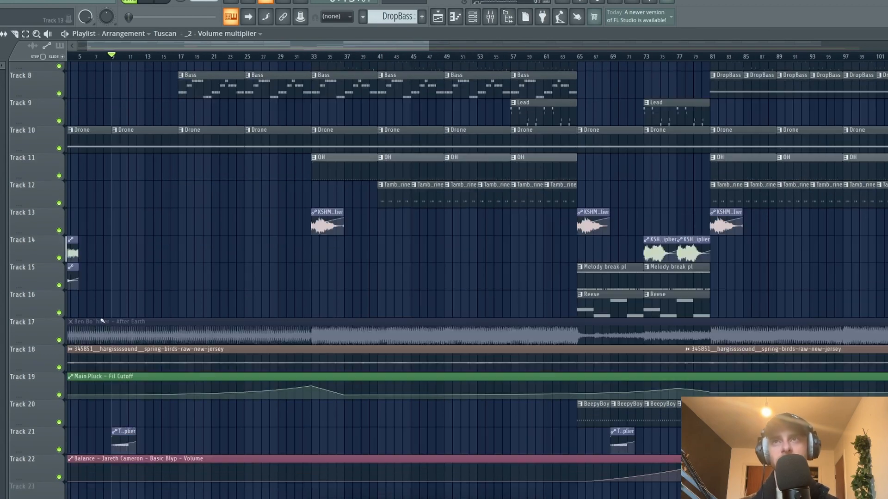
pyautogui.scroll(3, 102, 319)
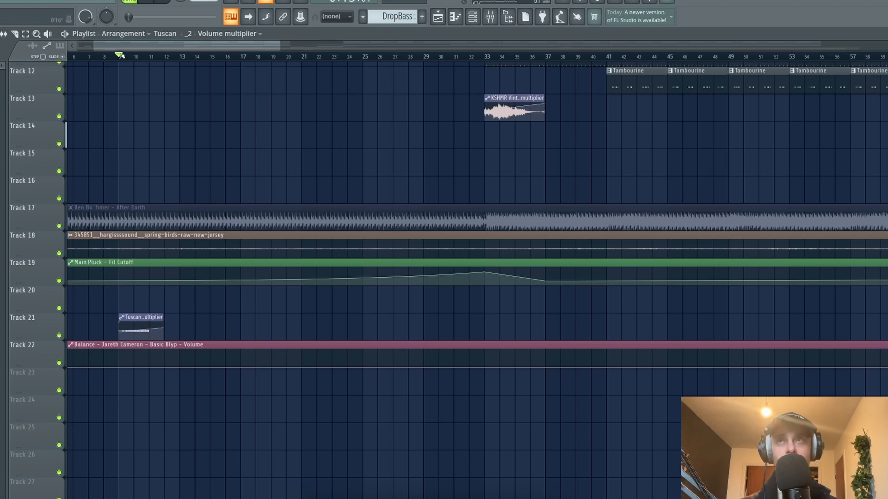
# Audition the Tuscan effect clip at bar 9 on Track 21 and copy it to bar 1 on that track.
pyautogui.press('space')
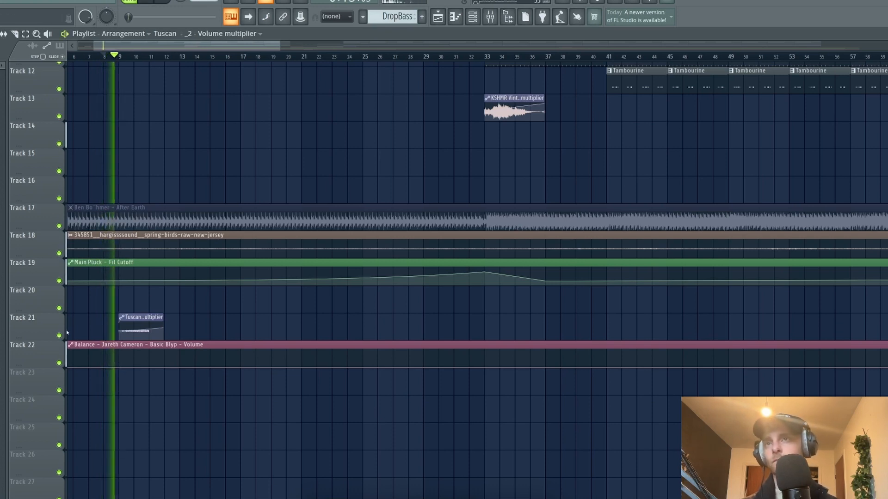
pyautogui.scroll(4, 158, 423)
pyautogui.scroll(-2, 158, 423)
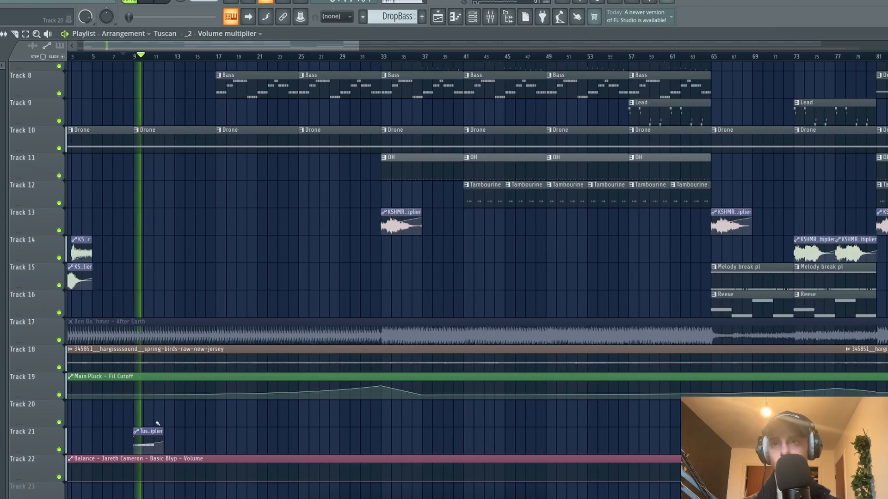
pyautogui.scroll(-2, 158, 424)
pyautogui.moveTo(154, 419)
pyautogui.mouseDown()
pyautogui.moveTo(110, 457)
pyautogui.moveTo(140, 434)
pyautogui.moveTo(79, 430)
pyautogui.mouseUp()
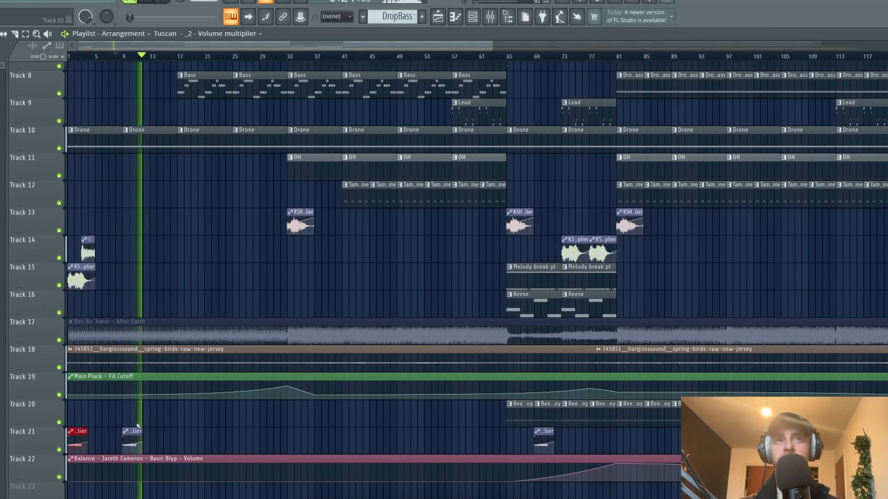
# Solo the Chords mixer track and load Fruity Balance into its first effect slot.
pyautogui.scroll(3, 175, 387)
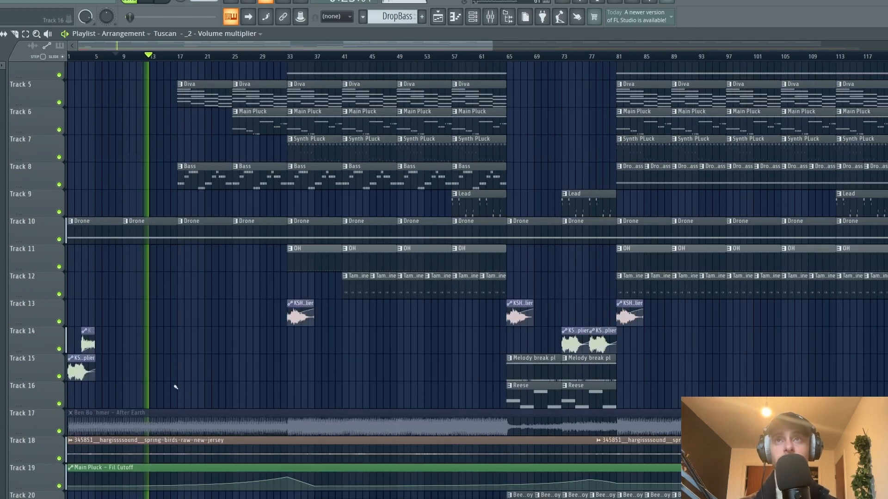
pyautogui.scroll(3, 176, 387)
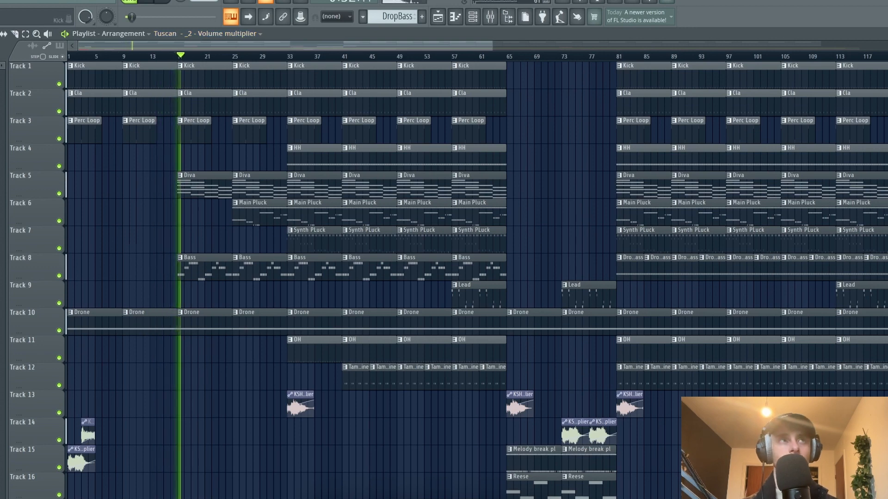
pyautogui.press('F5')
pyautogui.click(491, 19)
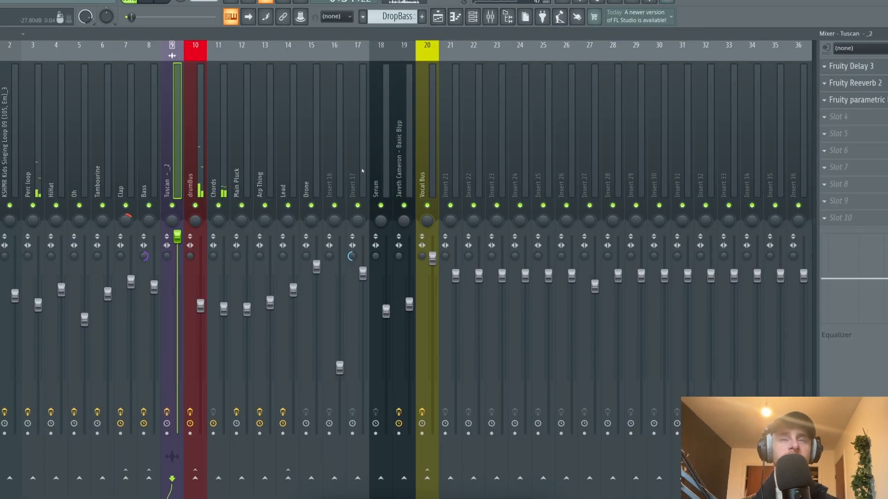
pyautogui.rightClick(219, 205)
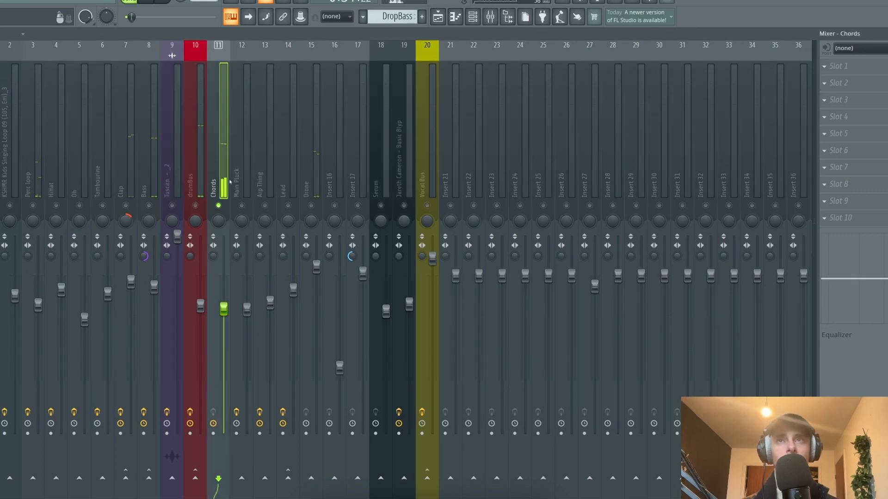
pyautogui.click(853, 66)
pyautogui.moveTo(837, 80)
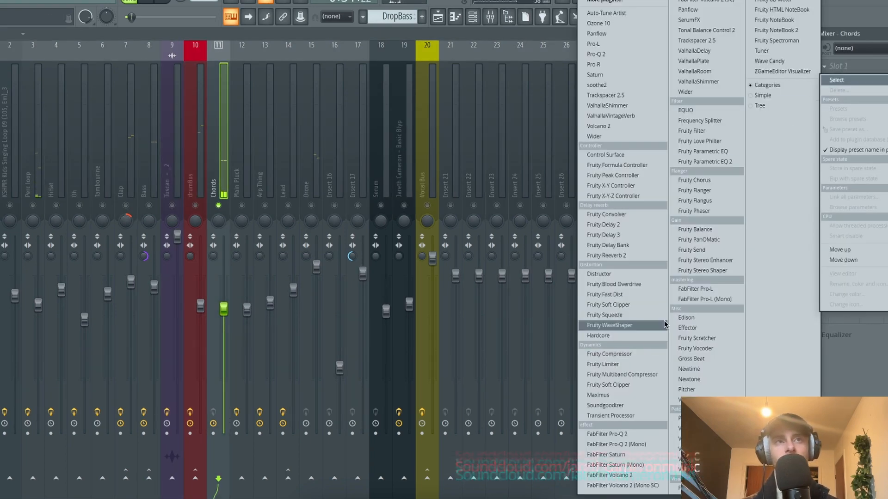
pyautogui.click(695, 230)
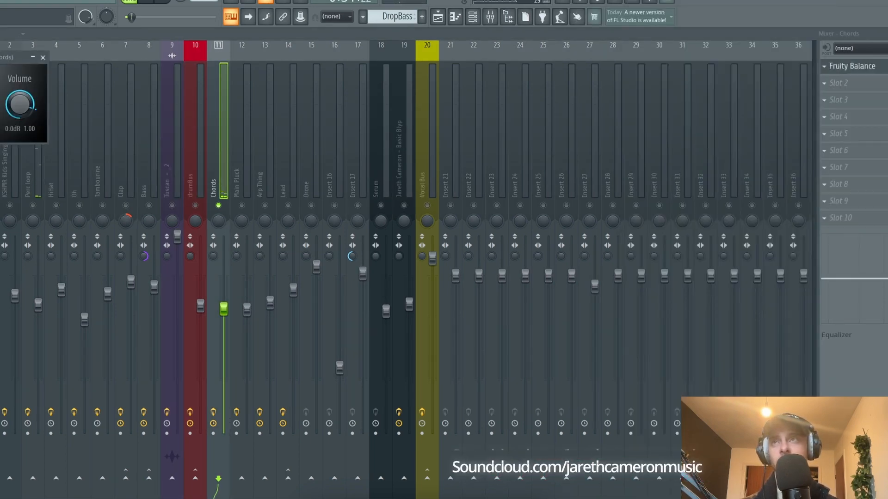
# Turn the Chords Fruity Balance volume down to -Inf dB, create an automation clip for it, and display the clip in the playlist.
pyautogui.rightClick(21, 106)
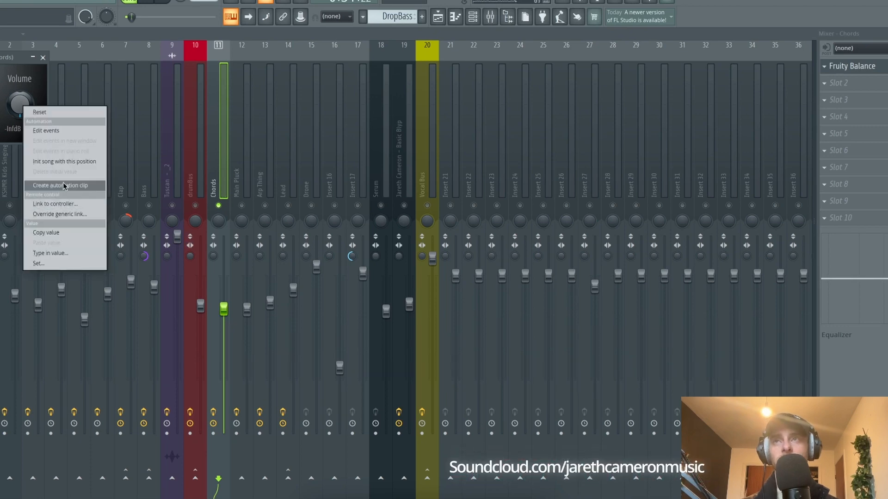
pyautogui.click(64, 186)
pyautogui.click(437, 17)
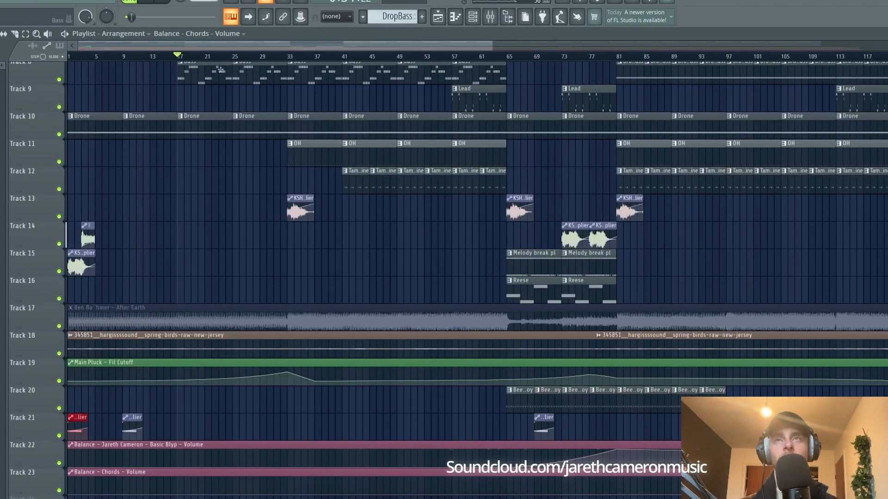
pyautogui.scroll(-3, 178, 317)
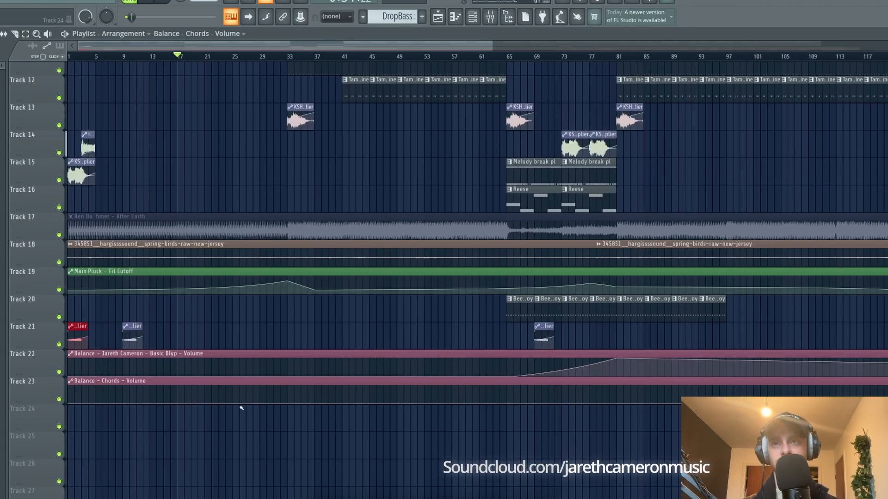
# Shape the Chords volume automation on Track 23 so it stays silent until bar 17 and rises to a peak near bar 29.
pyautogui.scroll(11, 280, 189)
pyautogui.scroll(-12, 139, 271)
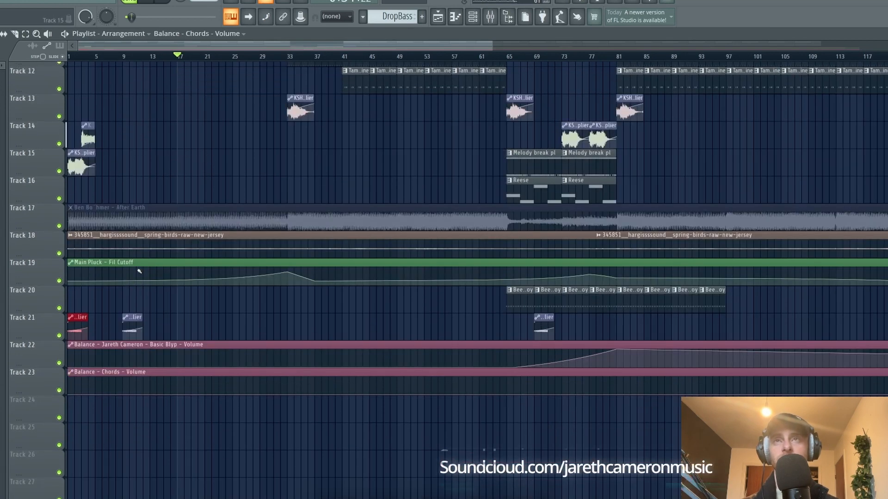
pyautogui.moveTo(266, 395); pyautogui.dragTo(260, 378)
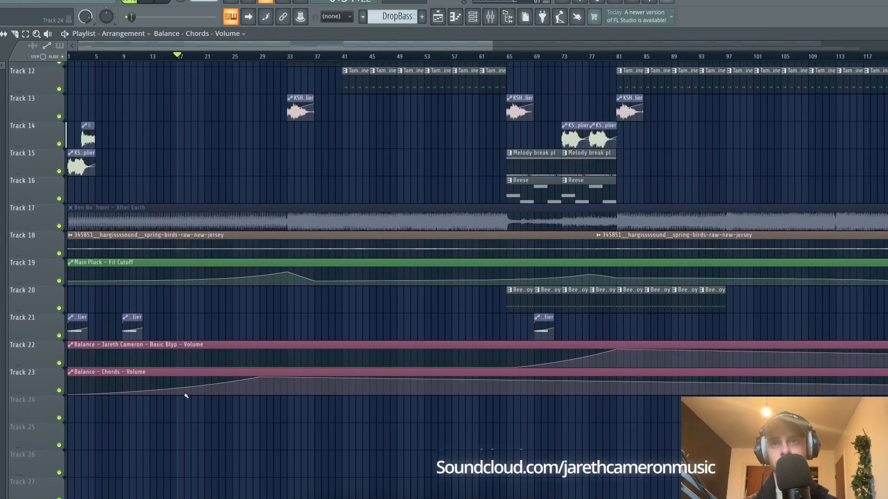
pyautogui.moveTo(184, 395); pyautogui.dragTo(178, 391)
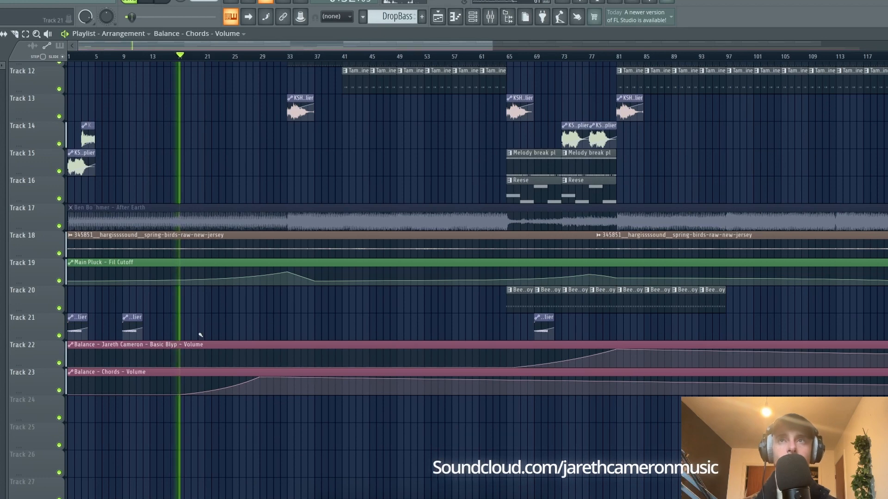
# Unsolo the Chords mixer track and cue playback at bar 25 in the playlist.
pyautogui.click(474, 17)
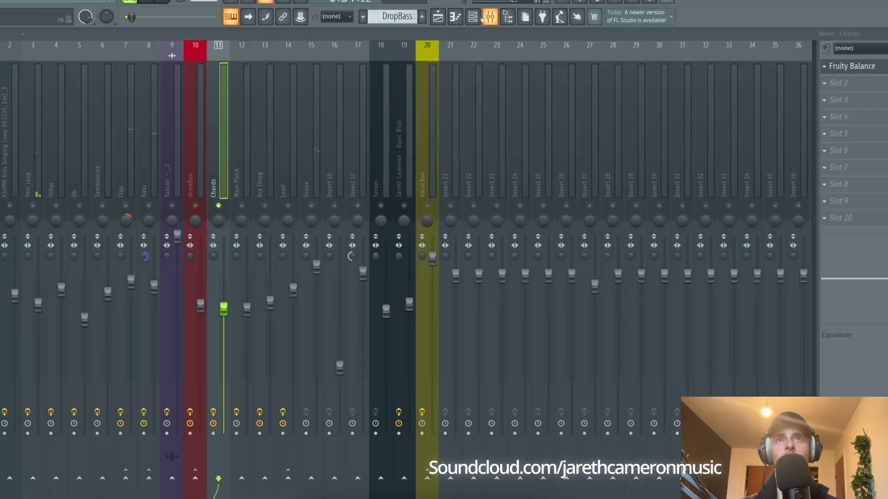
pyautogui.rightClick(219, 204)
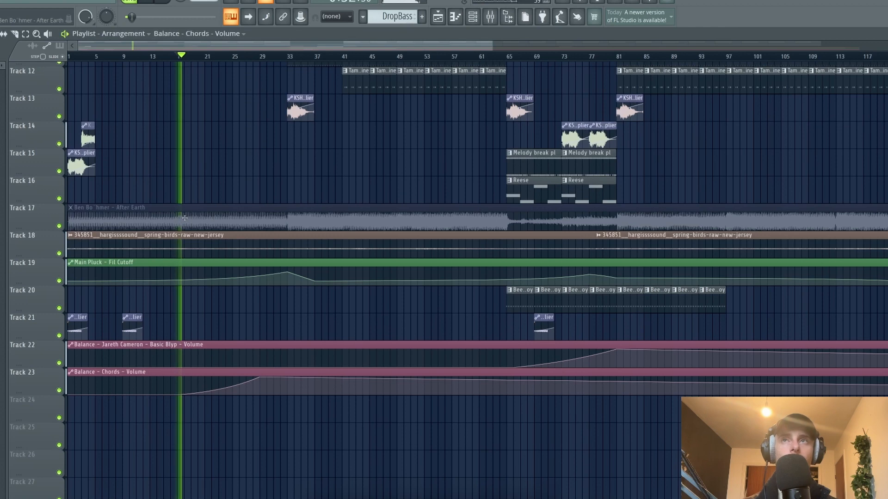
pyautogui.scroll(5, 184, 218)
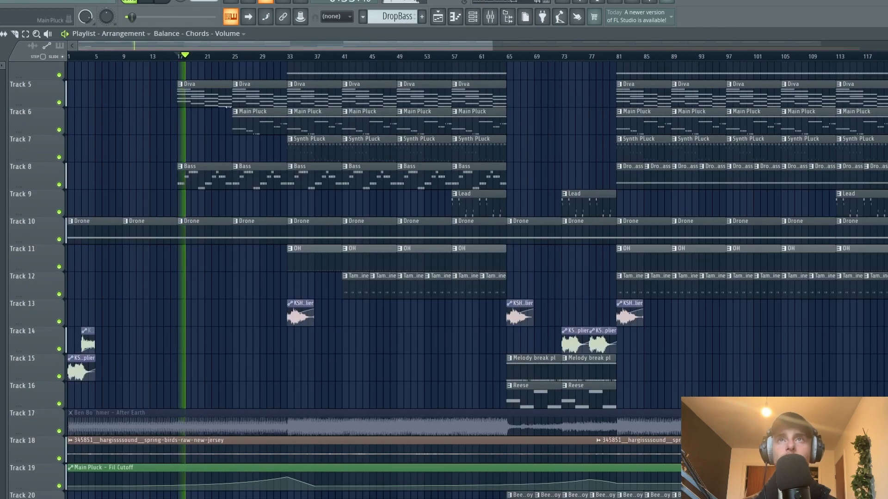
pyautogui.click(233, 56)
# Lower the starting point of the Main Pluck Fil Cutoff automation on Track 19 to the bottom of the lane.
pyautogui.scroll(-2, 229, 324)
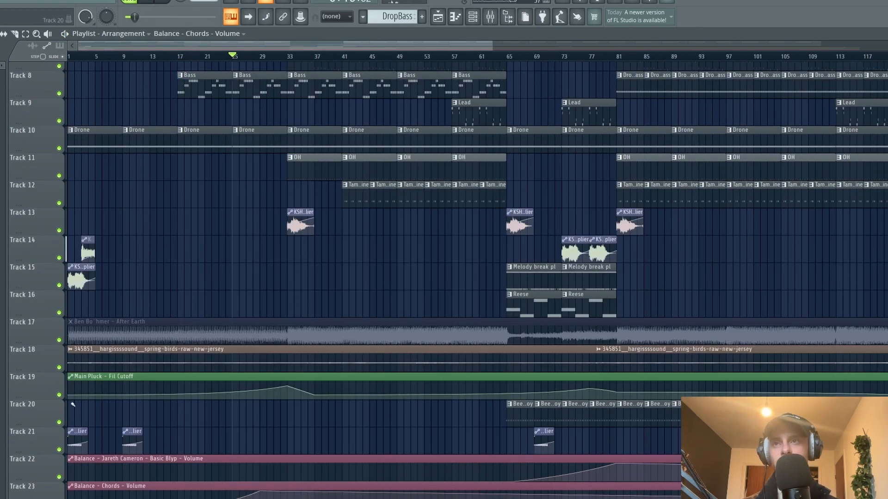
pyautogui.moveTo(68, 395); pyautogui.dragTo(69, 400)
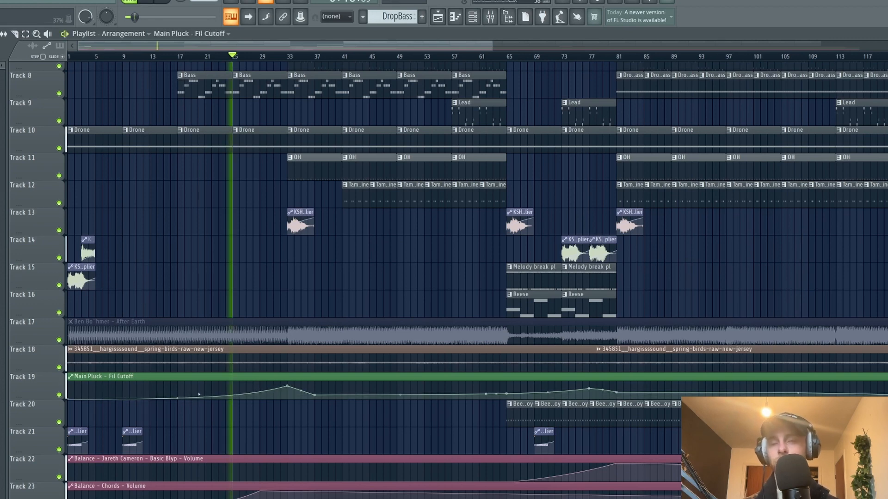
pyautogui.scroll(2, 254, 169)
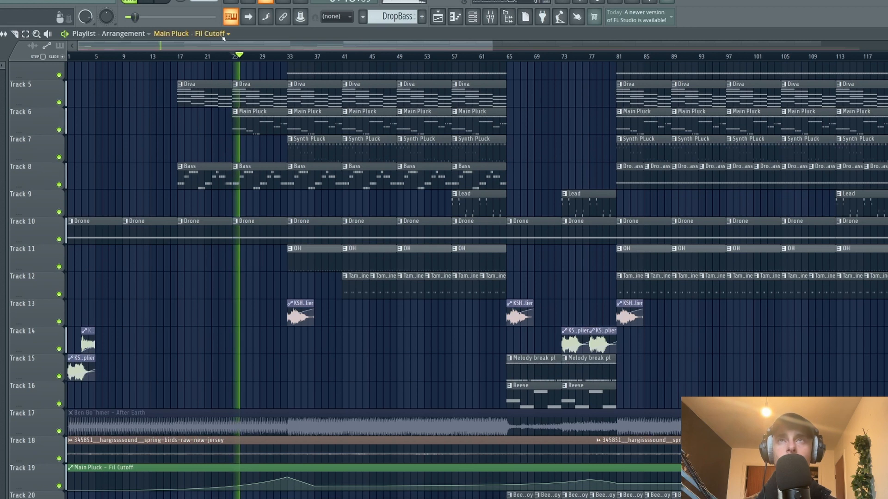
# Audition the arrangement from bar 17, then add Diva clips on Track 5 from bar 1 up to bar 17.
pyautogui.click(183, 57)
pyautogui.click(179, 56)
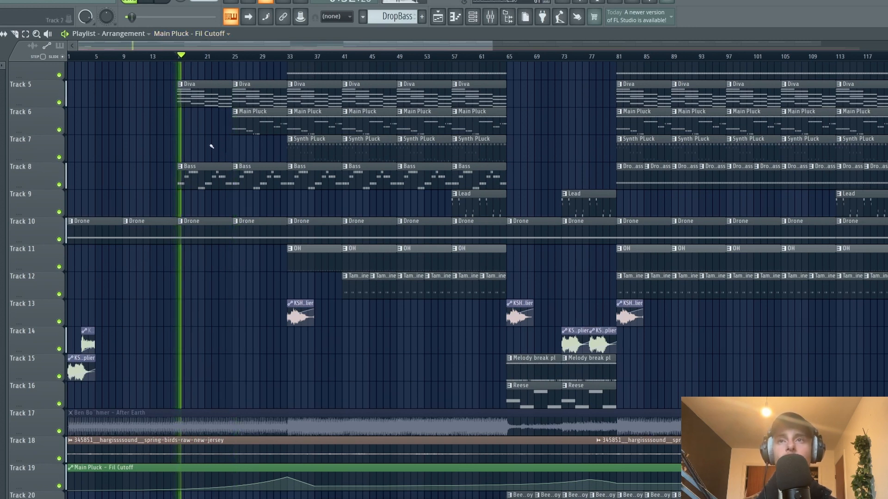
pyautogui.press('space')
pyautogui.moveTo(196, 96)
pyautogui.mouseDown()
pyautogui.moveTo(86, 96)
pyautogui.moveTo(154, 93)
pyautogui.moveTo(147, 92)
pyautogui.mouseUp()
pyautogui.moveTo(133, 58); pyautogui.dragTo(2, 108)
# Delete the bar 17 point from the Chords volume automation and curve its rise gradually from bar 1 to about bar 29.
pyautogui.scroll(-5, 133, 367)
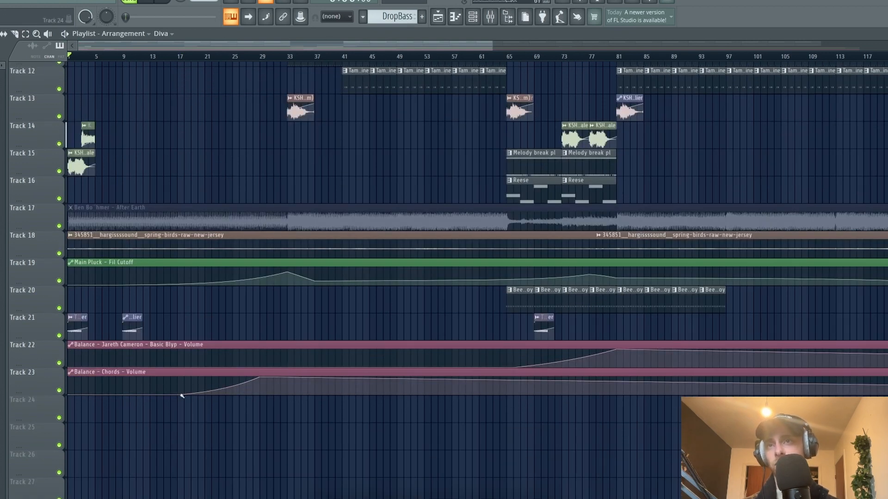
pyautogui.rightClick(177, 393)
pyautogui.click(202, 315)
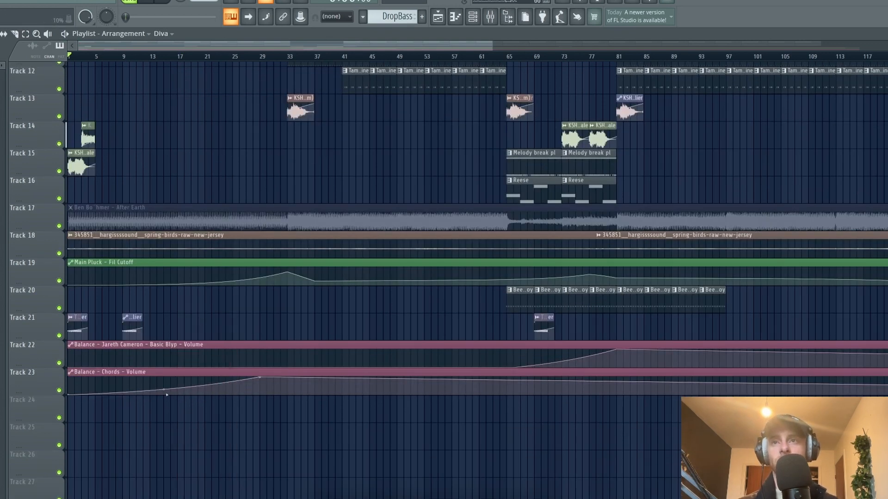
pyautogui.moveTo(163, 392); pyautogui.dragTo(164, 394)
# Play the intro from bar 13 and examine how the chords' fade-in fits with the other tracks' clips.
pyautogui.click(151, 56)
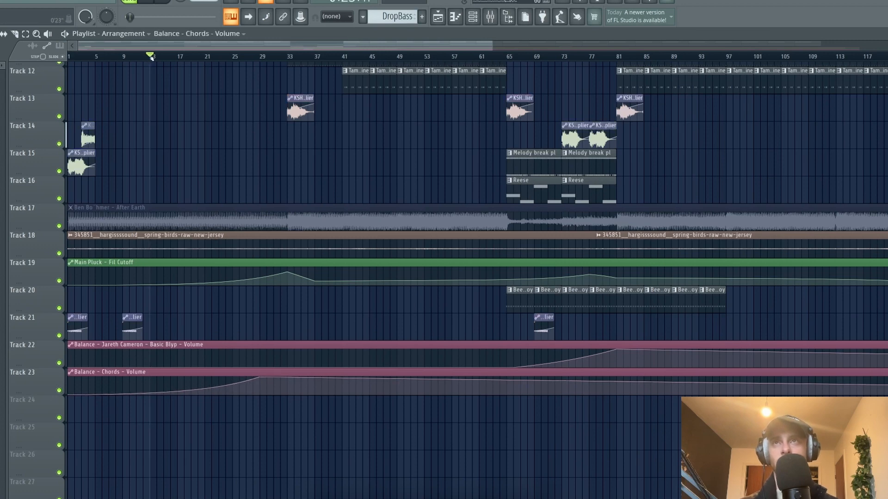
pyautogui.scroll(3, 274, 178)
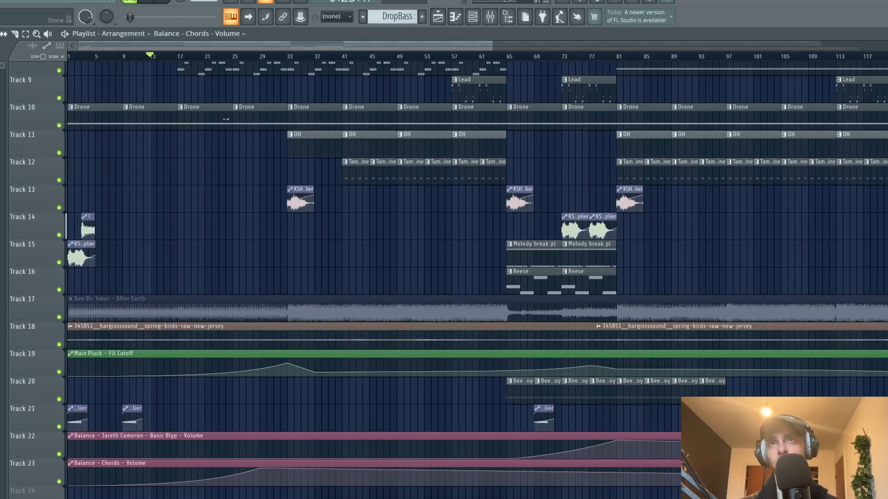
pyautogui.scroll(4, 226, 119)
pyautogui.press('space')
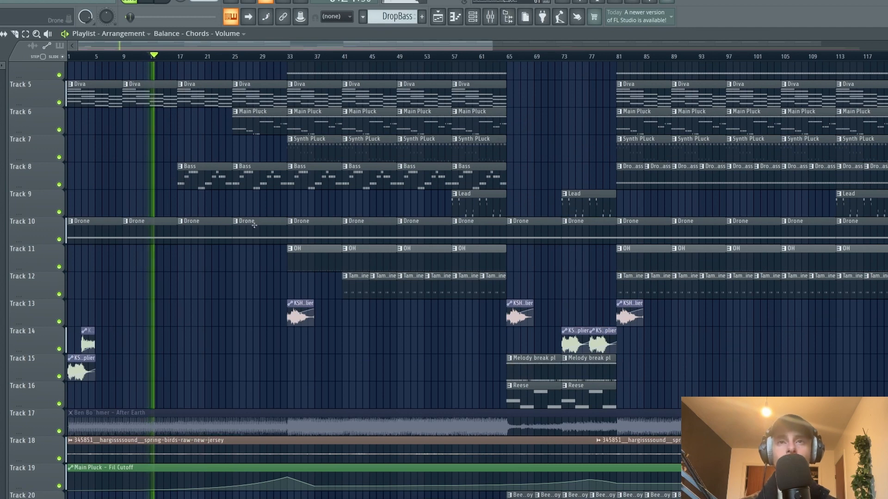
pyautogui.scroll(-7, 254, 240)
pyautogui.scroll(3, 254, 254)
pyautogui.keyDown('ctrl'); pyautogui.rightClick(254, 256); pyautogui.keyUp('ctrl')
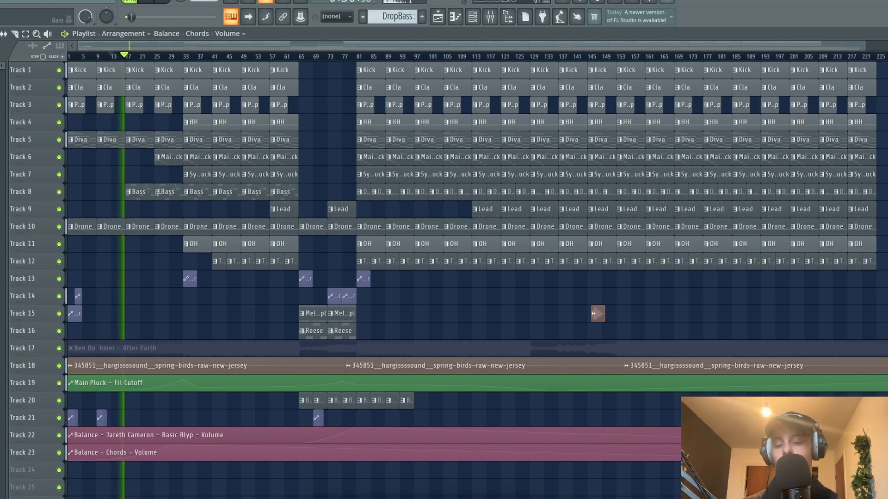
pyautogui.scroll(2, 150, 211)
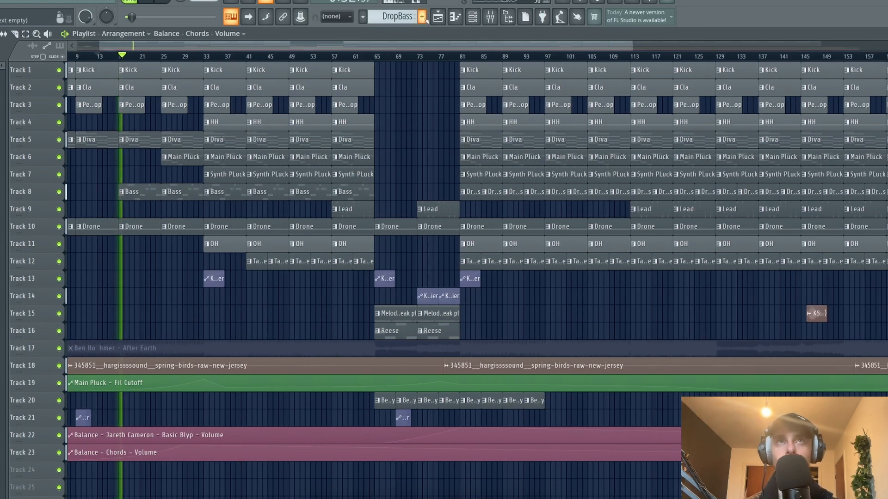
# Raise the Bass mixer track's fader about level with the unused insert faders, then return to the playlist.
pyautogui.click(480, 22)
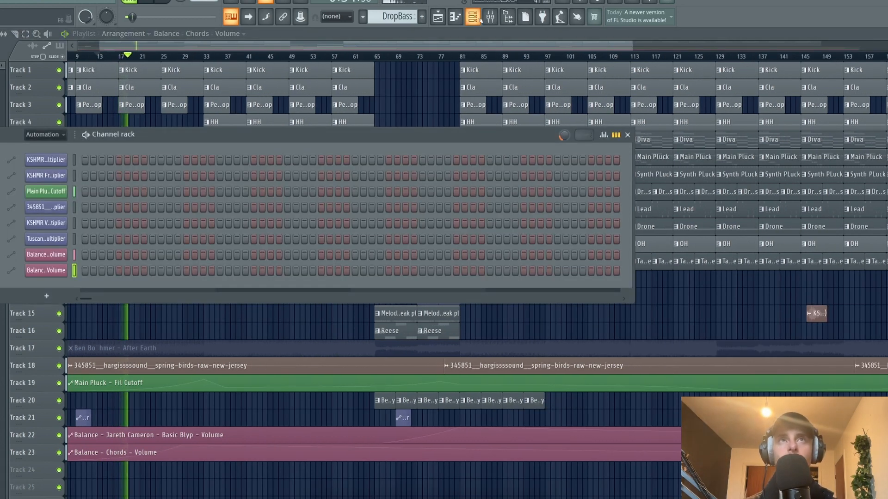
pyautogui.click(481, 21)
pyautogui.click(481, 22)
pyautogui.click(438, 17)
pyautogui.click(491, 18)
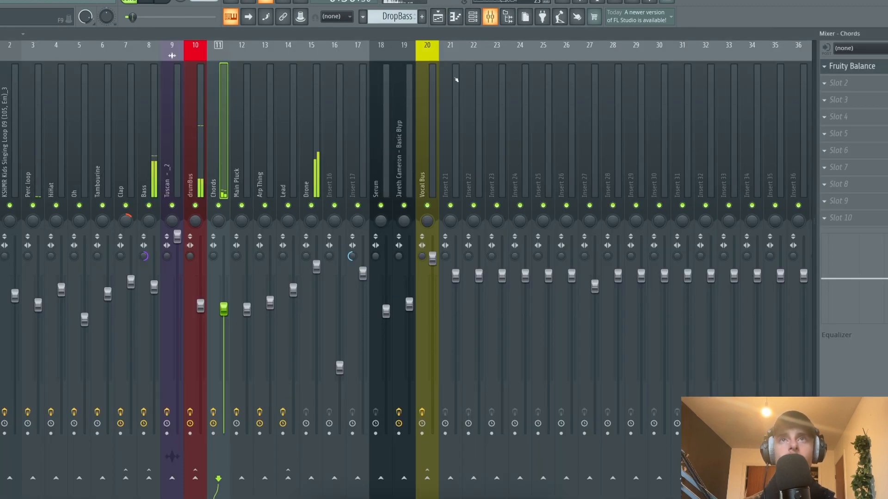
pyautogui.moveTo(155, 286); pyautogui.dragTo(155, 276)
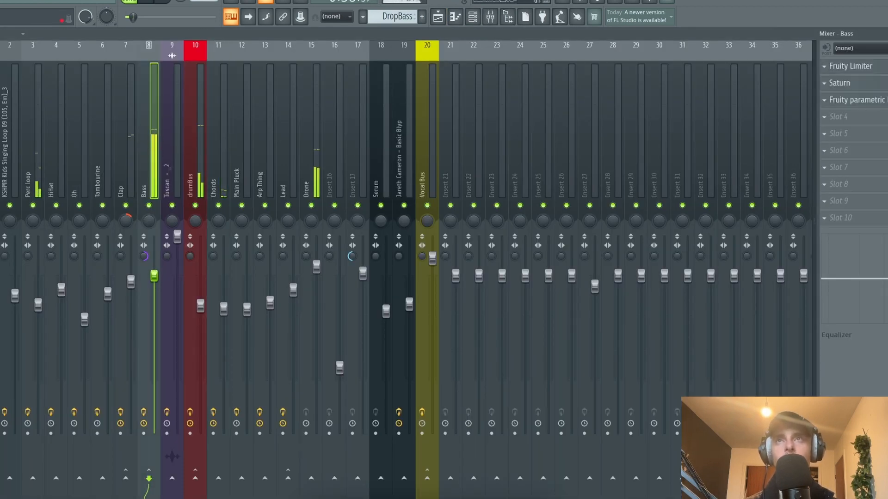
pyautogui.click(432, 19)
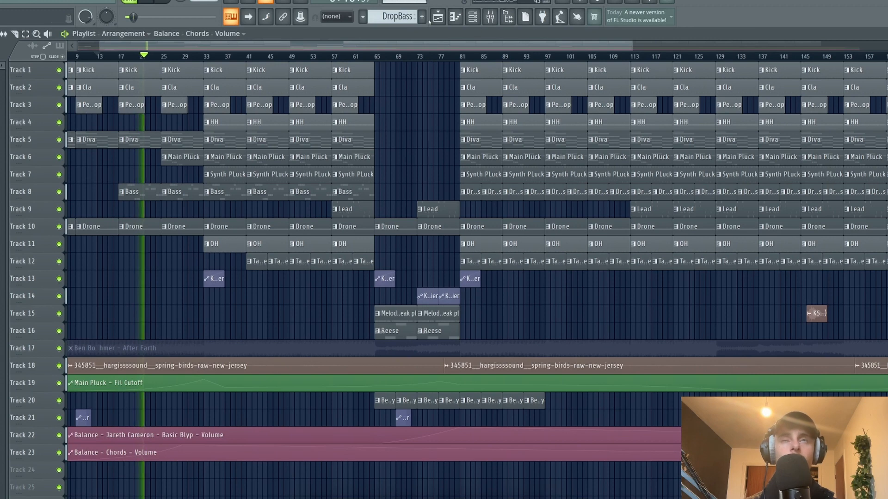
pyautogui.click(430, 21)
pyautogui.click(472, 17)
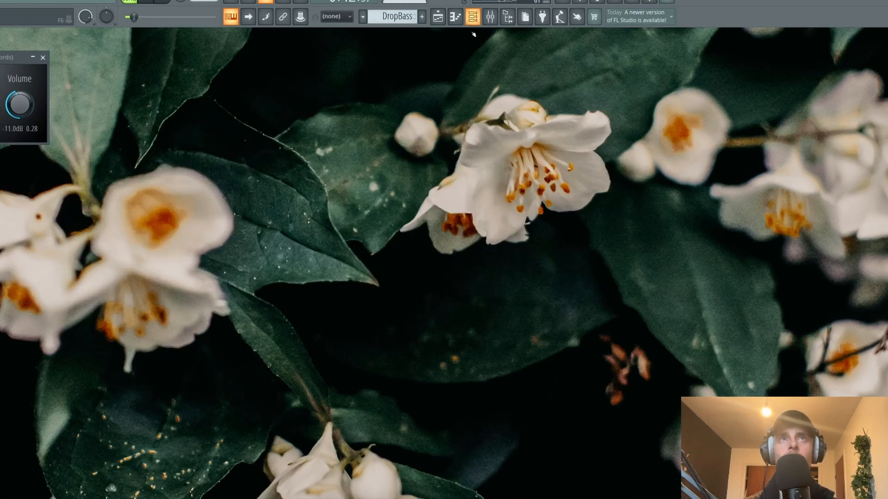
pyautogui.click(489, 17)
pyautogui.click(436, 19)
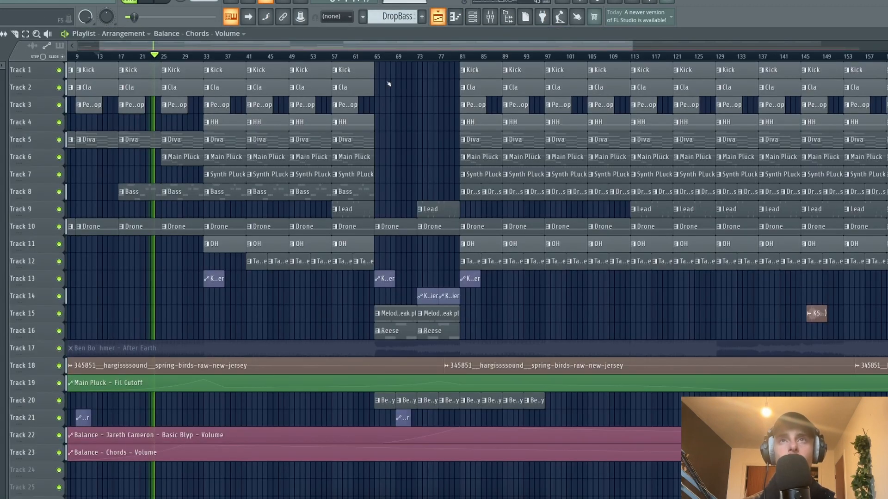
# Lower the bar 33 peak of the Main Pluck Fil Cutoff automation on Track 19.
pyautogui.scroll(2, 83, 219)
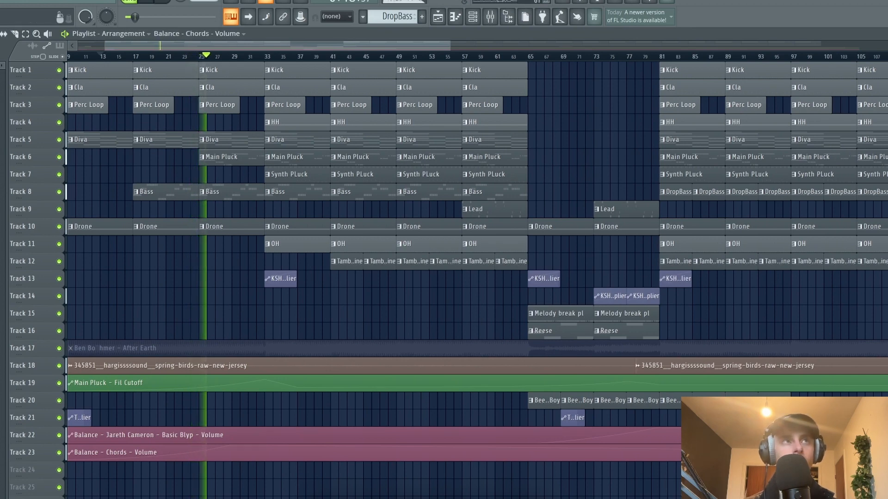
pyautogui.scroll(3, 311, 318)
pyautogui.scroll(-8, 311, 317)
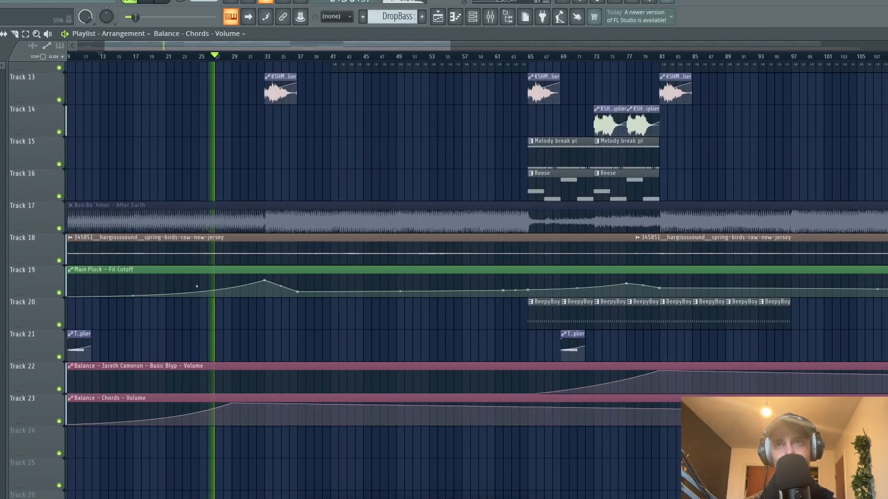
pyautogui.click(262, 280)
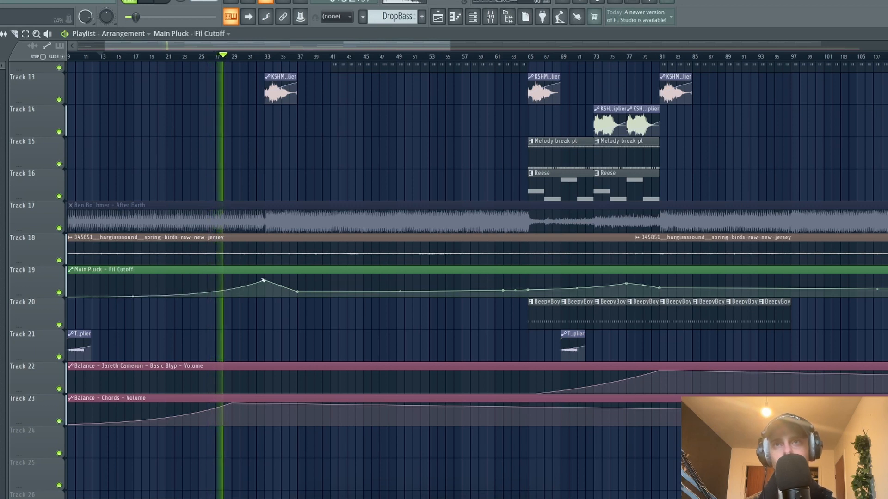
pyautogui.moveTo(263, 281); pyautogui.dragTo(264, 287)
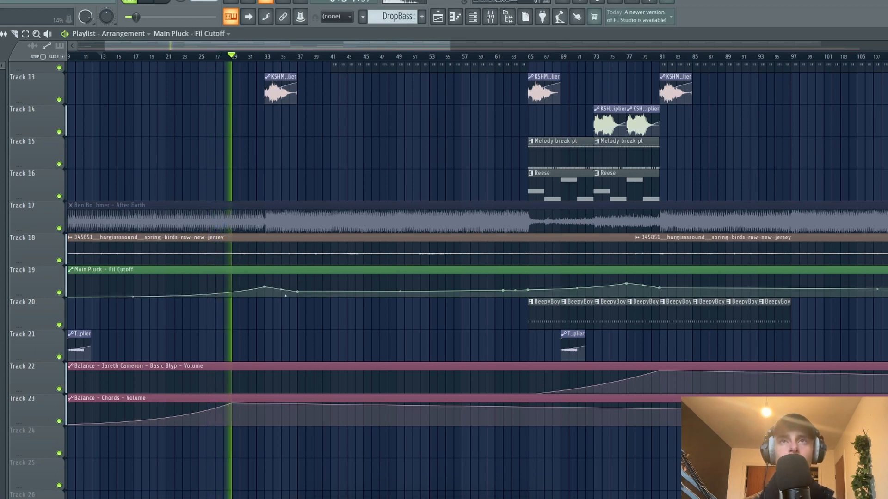
# Lower the Chords volume automation's peak near bar 29 to about 62% and level out the curve after it.
pyautogui.scroll(3, 264, 283)
pyautogui.scroll(-3, 259, 310)
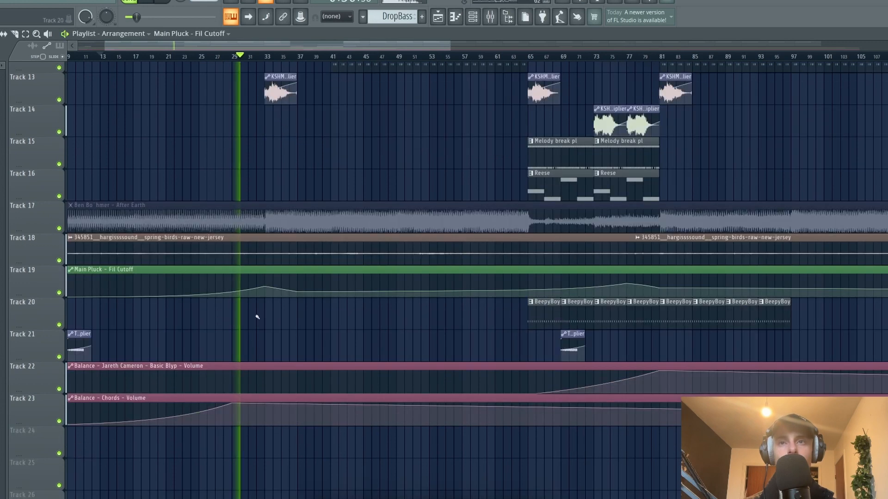
pyautogui.moveTo(232, 403); pyautogui.dragTo(232, 411)
pyautogui.scroll(-2, 232, 407)
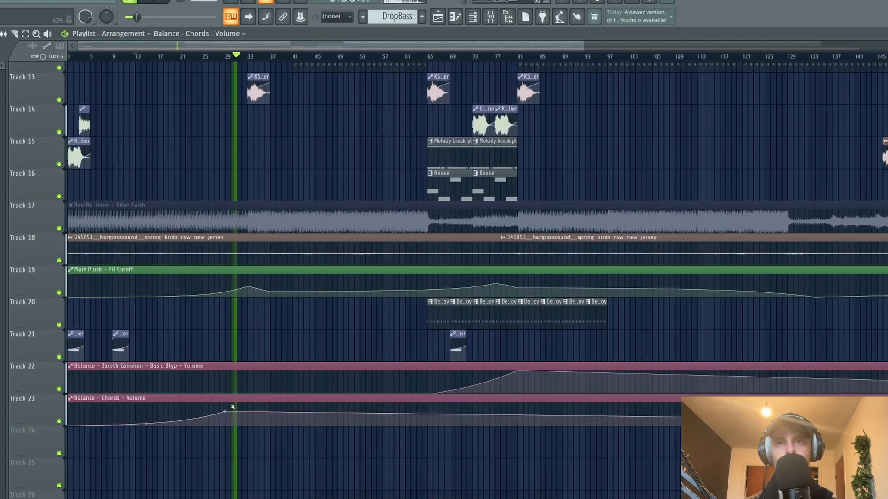
pyautogui.scroll(-2, 233, 408)
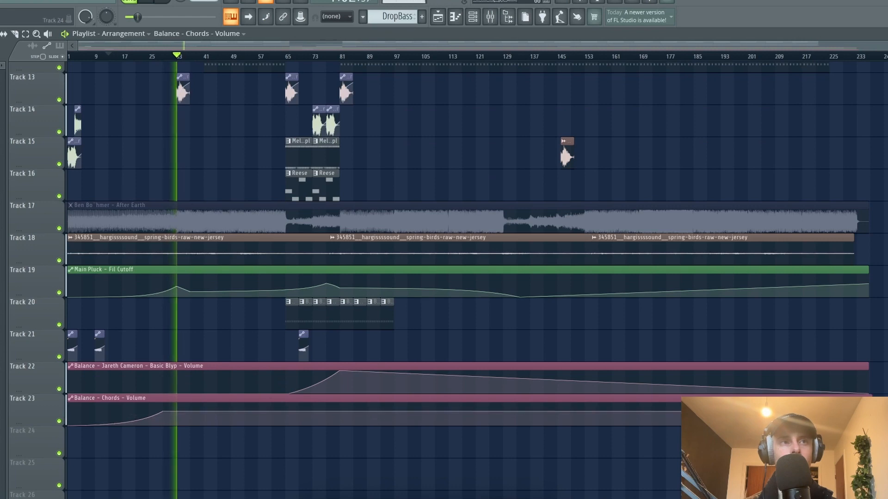
# Remove the HH clips between bars 33 and 65 on Track 4 and start playback from bar 25.
pyautogui.scroll(3, 159, 254)
pyautogui.press('space')
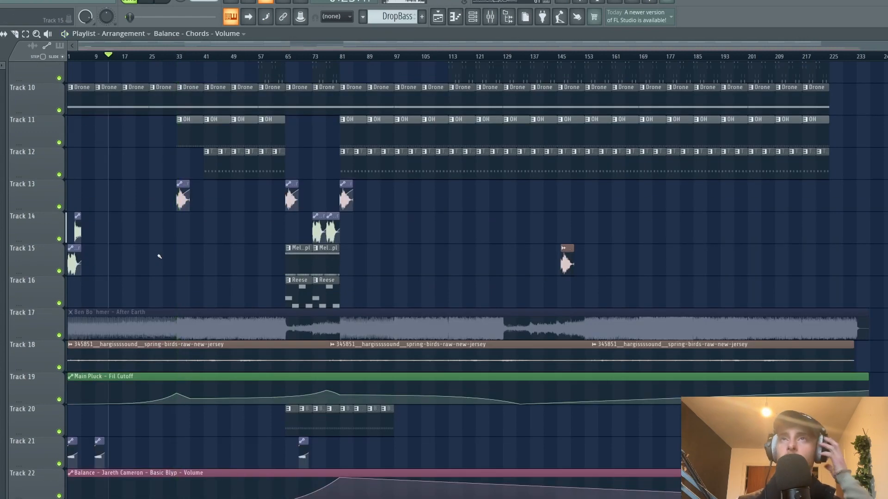
pyautogui.scroll(4, 158, 256)
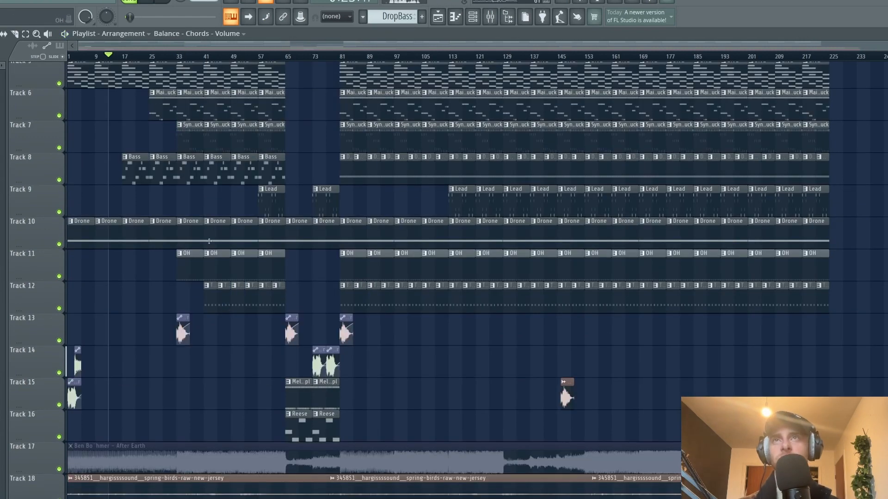
pyautogui.scroll(5, 191, 132)
pyautogui.keyDown('ctrl'); pyautogui.scroll(1, 132, 143); pyautogui.keyUp('ctrl')
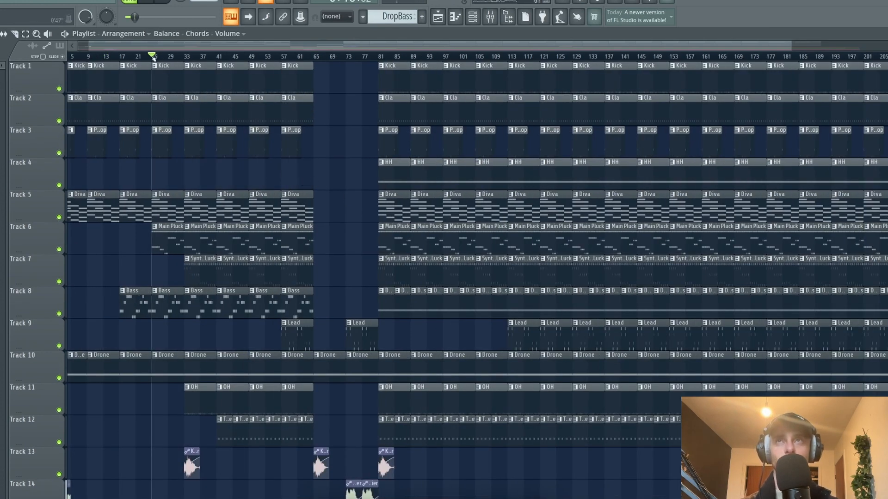
pyautogui.press('space')
# Delete the Synth PLuck clips at bars 33 and 41 on Track 7 and add two at bars 65 and 73.
pyautogui.scroll(-3, 149, 221)
pyautogui.keyDown('ctrl'); pyautogui.scroll(1, 143, 227); pyautogui.keyUp('ctrl')
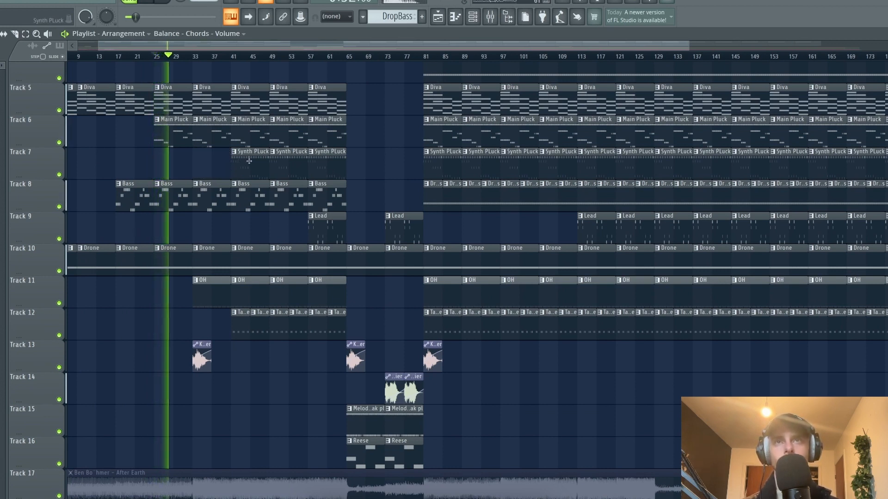
pyautogui.moveTo(409, 174)
pyautogui.mouseDown()
pyautogui.moveTo(273, 168)
pyautogui.moveTo(351, 165)
pyautogui.mouseUp()
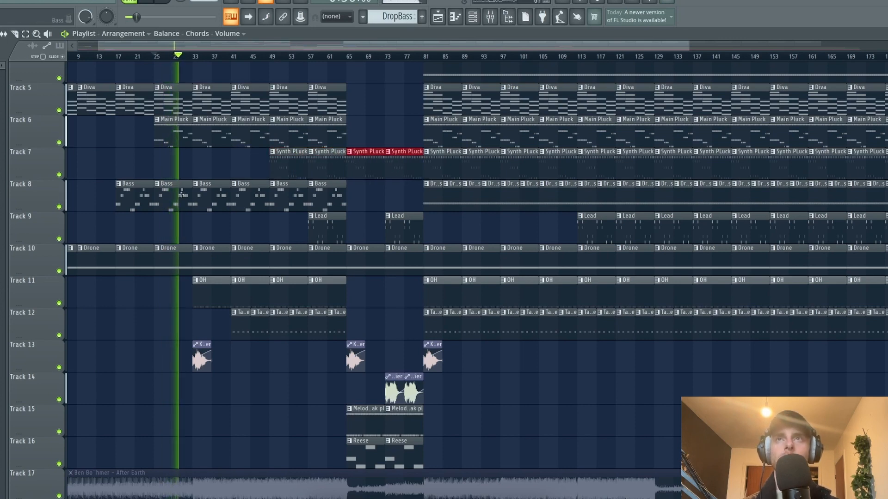
# Duplicate the KSHMR Vintage Vocal Melody clip at bar 33 on Track 13 so a copy follows it at bar 37.
pyautogui.keyDown('ctrl'); pyautogui.scroll(2, 175, 242); pyautogui.keyUp('ctrl')
pyautogui.scroll(4, 152, 293)
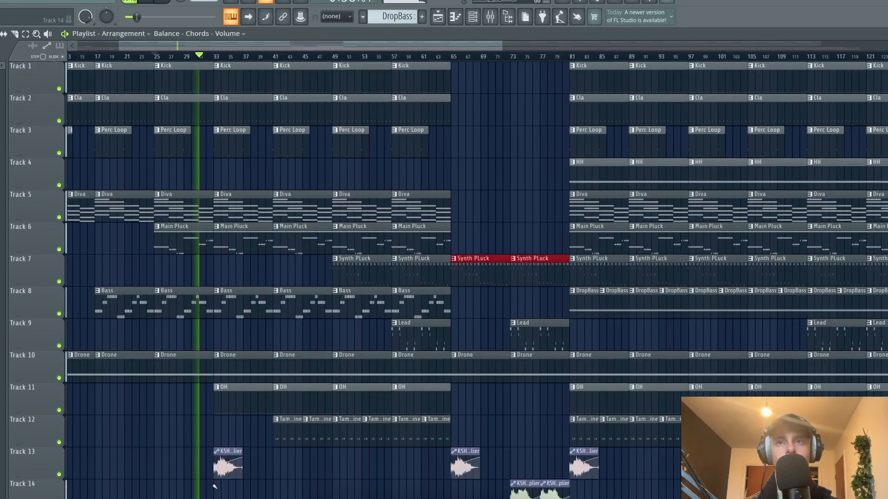
pyautogui.moveTo(224, 462); pyautogui.dragTo(218, 485)
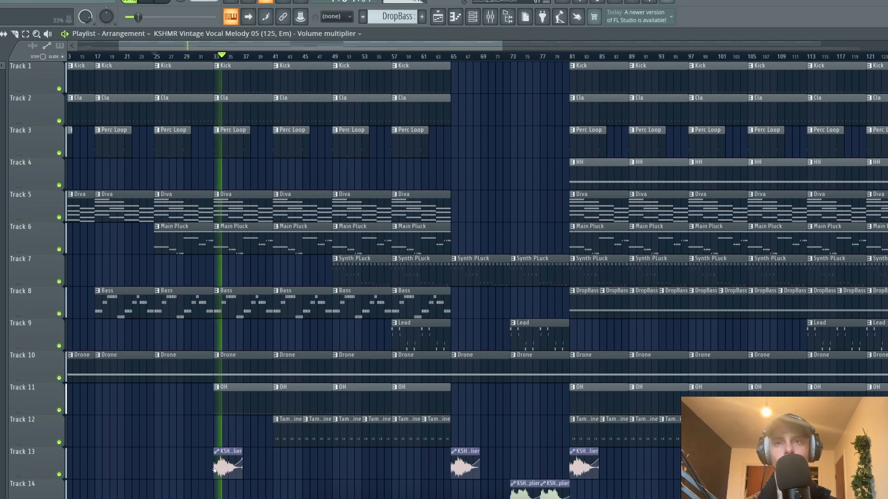
pyautogui.scroll(-3, 226, 425)
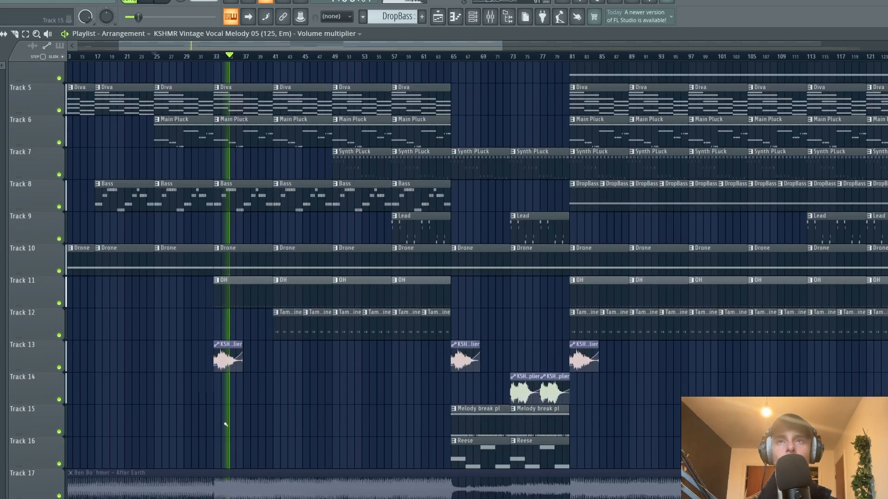
pyautogui.scroll(3, 224, 400)
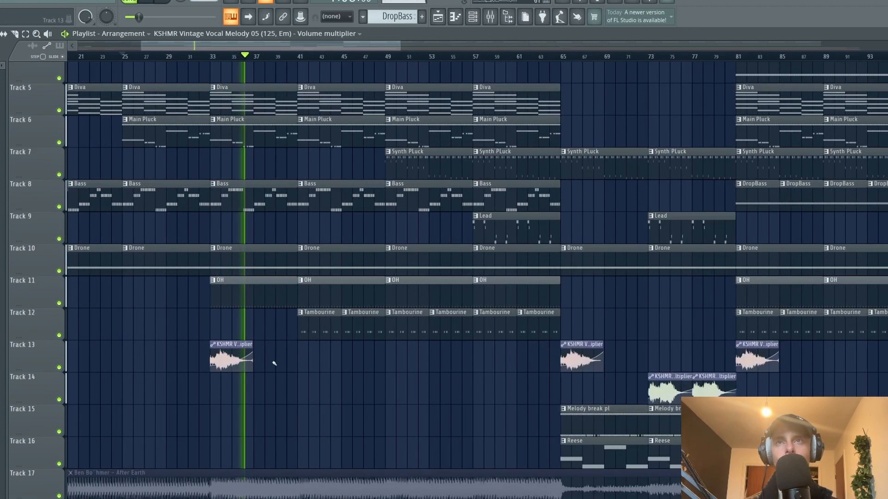
pyautogui.click(220, 346)
pyautogui.hotkey('ctrl', 'b')
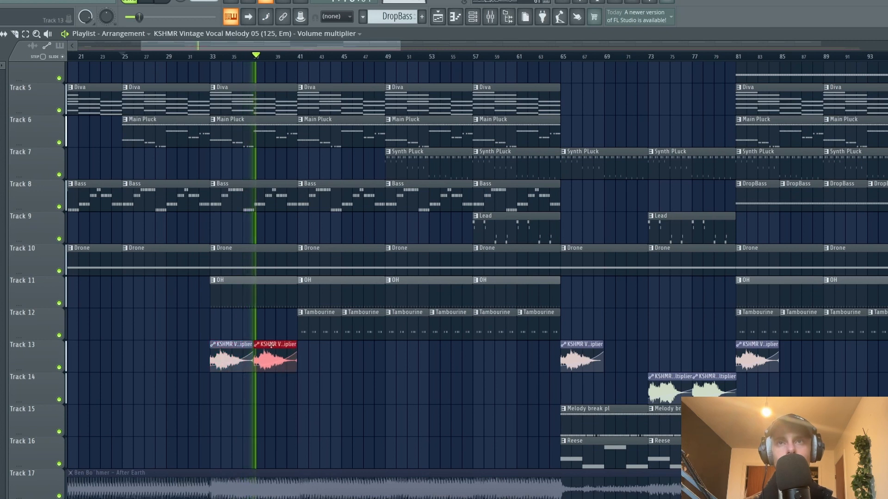
pyautogui.click(316, 391)
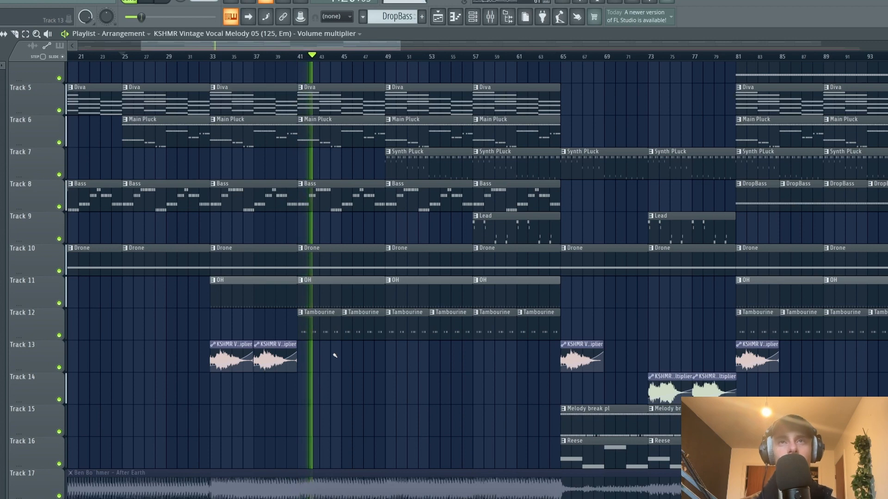
# Raise the Tambourine fader on mixer track 6 until it is level with the Bass fader, and return to the playlist.
pyautogui.click(472, 21)
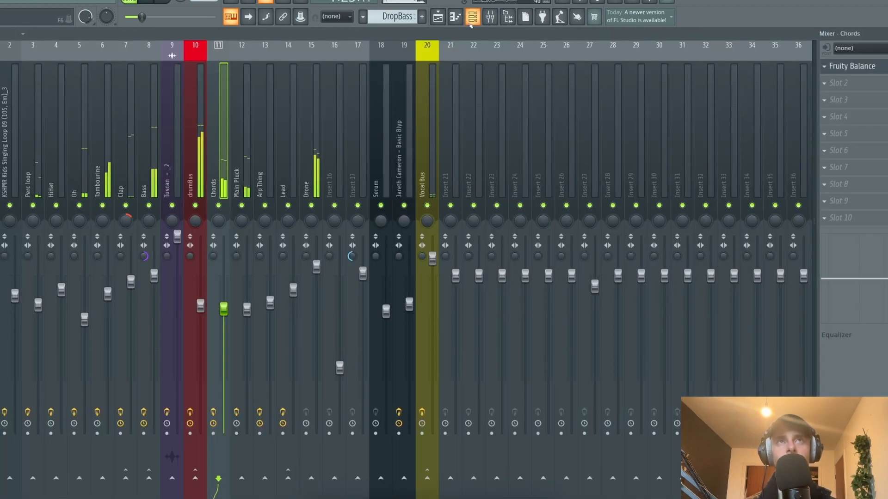
pyautogui.click(490, 17)
pyautogui.moveTo(110, 285); pyautogui.dragTo(109, 274)
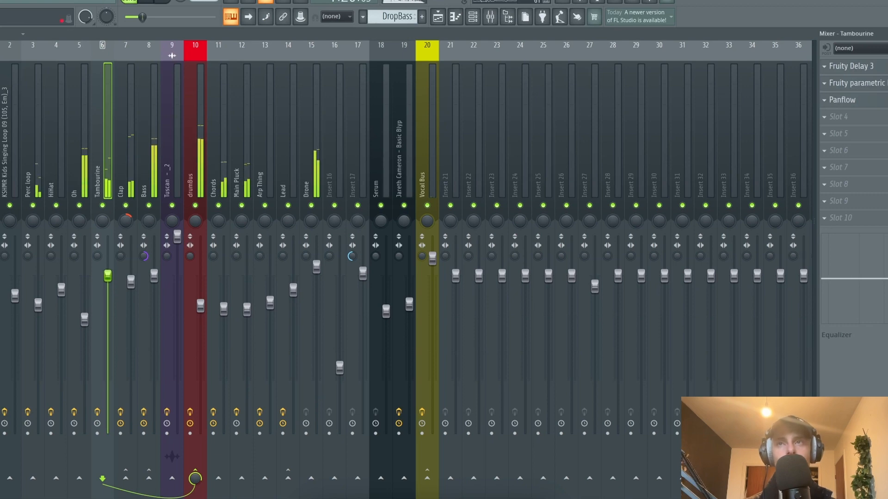
pyautogui.click(439, 17)
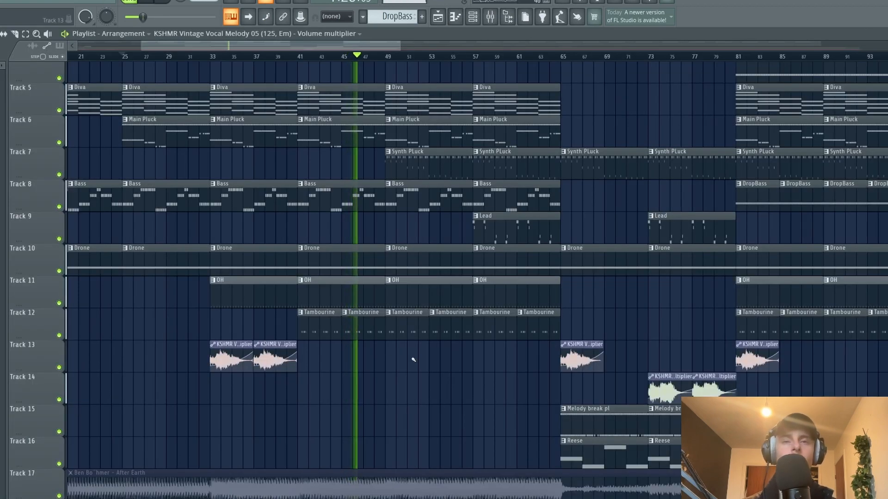
# Stop playback and delete the Main Pluck Fil Cutoff automation point near bar 62 on Track 19.
pyautogui.press('space')
pyautogui.scroll(-3, 421, 382)
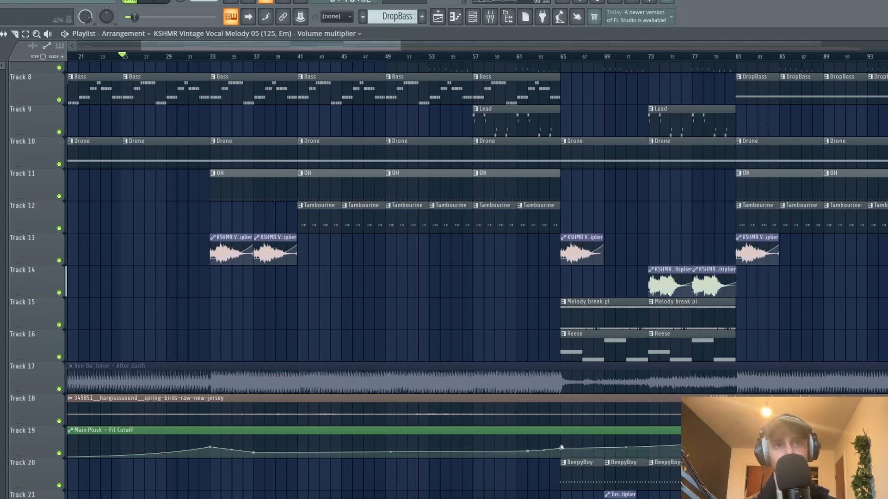
pyautogui.rightClick(528, 452)
pyautogui.click(561, 311)
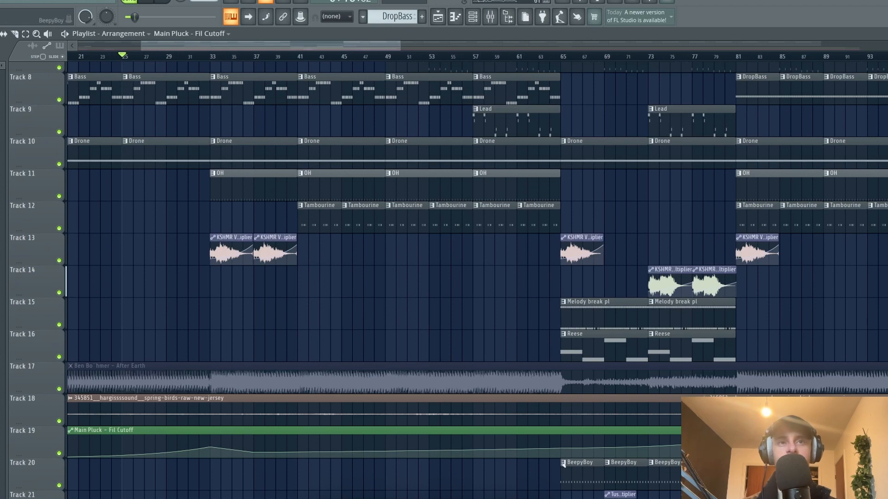
pyautogui.scroll(-2, 273, 305)
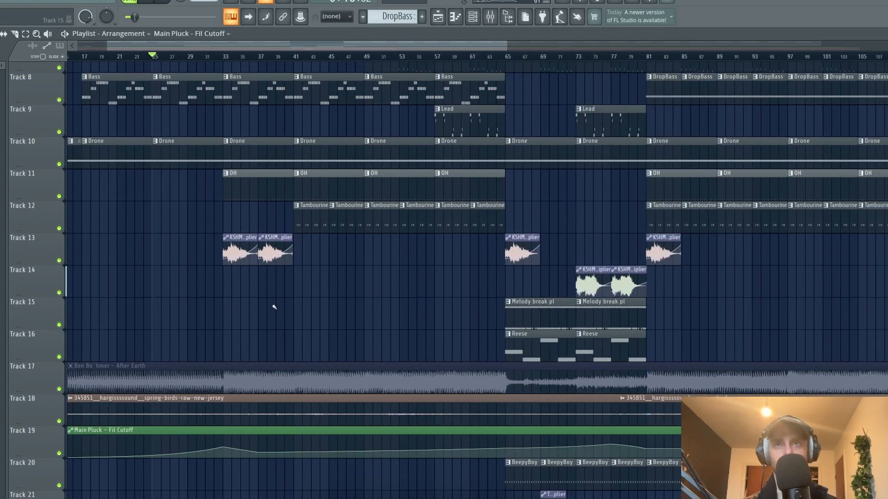
# Play the arrangement from bar 45 and remove the Lead clip at bar 57 on Track 9.
pyautogui.scroll(3, 274, 317)
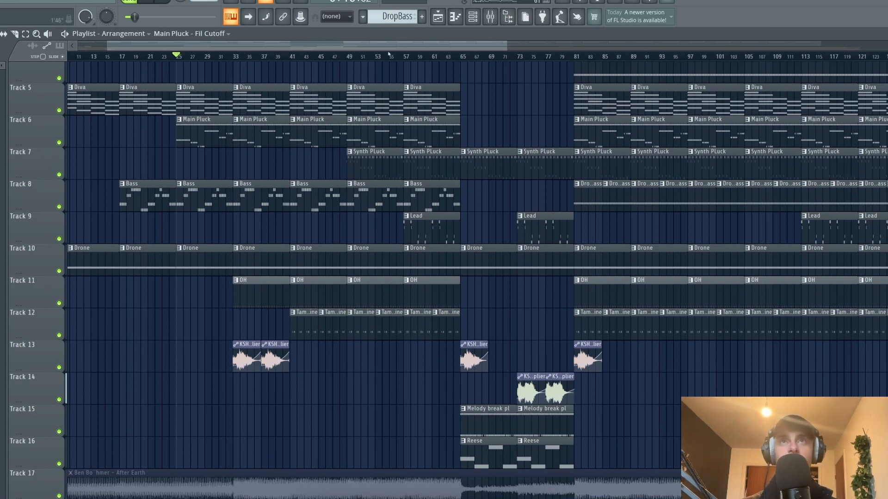
pyautogui.click(326, 57)
pyautogui.press('space')
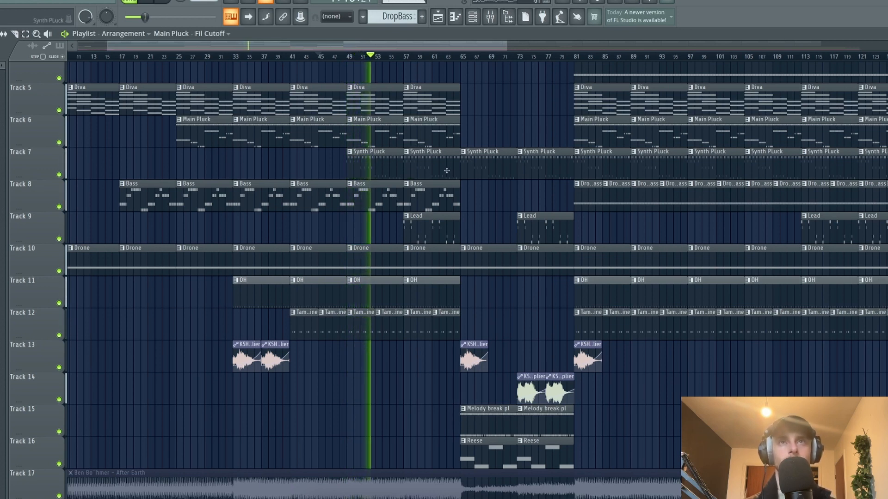
pyautogui.scroll(-3, 430, 182)
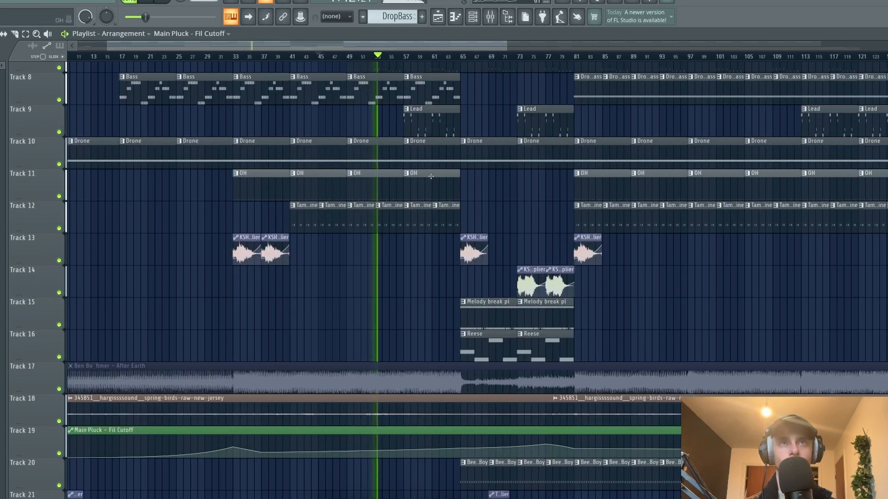
pyautogui.scroll(3, 432, 194)
pyautogui.scroll(-3, 442, 217)
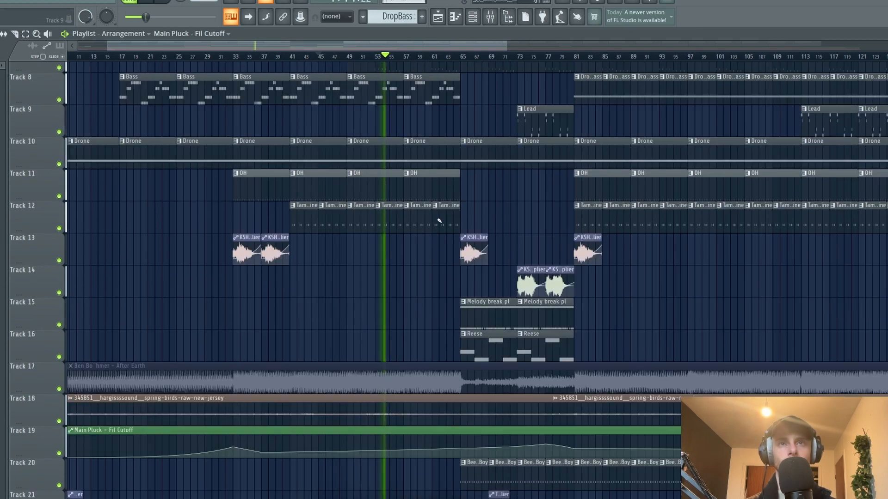
# Shape the Main Pluck Fil Cutoff automation to rise from about bar 59, drop sharply at bar 65, and delete its bar 77 point.
pyautogui.scroll(1, 452, 444)
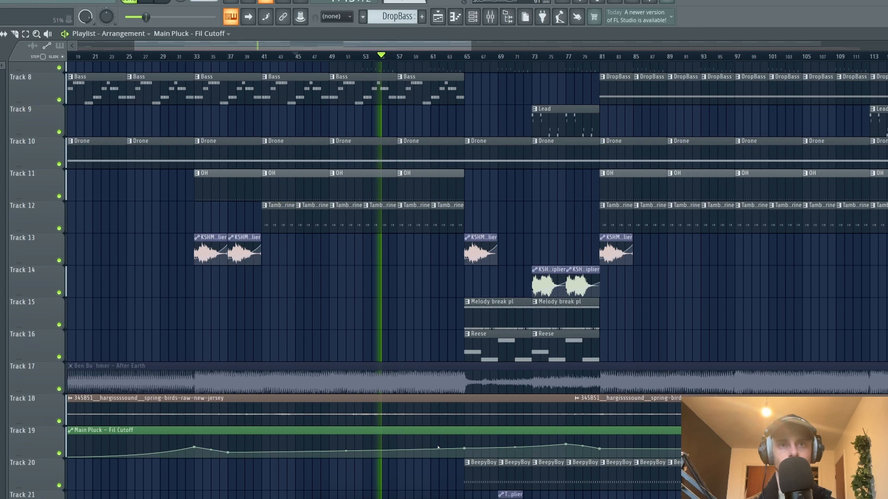
pyautogui.rightClick(414, 450)
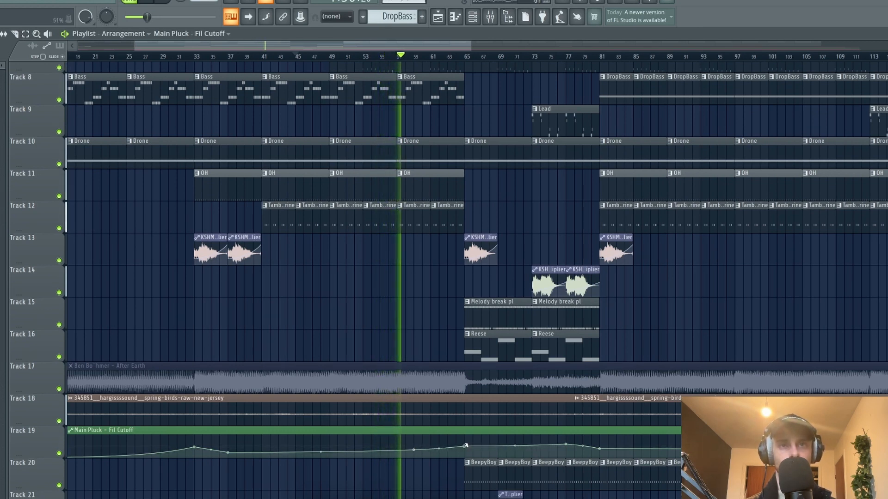
pyautogui.moveTo(464, 448)
pyautogui.mouseDown()
pyautogui.moveTo(467, 440)
pyautogui.moveTo(466, 449)
pyautogui.mouseUp()
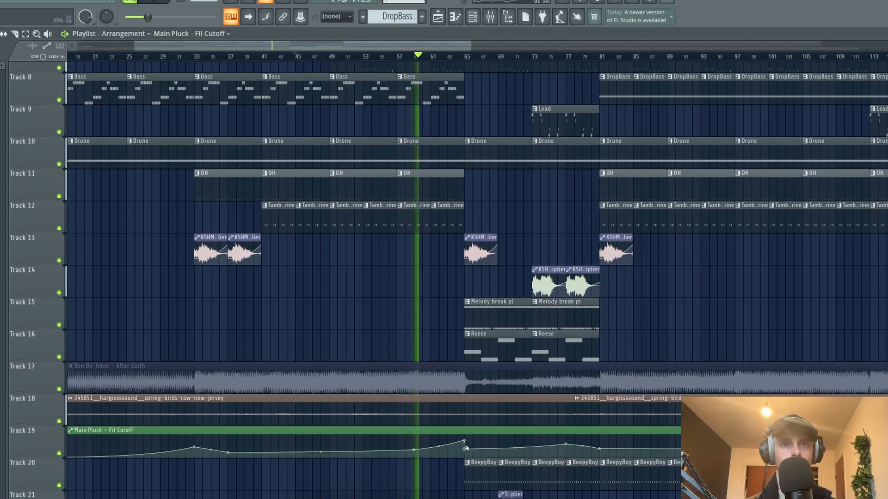
pyautogui.rightClick(565, 445)
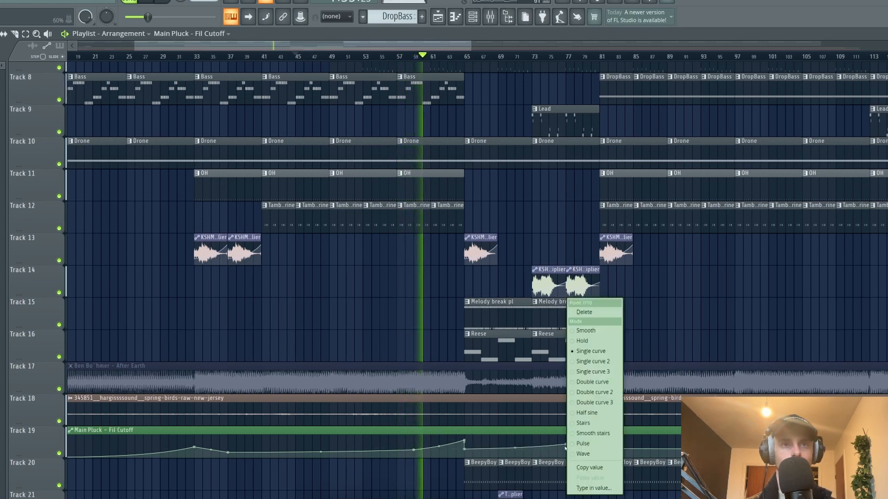
pyautogui.click(582, 312)
# Copy the Tuscan clip on Track 21 to bars 33 and 57.
pyautogui.scroll(4, 417, 290)
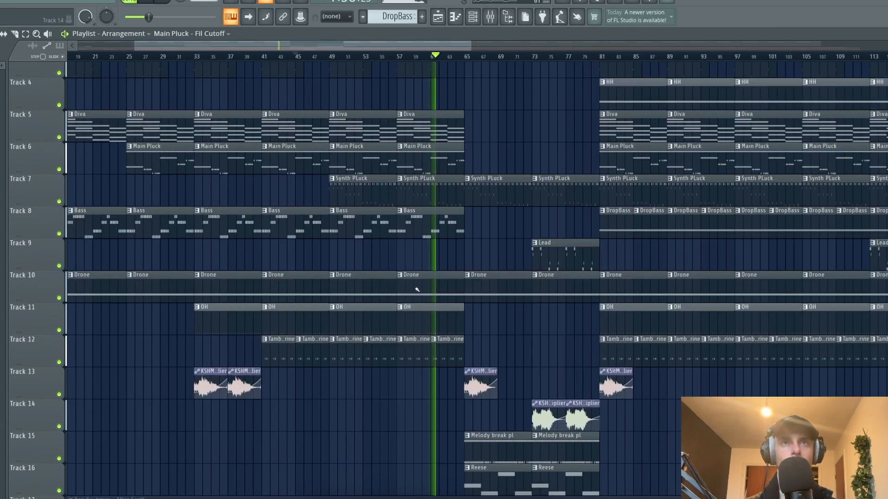
pyautogui.scroll(-3, 417, 290)
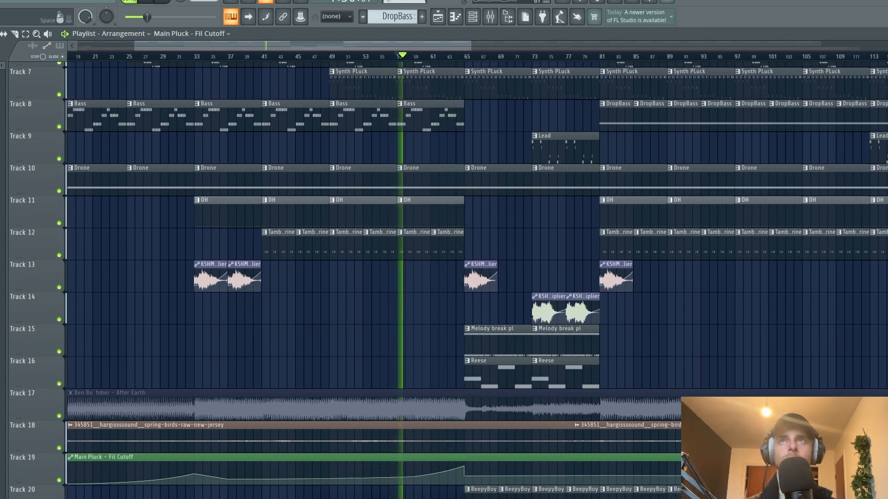
pyautogui.scroll(-4, 444, 434)
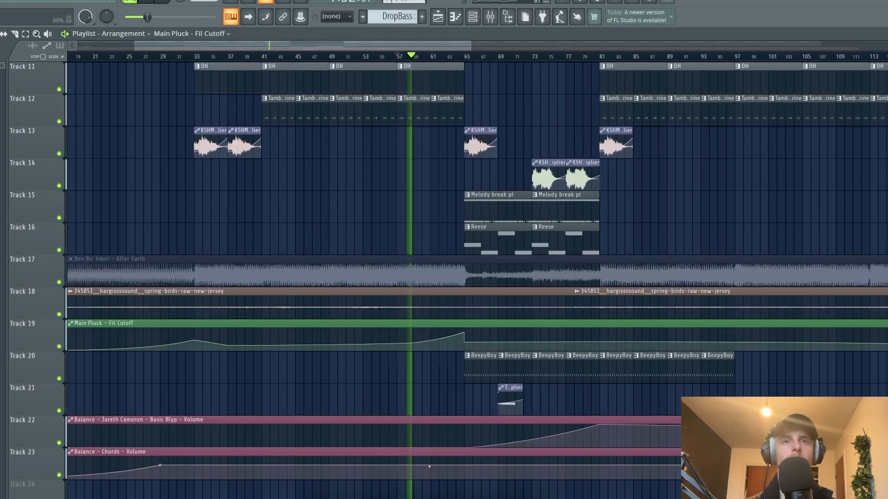
pyautogui.scroll(-1, 457, 397)
pyautogui.moveTo(499, 390); pyautogui.dragTo(415, 387)
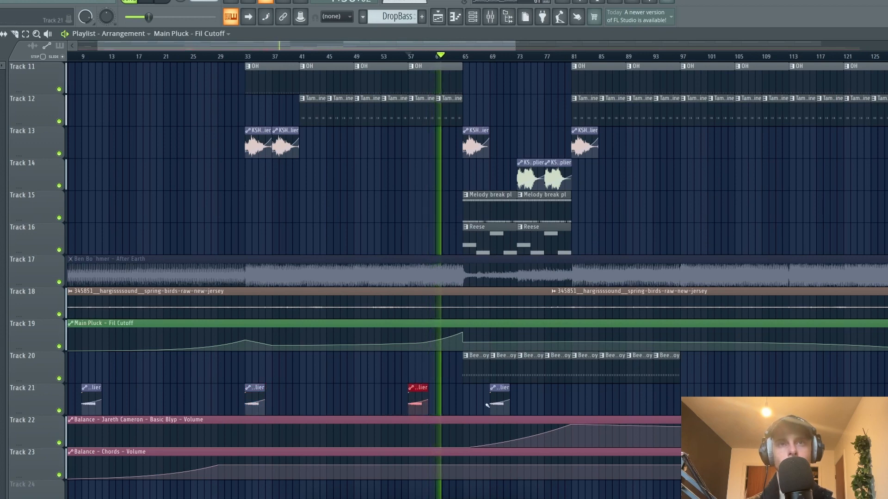
# Listen to the build-up into the break at bar 65 and review the clips on the surrounding tracks.
pyautogui.scroll(-1, 372, 365)
pyautogui.scroll(3, 372, 365)
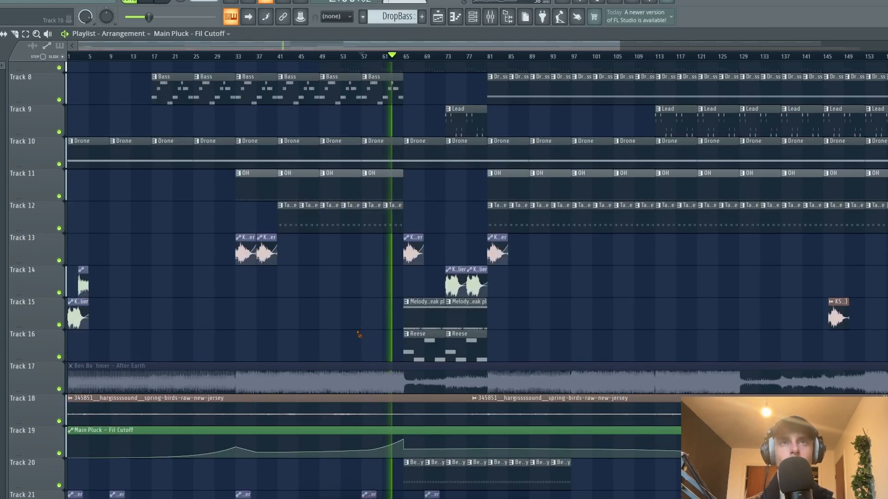
pyautogui.scroll(3, 359, 335)
pyautogui.scroll(5, 350, 334)
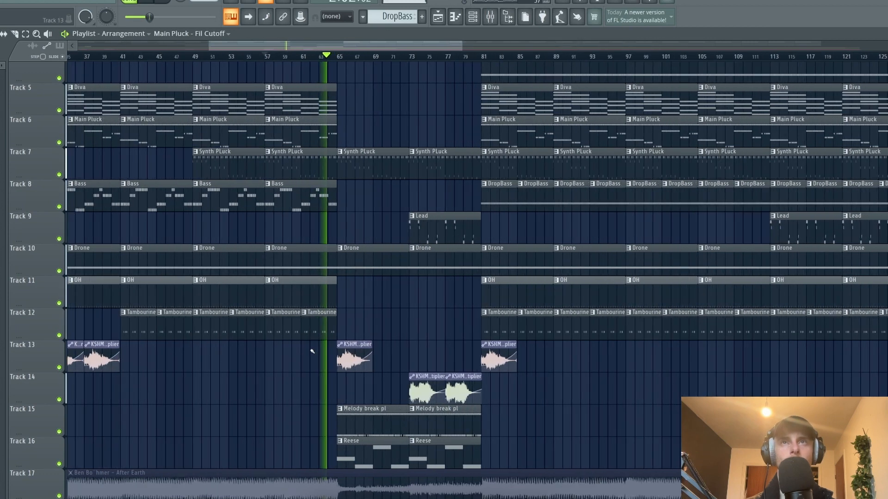
pyautogui.scroll(4, 313, 350)
pyautogui.scroll(-3, 315, 344)
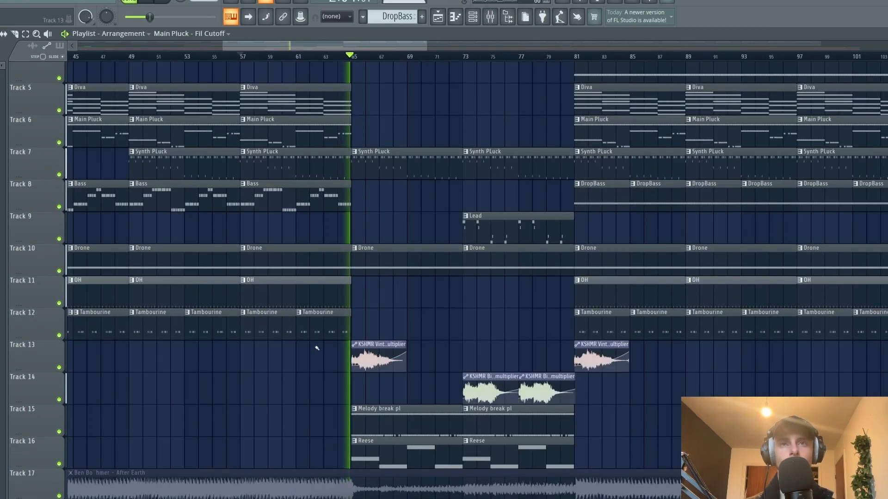
pyautogui.scroll(-3, 411, 342)
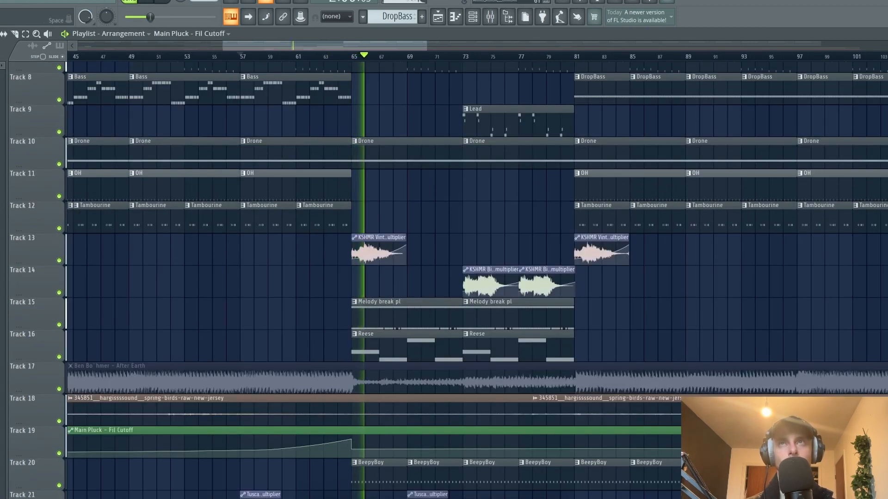
pyautogui.press('space')
pyautogui.scroll(-2, 333, 385)
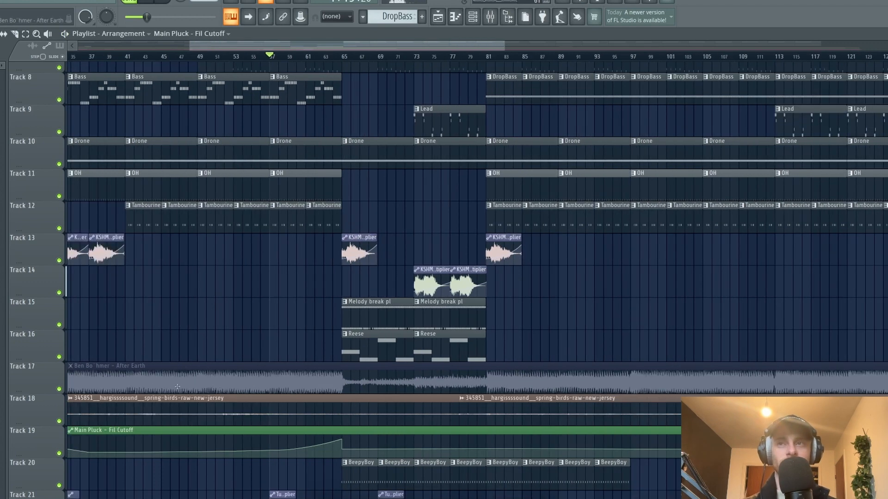
pyautogui.scroll(-1, 343, 372)
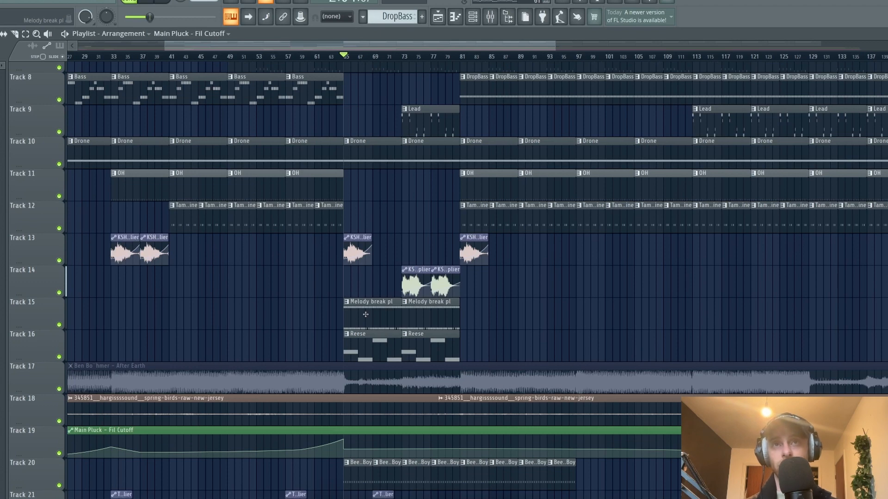
# Add another Tuscan clip at bar 77 on Track 21.
pyautogui.scroll(3, 365, 315)
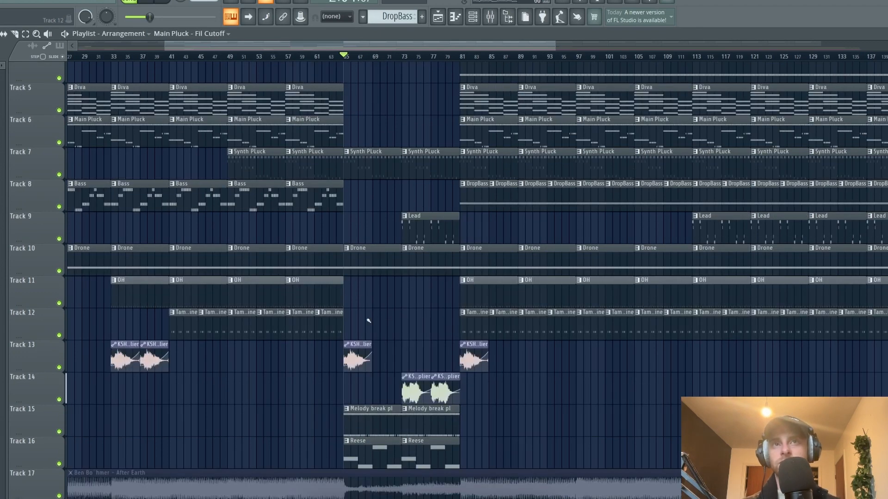
pyautogui.scroll(3, 443, 190)
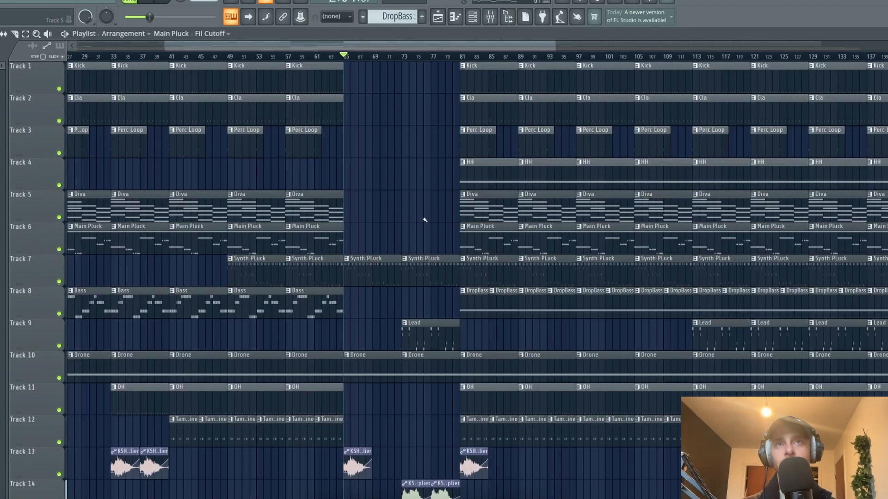
pyautogui.scroll(-12, 434, 323)
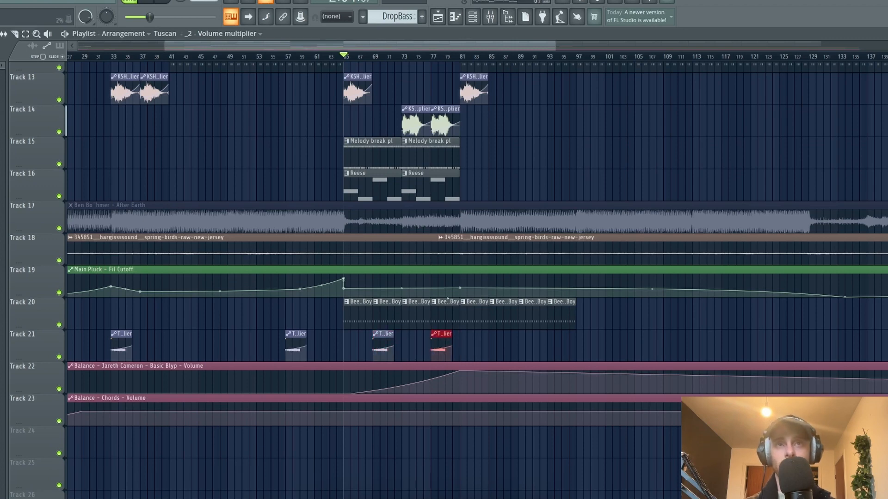
pyautogui.scroll(2, 348, 331)
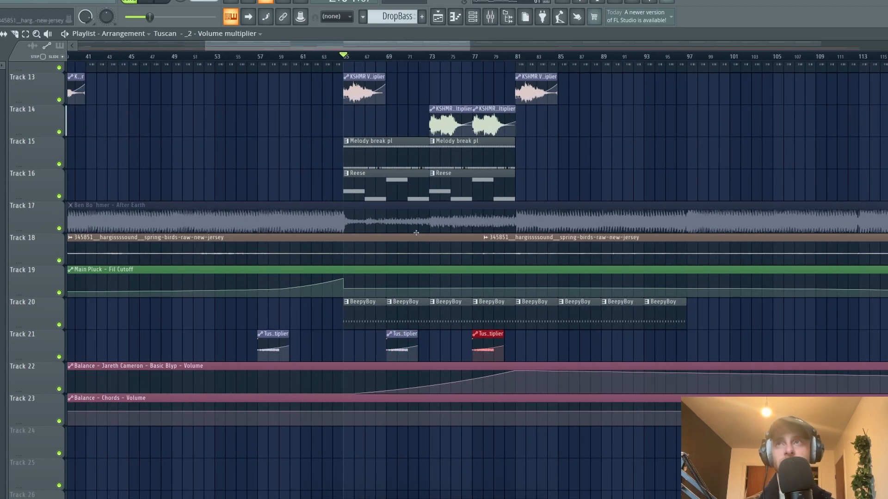
pyautogui.scroll(4, 436, 296)
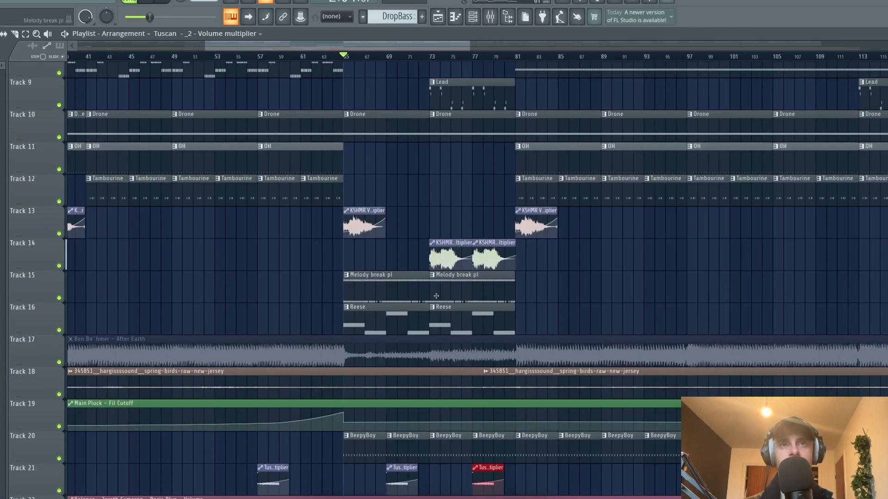
# Reshape the Main Pluck Fil Cutoff automation on Track 19 so it rises gradually from bar 65 and drops sharply at bar 81.
pyautogui.scroll(-3, 430, 432)
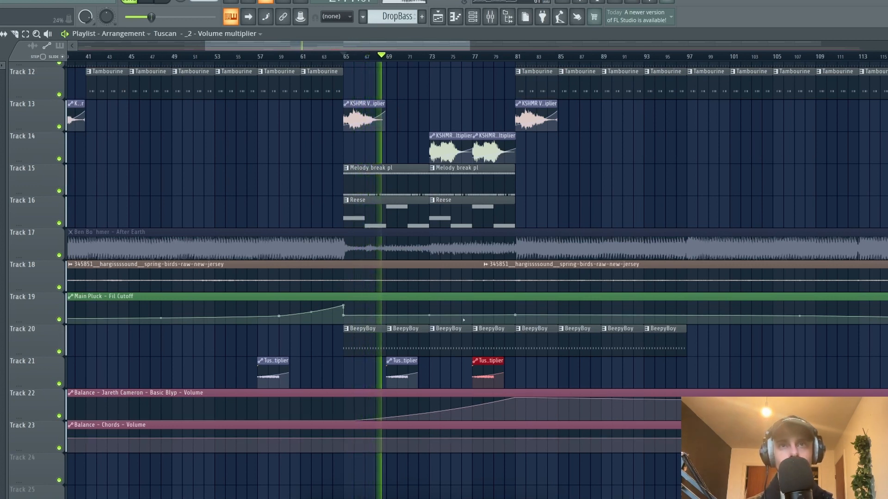
pyautogui.moveTo(512, 317); pyautogui.dragTo(514, 311)
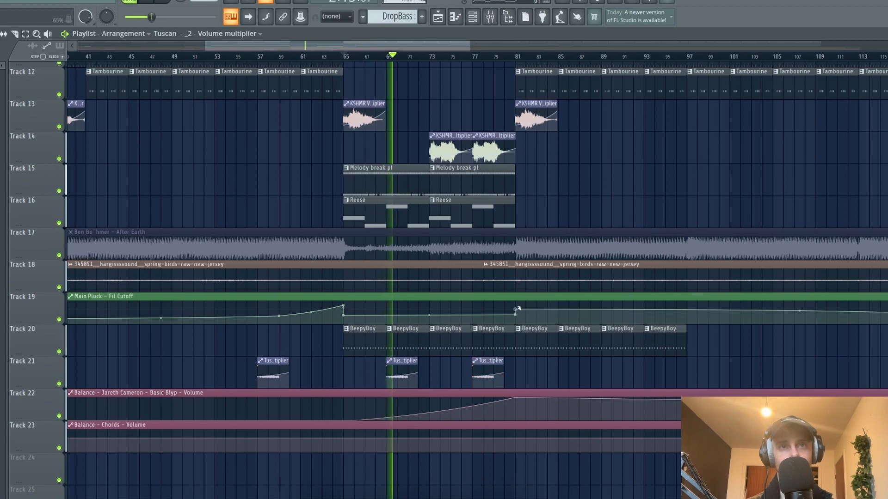
pyautogui.rightClick(515, 310)
pyautogui.click(521, 314)
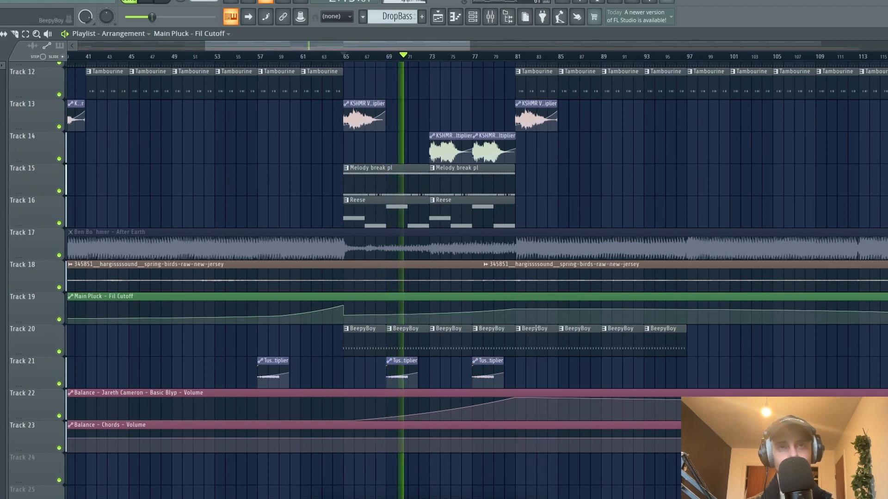
pyautogui.scroll(-4, 545, 325)
pyautogui.scroll(-1, 546, 325)
pyautogui.scroll(4, 350, 321)
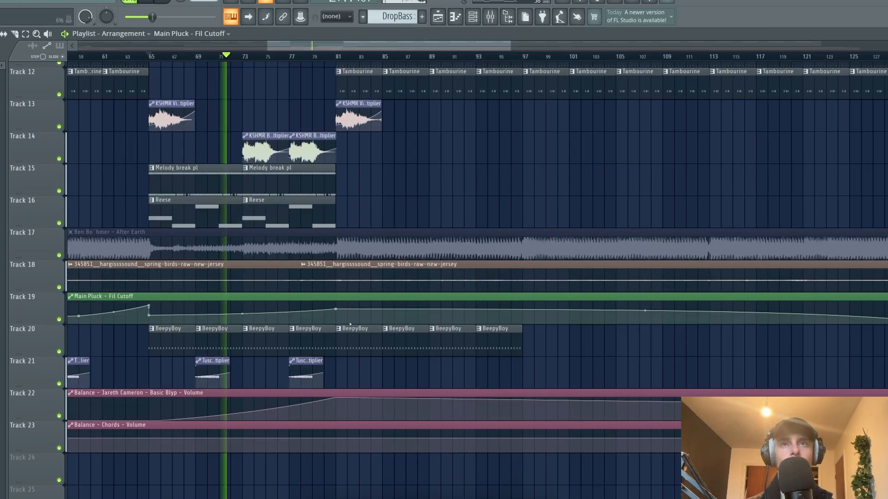
pyautogui.rightClick(338, 318)
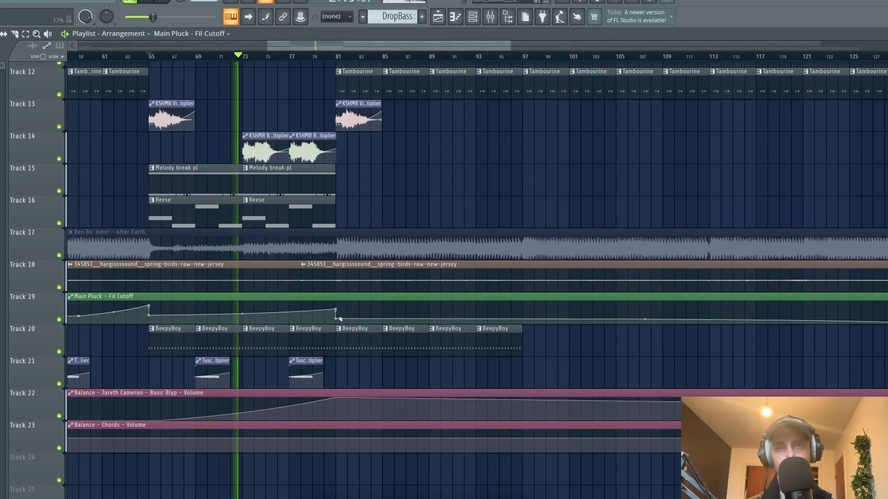
# Listen through the break into the drop at bar 81 and review which clips play on the tracks there.
pyautogui.scroll(3, 333, 296)
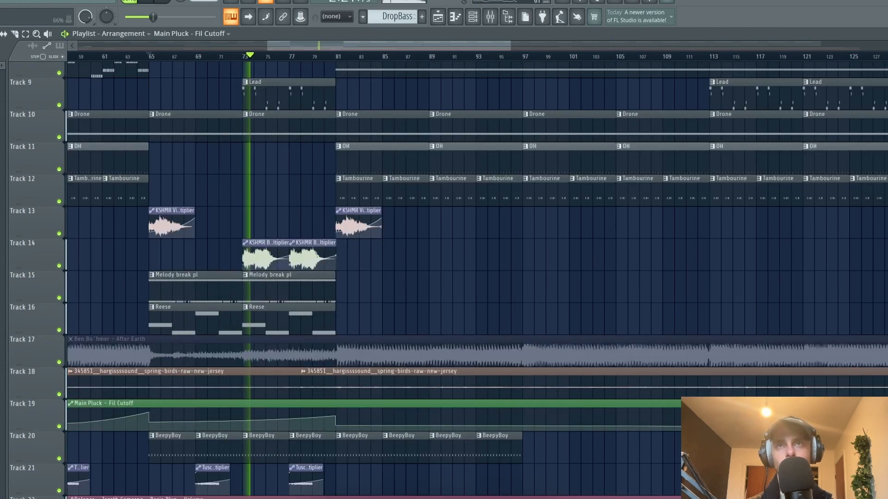
pyautogui.scroll(-4, 347, 279)
pyautogui.scroll(3, 326, 368)
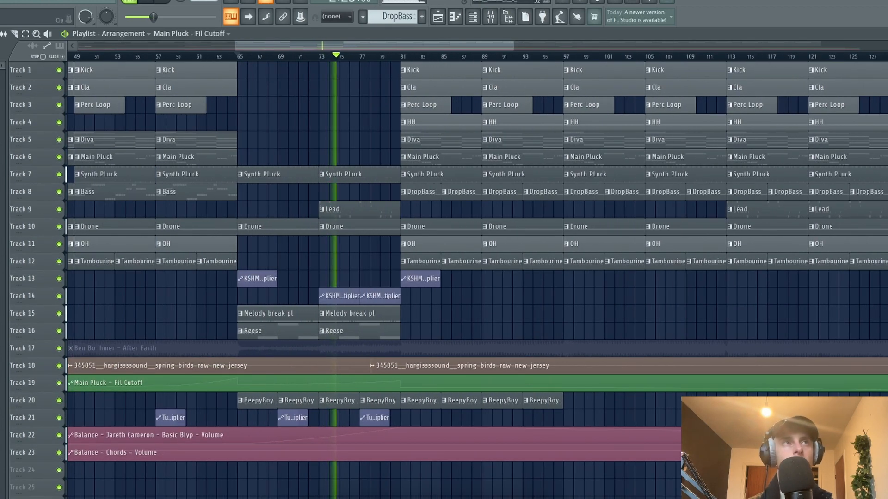
pyautogui.scroll(2, 476, 280)
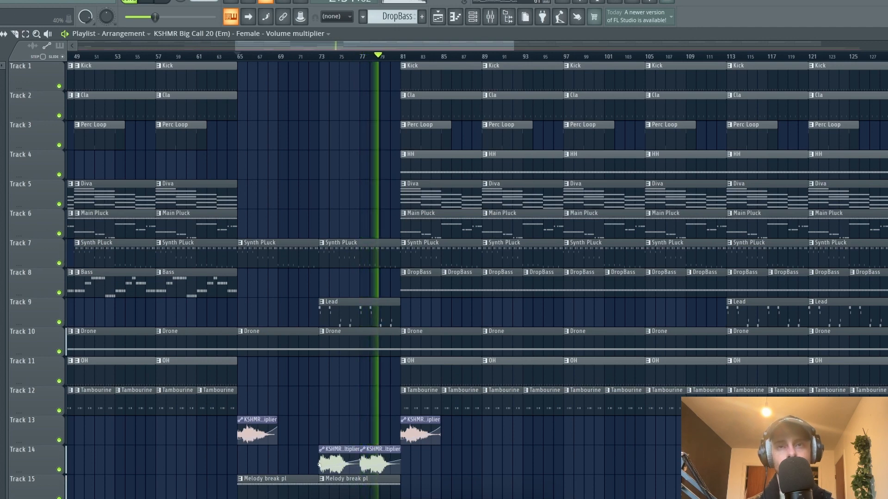
pyautogui.scroll(-1, 368, 401)
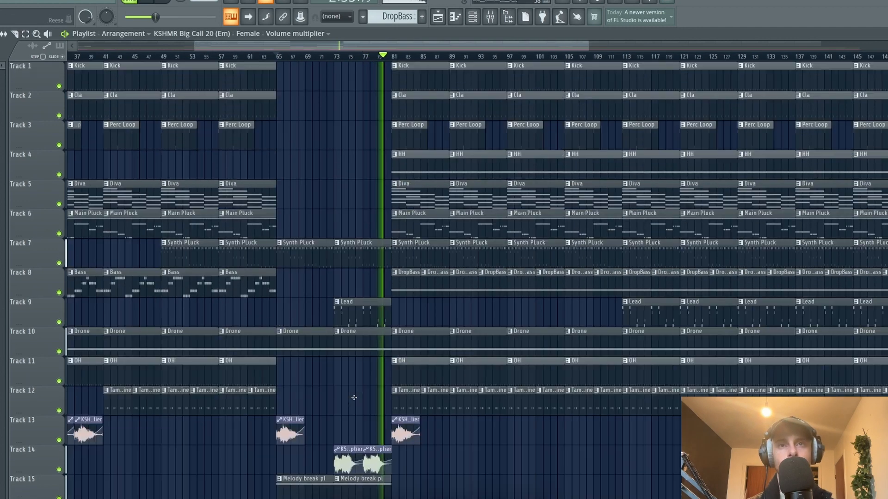
pyautogui.scroll(2, 353, 397)
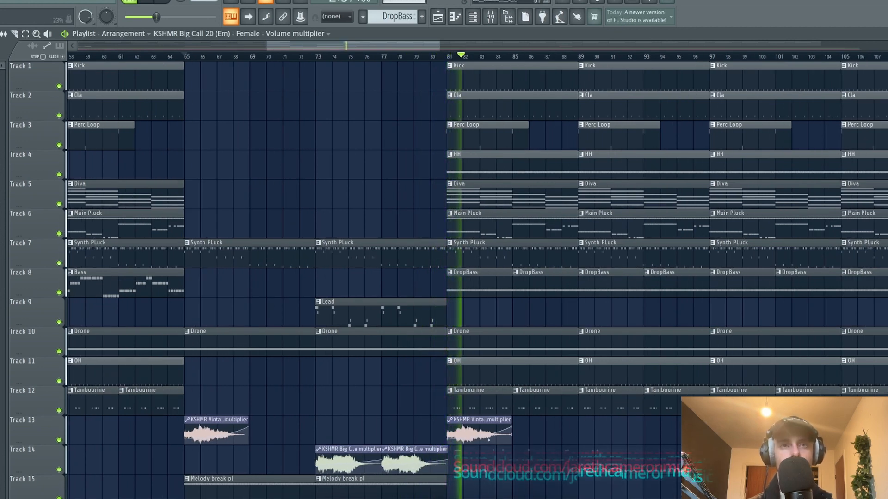
pyautogui.scroll(-3, 500, 407)
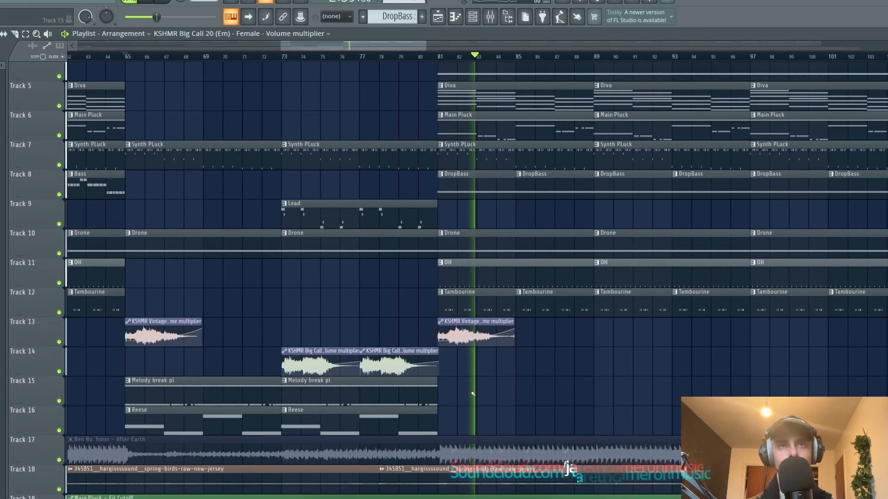
pyautogui.scroll(3, 496, 133)
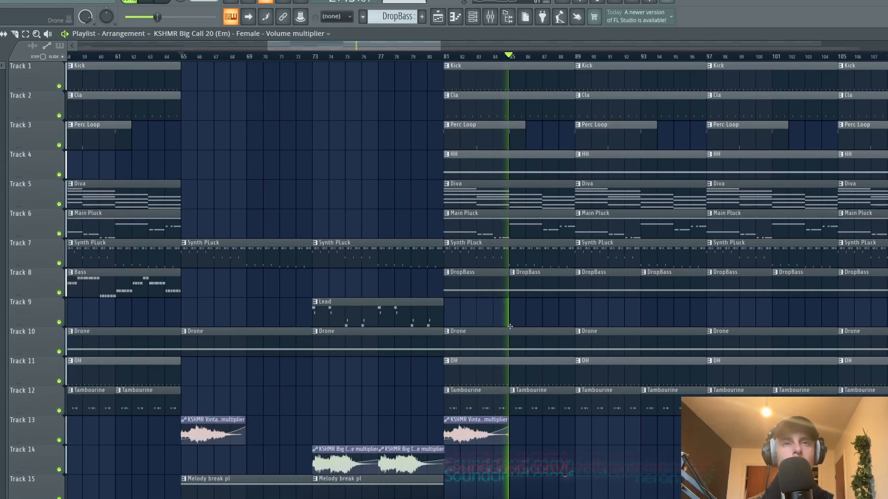
pyautogui.scroll(-6, 529, 327)
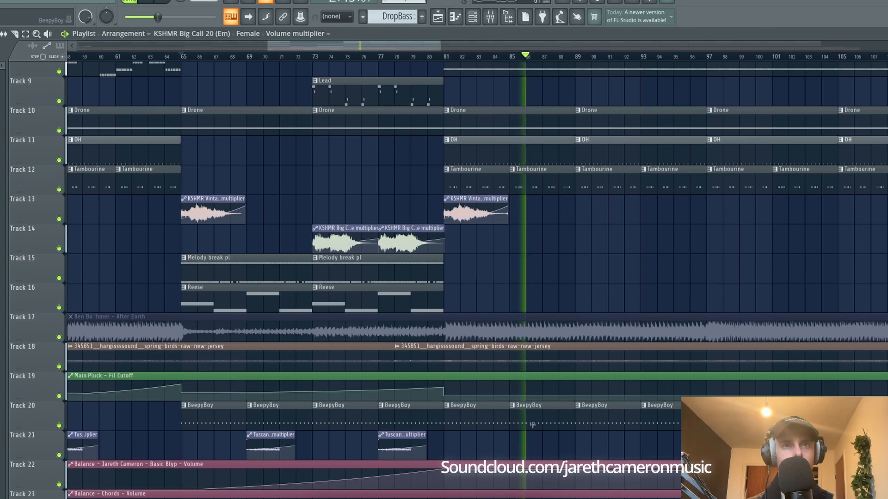
pyautogui.scroll(6, 531, 365)
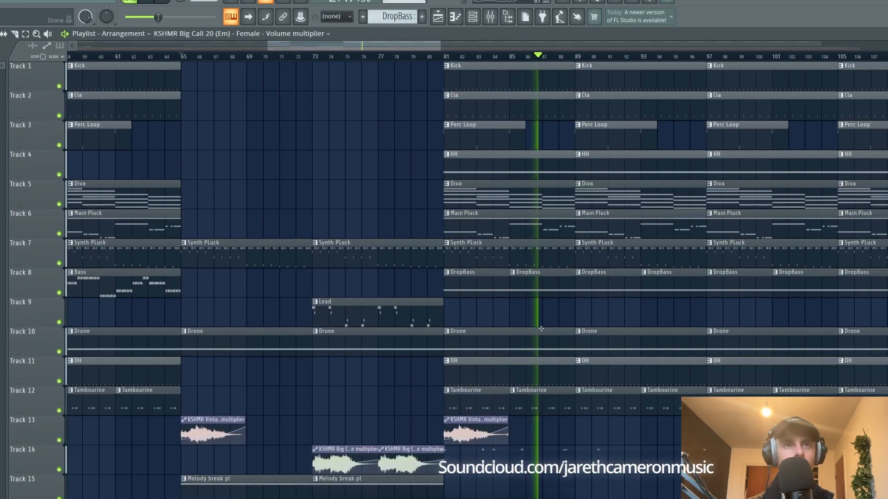
# Stop playback and delete the OH clips between bars 81 and 97 on Track 11, keeping the Tambourine clips.
pyautogui.press('space')
pyautogui.rightClick(578, 369)
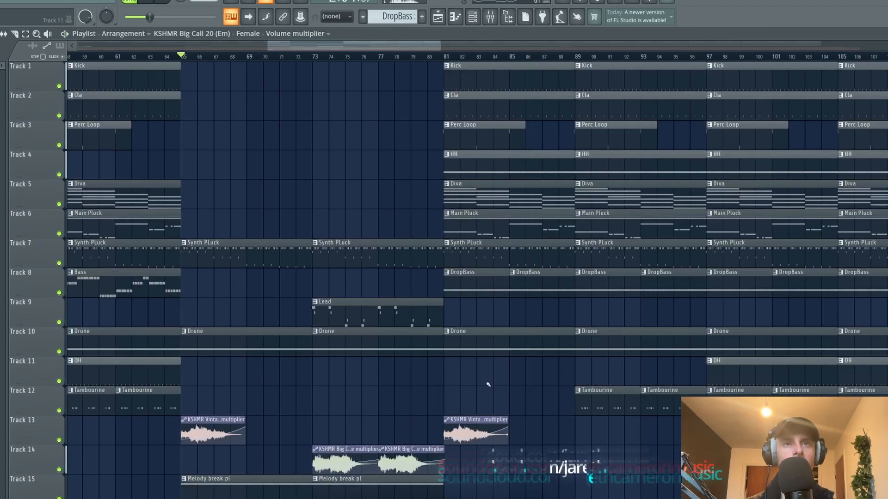
pyautogui.hotkey('ctrl', 'z')
pyautogui.rightClick(588, 367)
pyautogui.rightClick(550, 367)
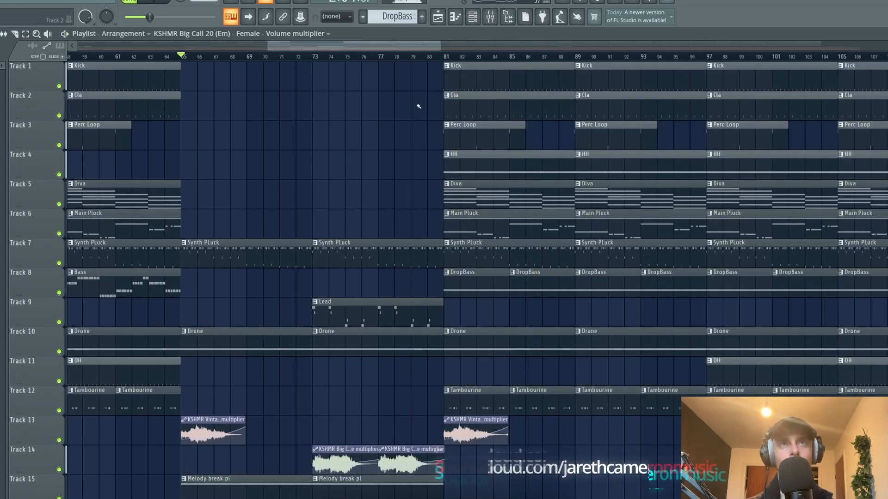
# Play the drop from about bar 79 and lower the HiHat level in the mixer.
pyautogui.click(415, 60)
pyautogui.press('space')
pyautogui.scroll(-2, 420, 351)
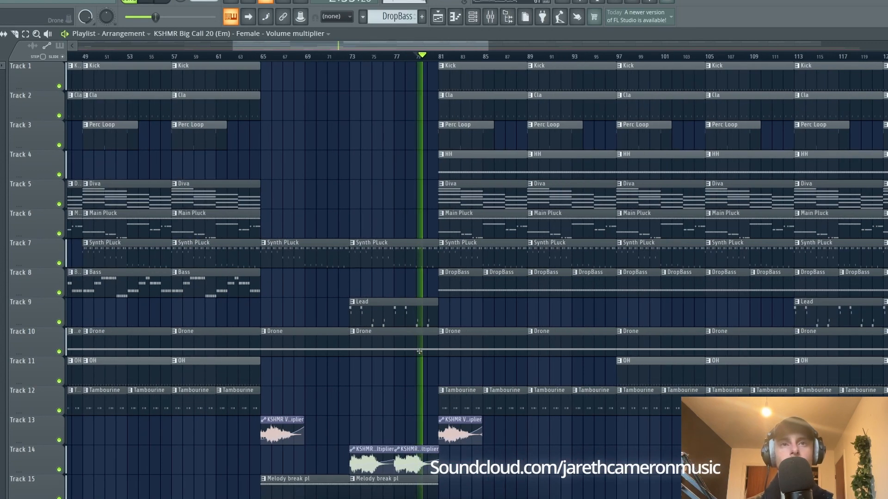
pyautogui.scroll(-2, 419, 352)
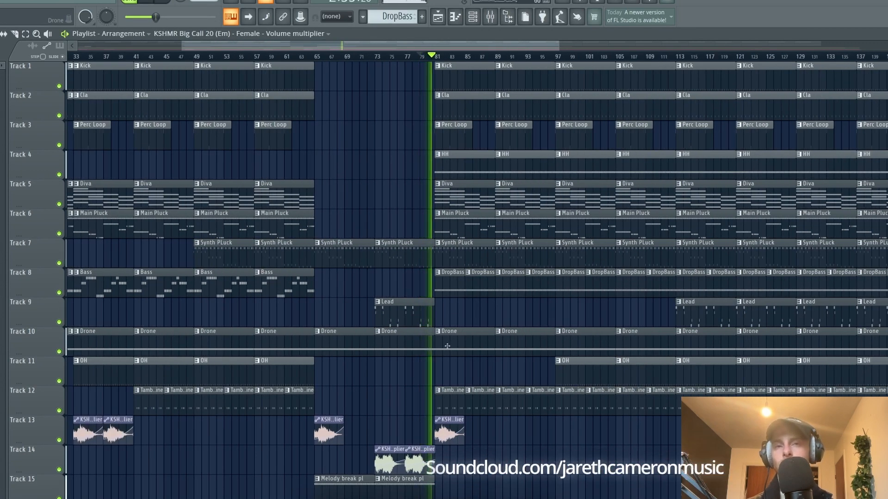
pyautogui.scroll(1, 447, 346)
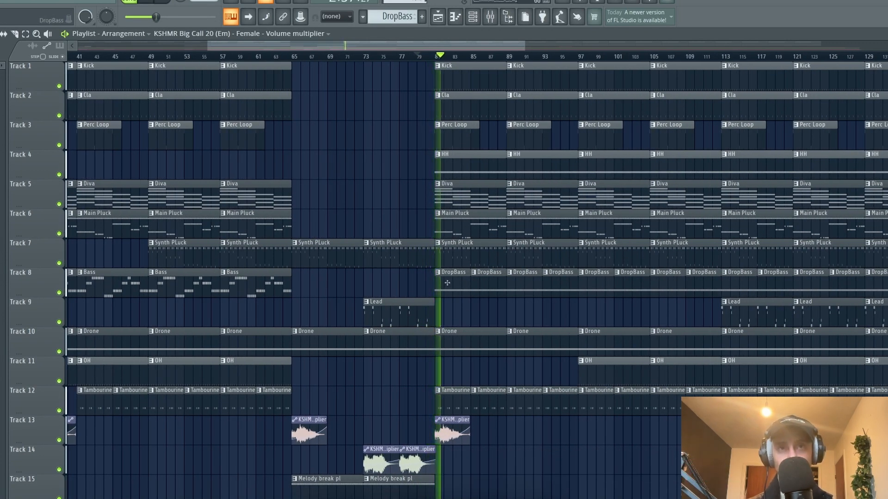
pyautogui.click(472, 17)
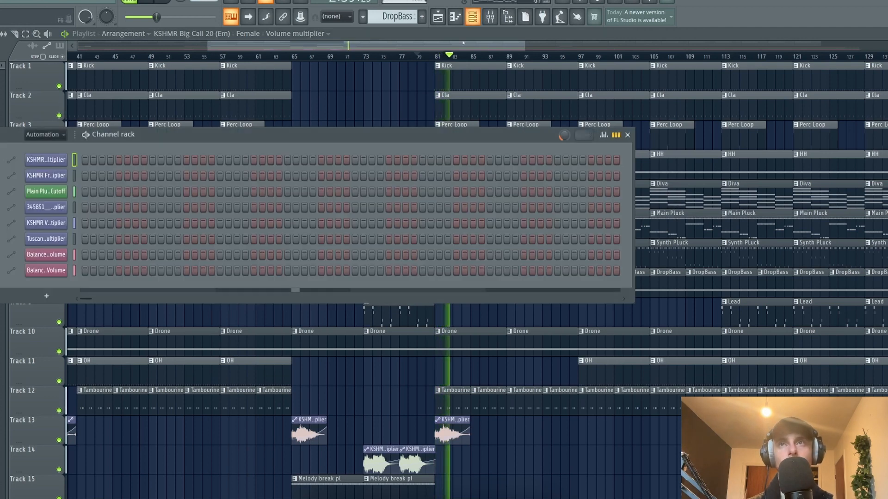
pyautogui.click(473, 17)
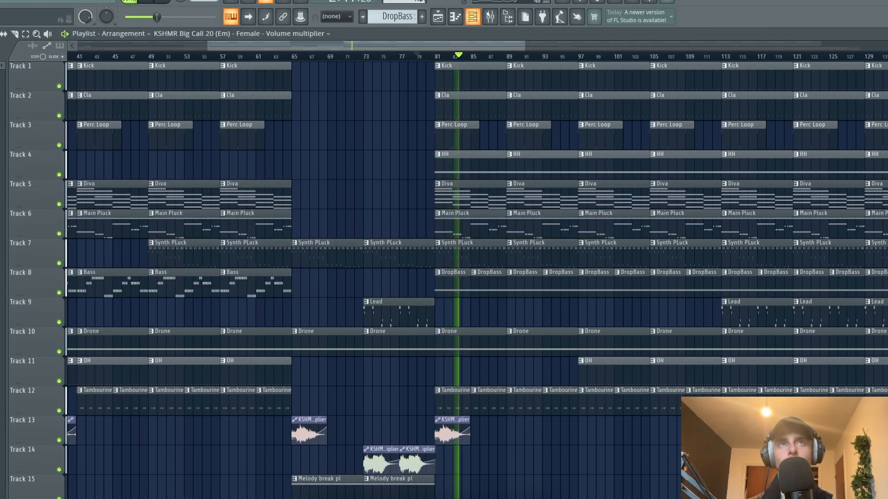
pyautogui.click(490, 16)
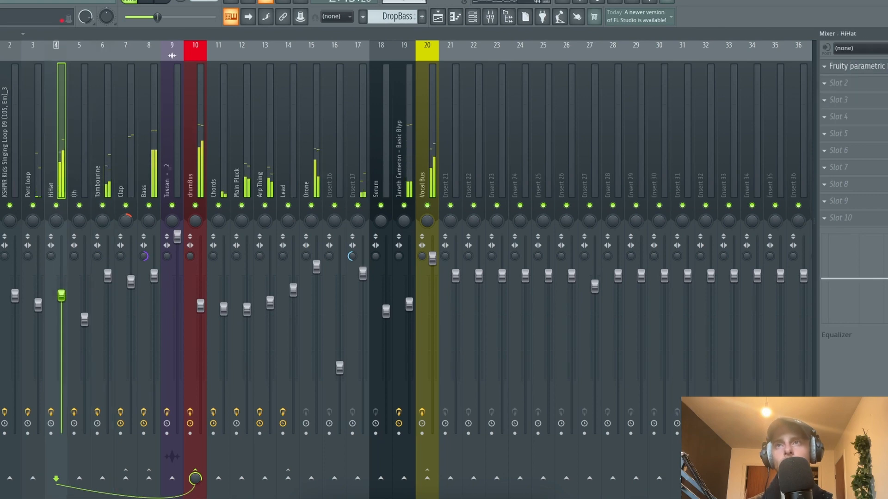
pyautogui.moveTo(61, 296); pyautogui.dragTo(61, 313)
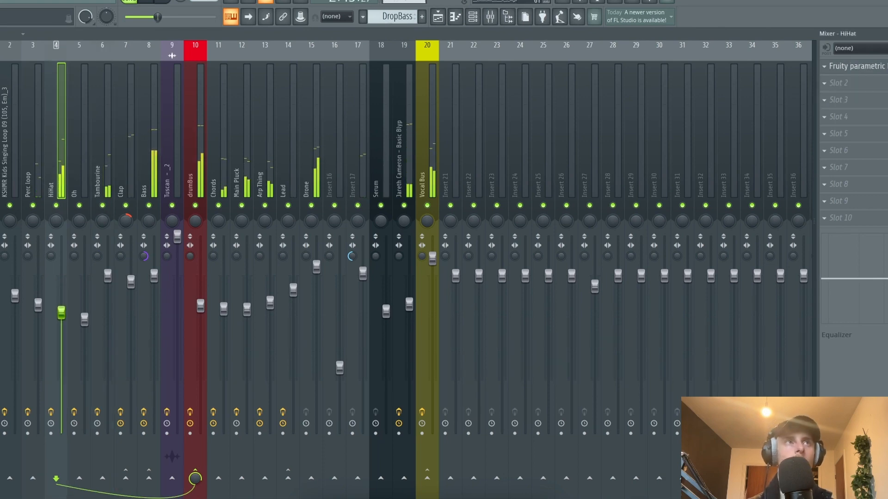
pyautogui.press('F9')
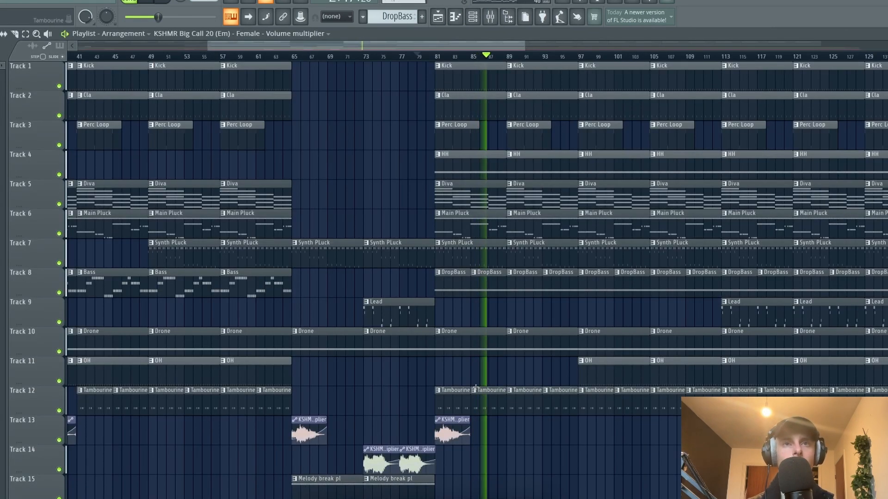
# Replace the KSHMR vocal clip at bar 81 on Track 13 with a copy of the one at bar 65.
pyautogui.rightClick(456, 432)
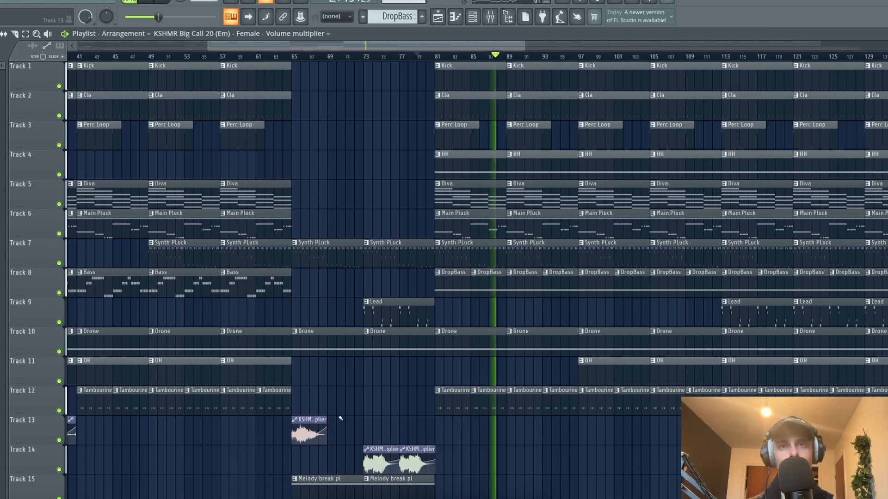
pyautogui.moveTo(341, 419); pyautogui.dragTo(447, 413)
# Copy the Tuscan clip at bar 77 on Track 21 to about bar 103.
pyautogui.scroll(-3, 555, 447)
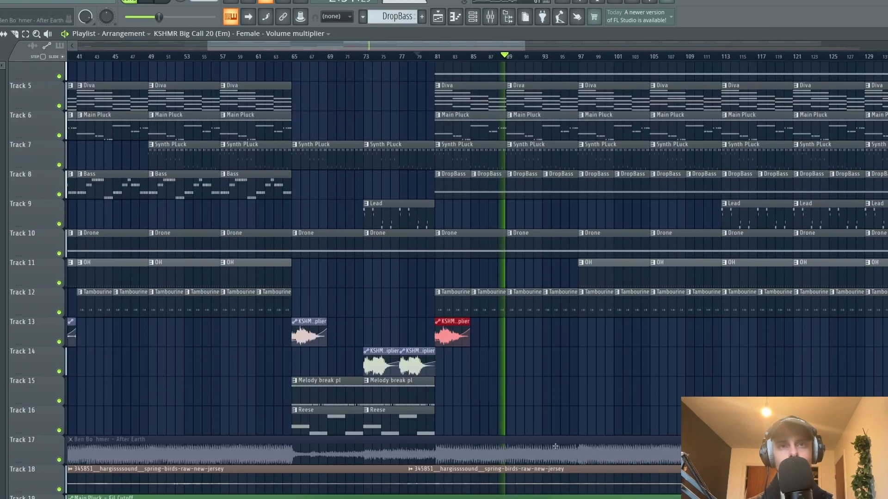
pyautogui.scroll(-5, 242, 396)
pyautogui.scroll(-3, 264, 405)
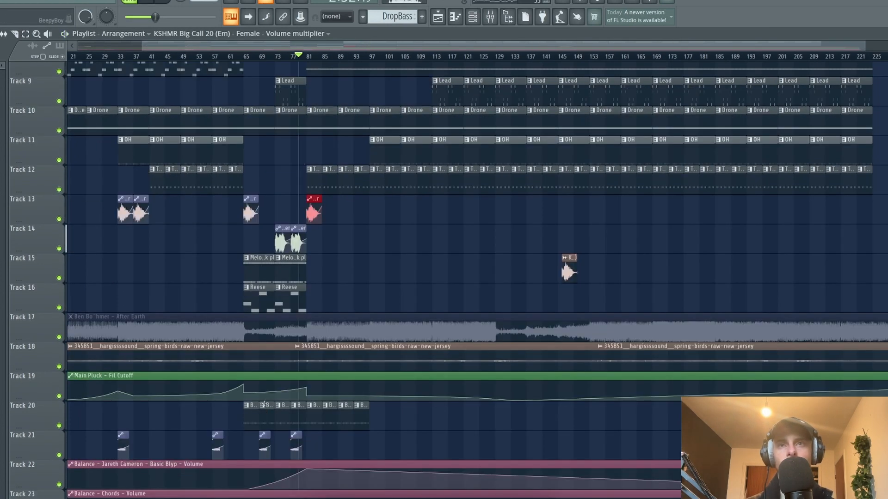
pyautogui.click(296, 447)
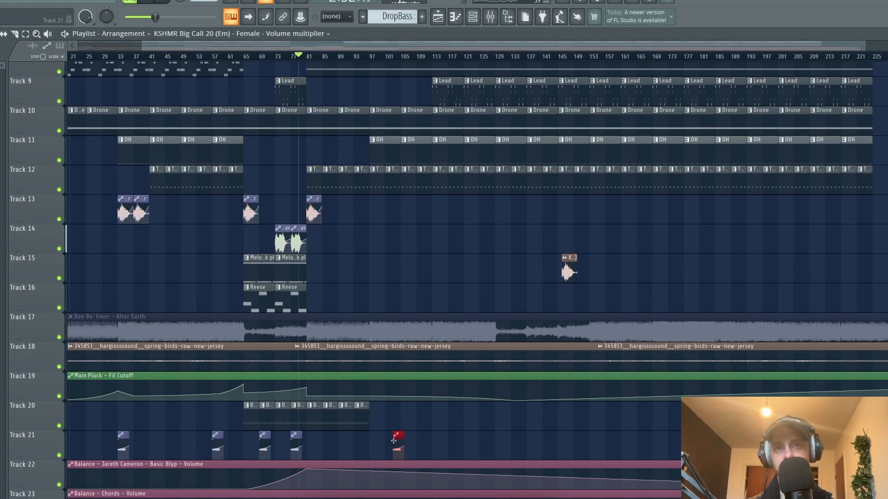
# Clear the Tambourine, OH and Drone clips between bars 129 and 153 on Tracks 12, 11 and 10.
pyautogui.scroll(3, 407, 369)
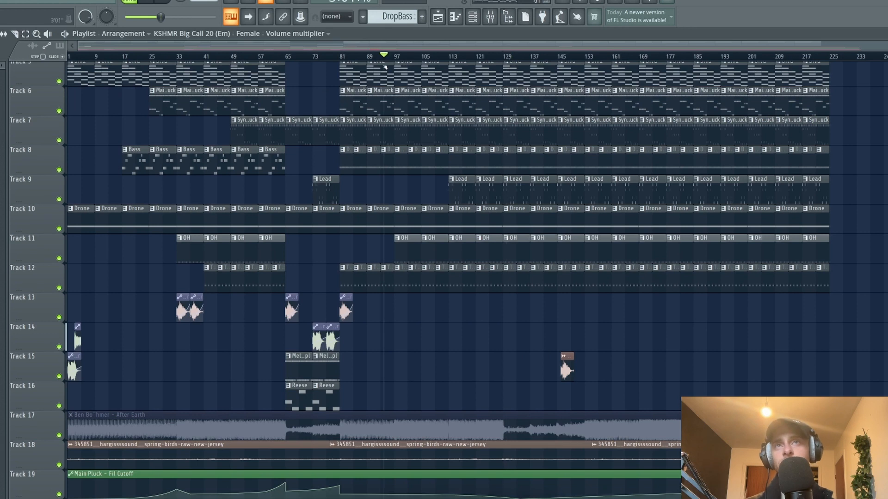
pyautogui.moveTo(260, 80); pyautogui.dragTo(318, 71)
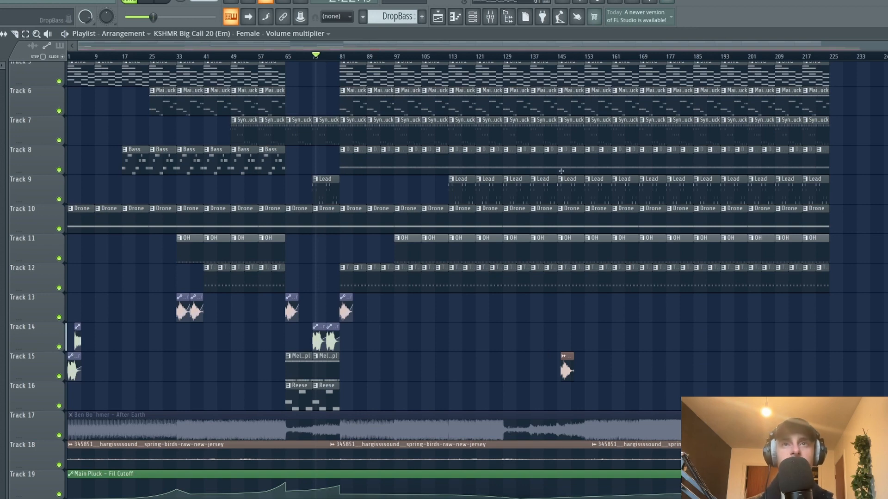
pyautogui.scroll(2, 531, 329)
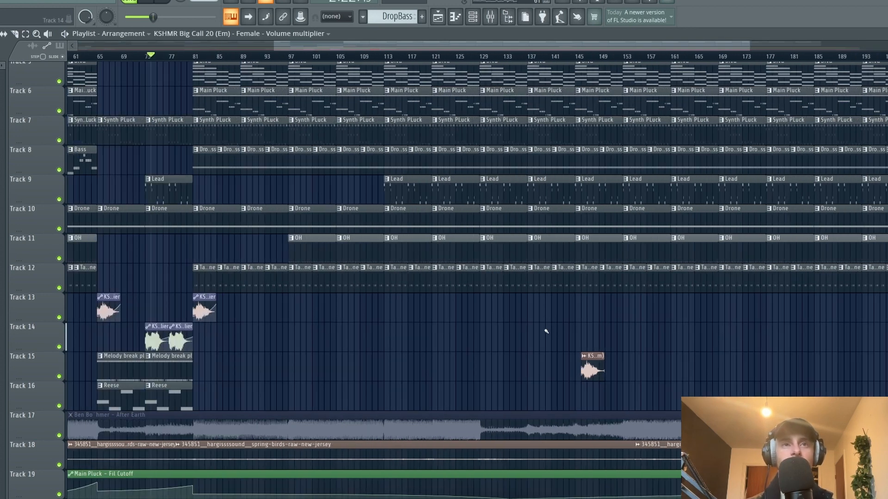
pyautogui.moveTo(497, 282)
pyautogui.mouseDown()
pyautogui.moveTo(639, 282)
pyautogui.moveTo(498, 288)
pyautogui.mouseUp()
pyautogui.hotkey('ctrl', 'z')
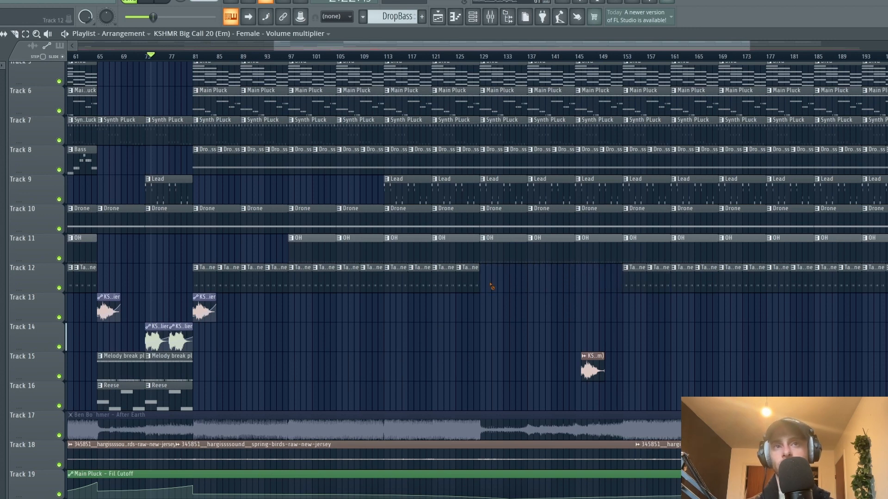
pyautogui.moveTo(508, 250)
pyautogui.mouseDown()
pyautogui.moveTo(597, 250)
pyautogui.moveTo(529, 196)
pyautogui.mouseUp()
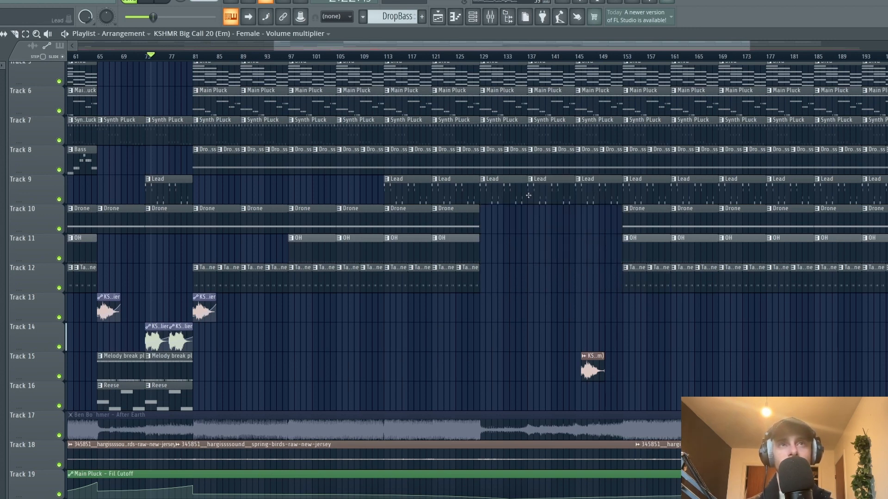
# Delete the DropBass clips between bars 129 and 153, the Lead clip at bar 129, and the Synth PLuck clips between bars 81 and 97.
pyautogui.scroll(4, 526, 209)
pyautogui.moveTo(605, 279); pyautogui.dragTo(499, 284)
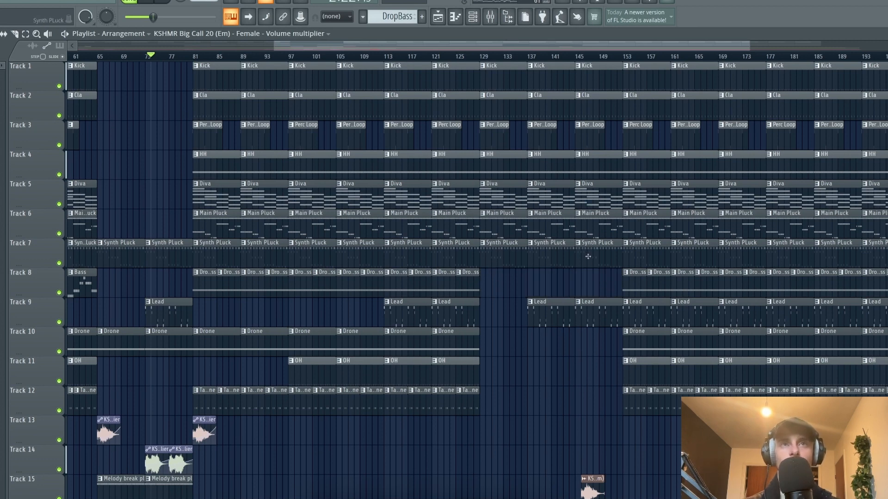
pyautogui.scroll(-2, 506, 265)
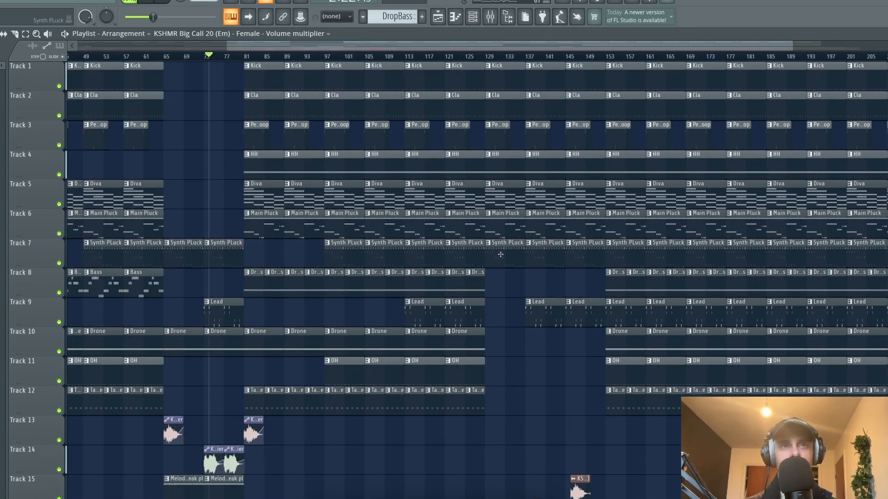
# Copy the two Reese clips from bars 65 to 81 on Track 16 to bar 129.
pyautogui.scroll(-2, 478, 84)
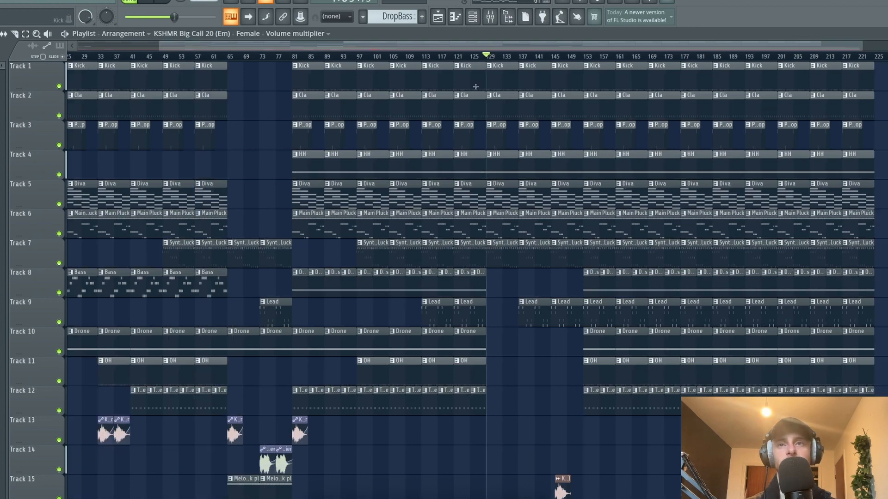
pyautogui.scroll(-3, 277, 483)
pyautogui.moveTo(301, 416); pyautogui.dragTo(511, 416)
pyautogui.press('space')
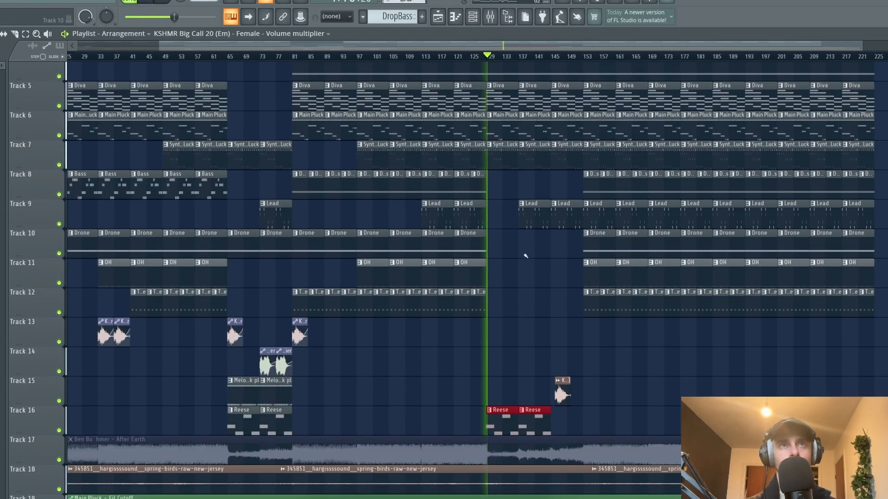
pyautogui.press('space')
# Delete the Kick, Clap and HH clips between bars 129 and 145 on Tracks 1, 2 and 4.
pyautogui.scroll(3, 493, 142)
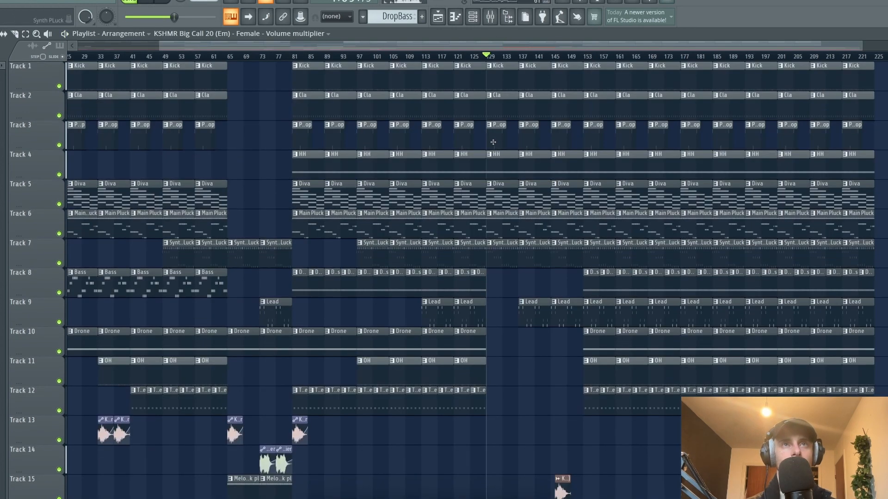
pyautogui.rightClick(511, 87)
pyautogui.rightClick(525, 89)
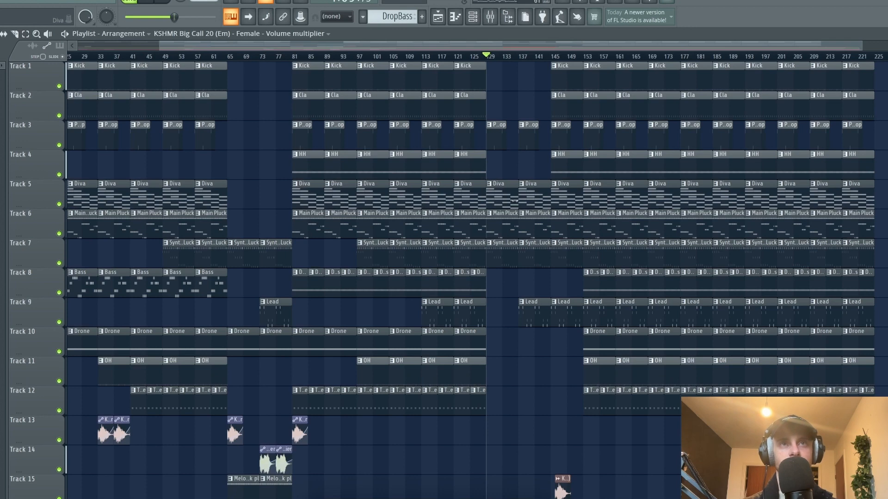
pyautogui.scroll(2, 518, 234)
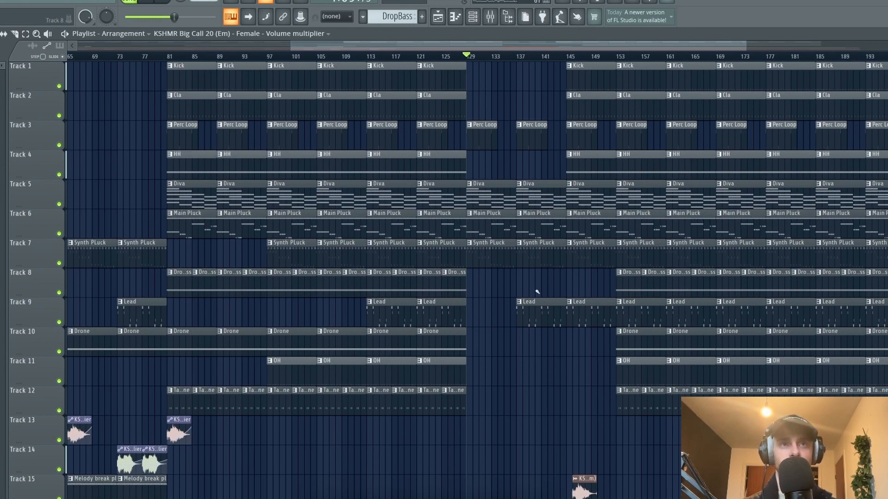
pyautogui.scroll(-3, 497, 250)
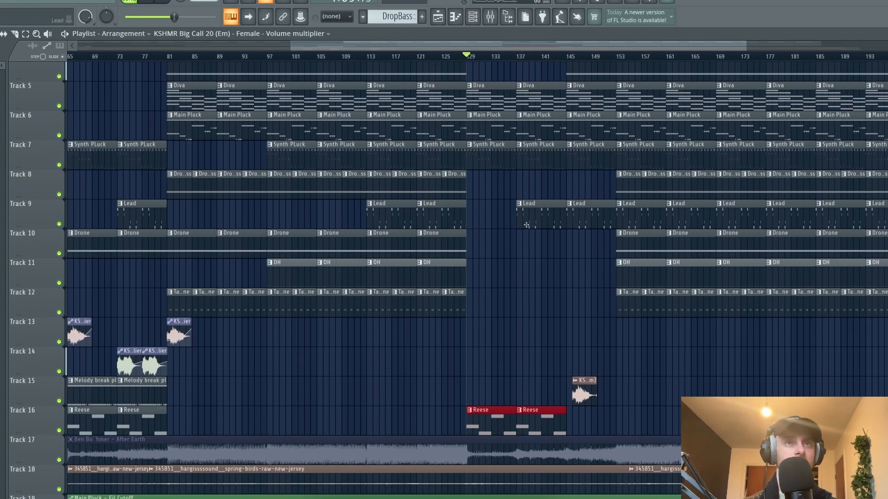
pyautogui.press('space')
pyautogui.scroll(-4, 522, 291)
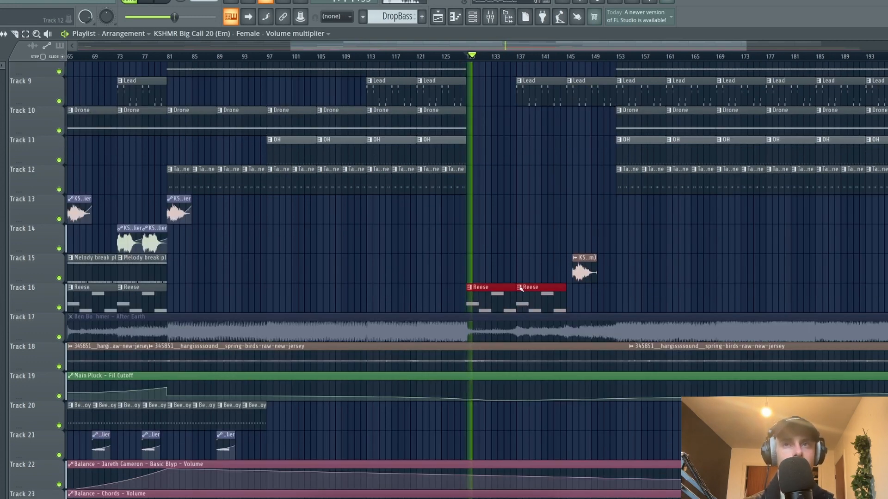
pyautogui.moveTo(187, 247); pyautogui.dragTo(116, 240)
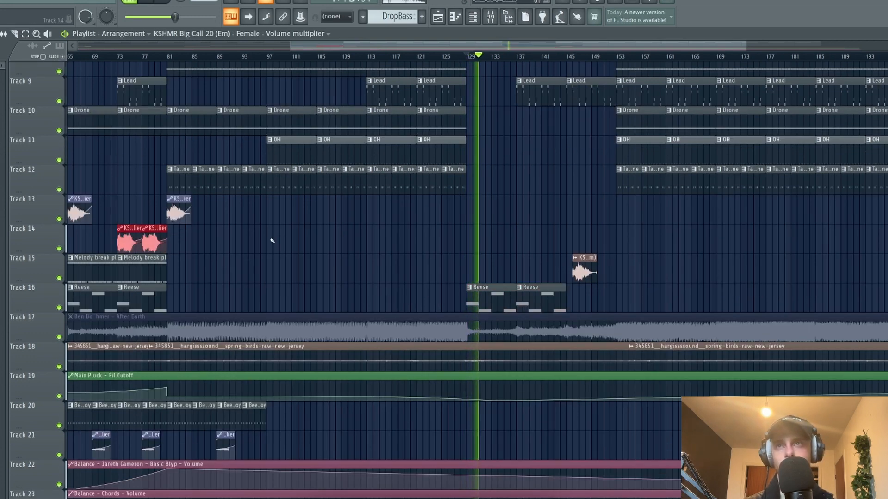
pyautogui.keyDown('ctrl'); pyautogui.click(270, 244); pyautogui.keyUp('ctrl')
pyautogui.keyDown('ctrl'); pyautogui.rightClick(269, 246); pyautogui.keyUp('ctrl')
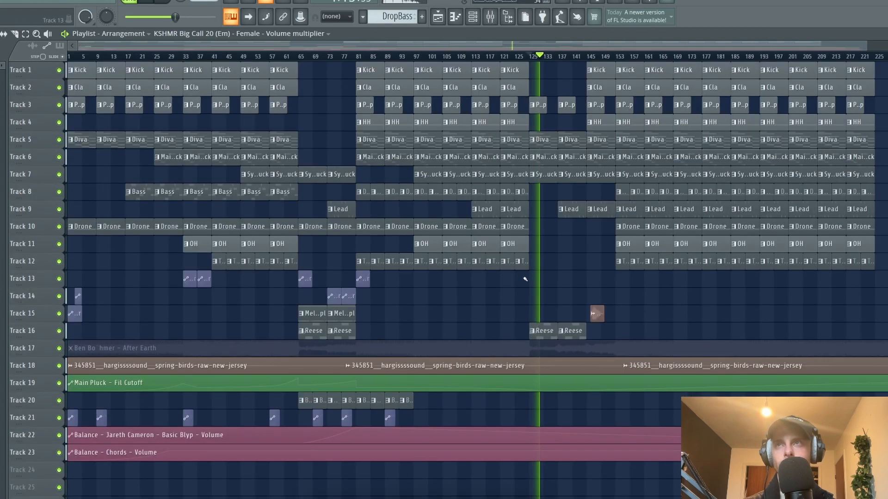
# Copy the Tuscan clips at bars 77 and 89 on Track 21 to bars 129 and 141.
pyautogui.scroll(3, 525, 280)
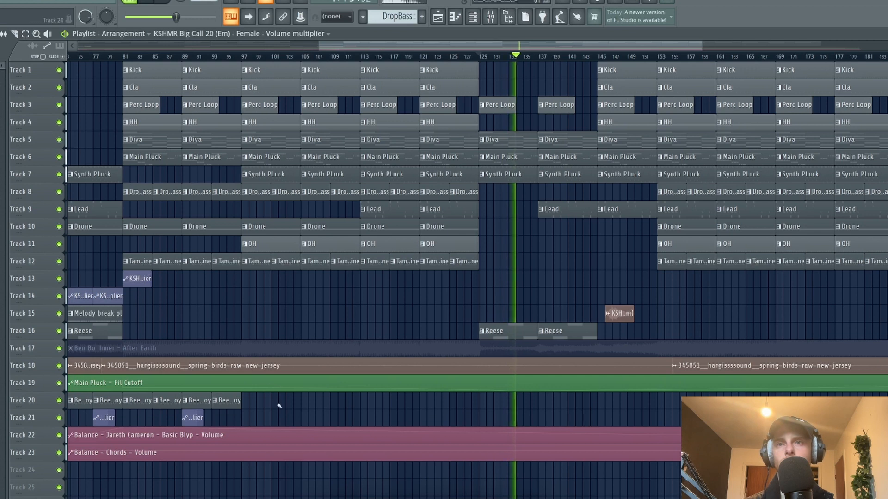
pyautogui.press('space')
pyautogui.moveTo(224, 426); pyautogui.dragTo(492, 418)
pyautogui.press('space')
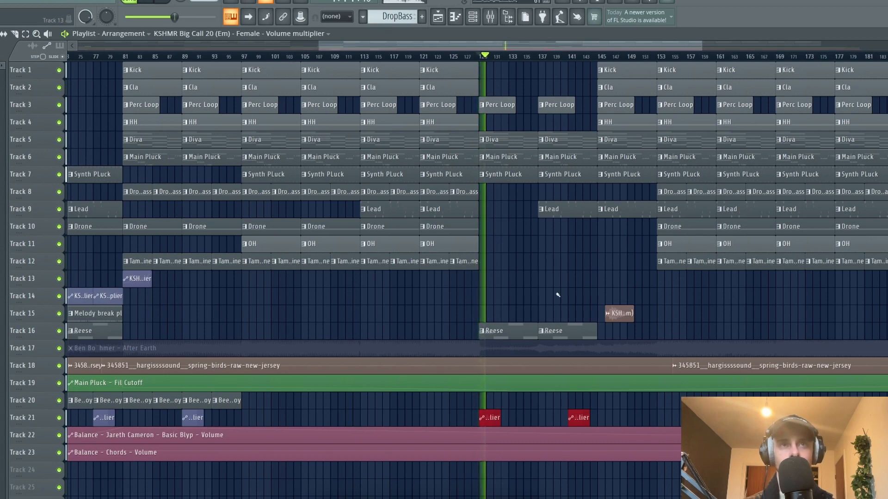
pyautogui.press('space')
# Shape the Main Pluck filter cutoff automation on Track 19 to rise from bar 121 to a peak at bar 129.
pyautogui.scroll(2, 606, 294)
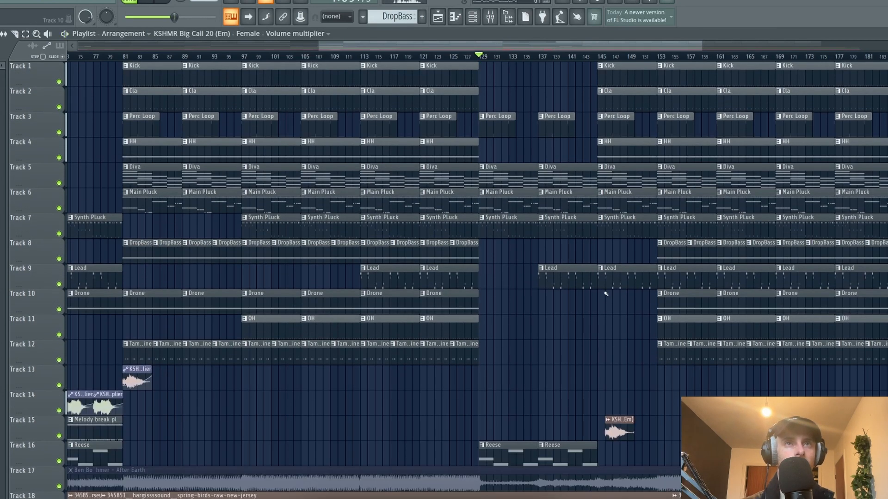
pyautogui.scroll(-3, 412, 417)
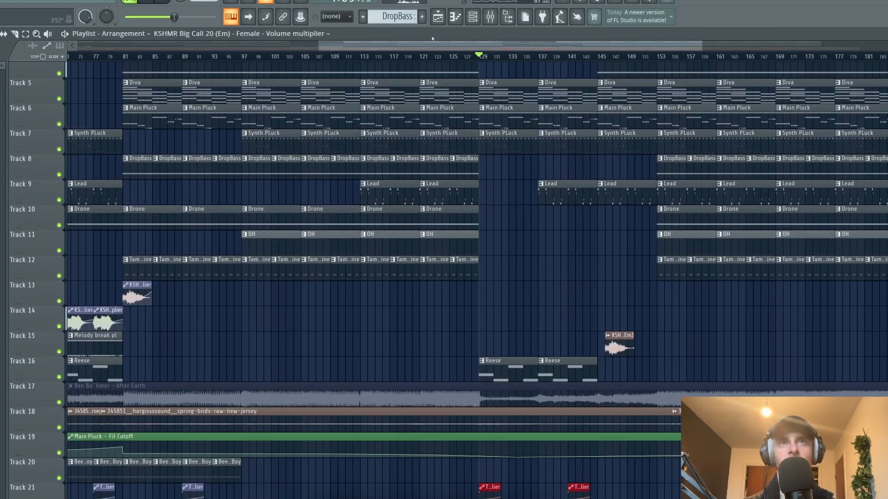
pyautogui.click(421, 57)
pyautogui.scroll(3, 402, 467)
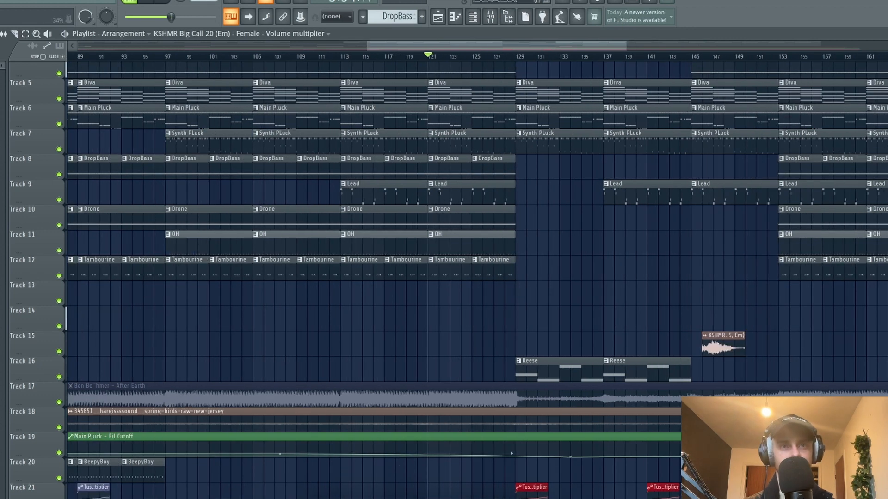
pyautogui.moveTo(515, 458); pyautogui.dragTo(517, 448)
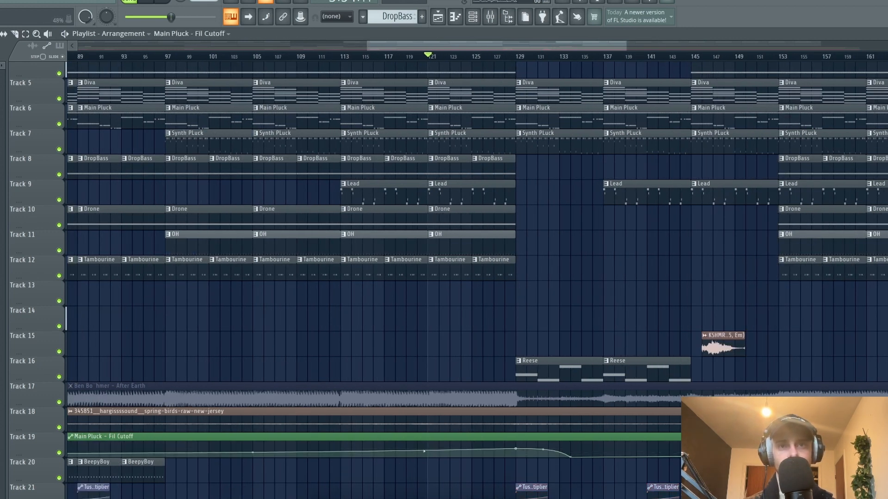
pyautogui.moveTo(424, 452); pyautogui.dragTo(427, 454)
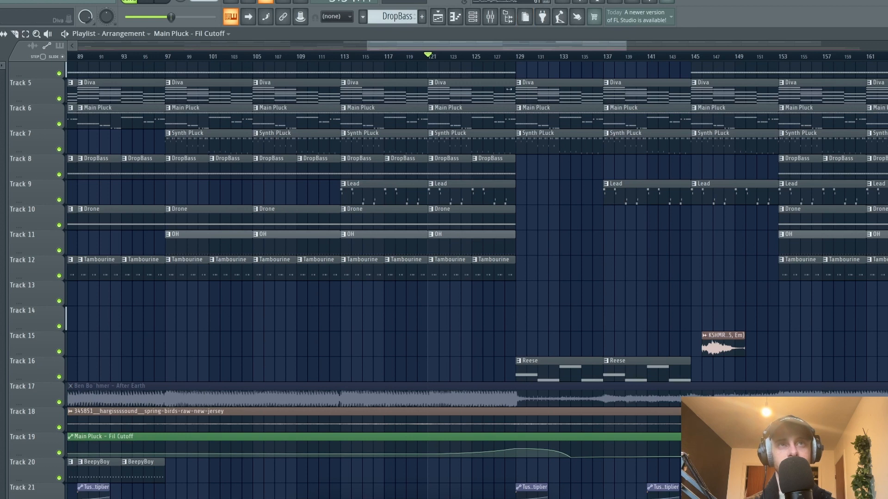
pyautogui.rightClick(571, 454)
pyautogui.click(596, 314)
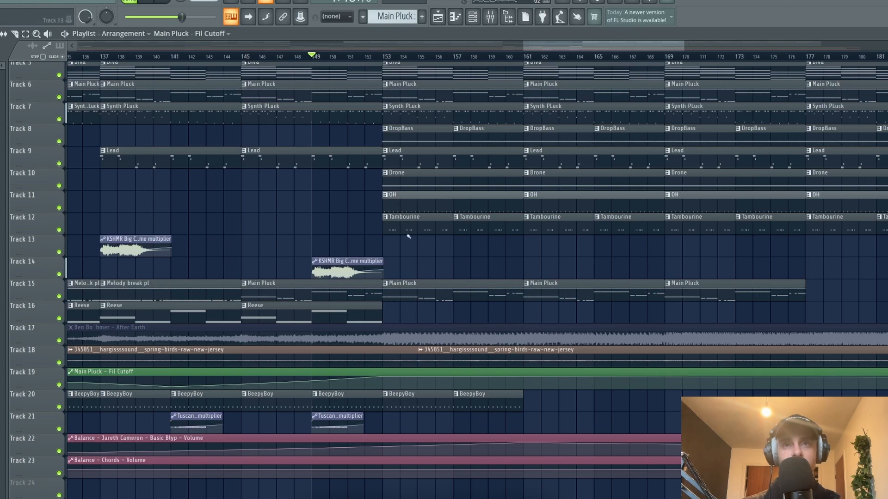
# Play the transition into the second drop and delete the Lead clips at bars 153 and 161 on Track 9.
pyautogui.press('space')
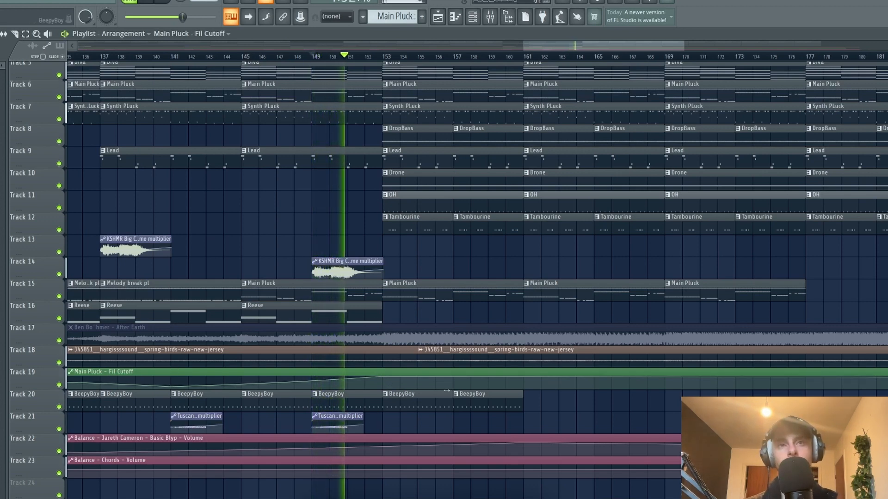
pyautogui.scroll(-3, 447, 391)
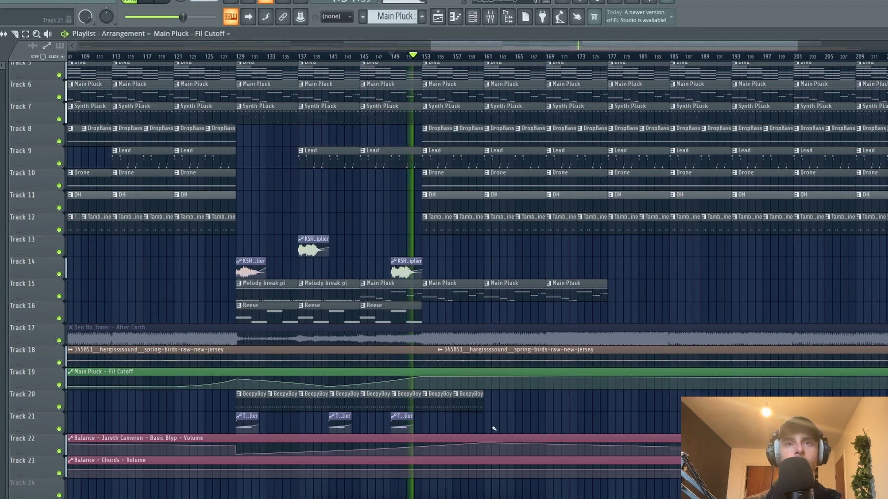
pyautogui.scroll(3, 483, 430)
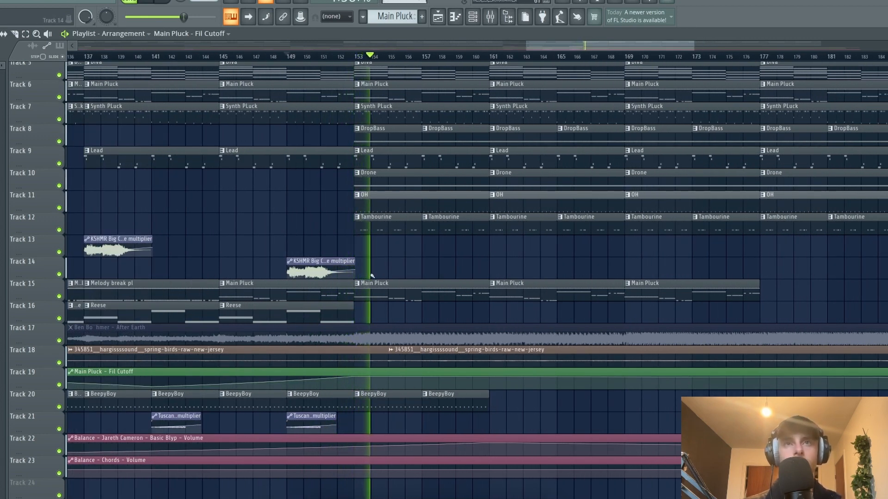
pyautogui.rightClick(462, 157)
pyautogui.rightClick(591, 155)
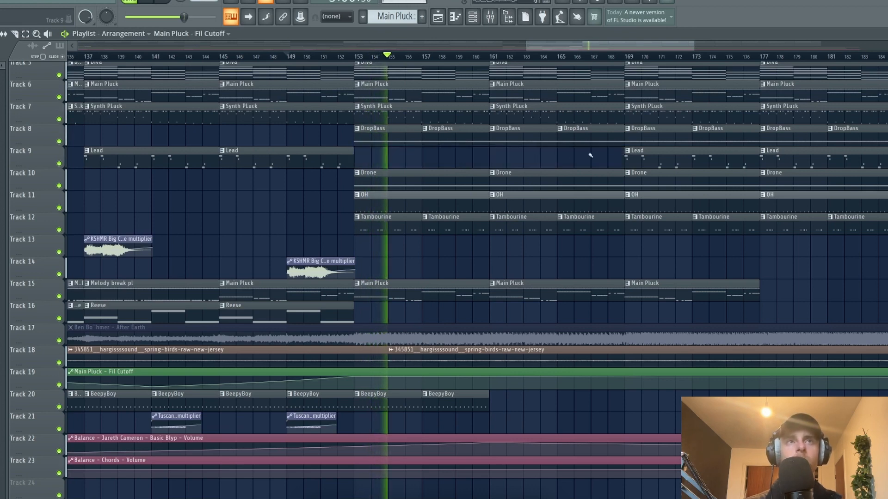
# Check the channel levels in the mixer while the second drop plays.
pyautogui.scroll(-2, 476, 145)
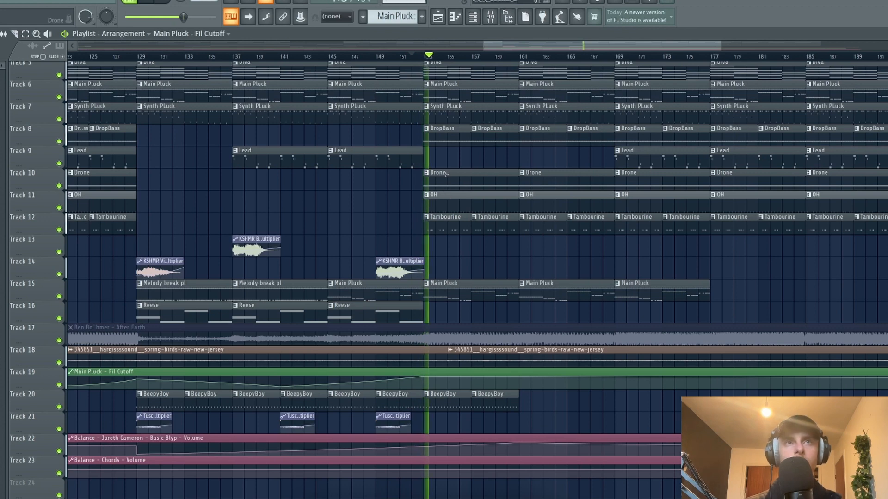
pyautogui.scroll(-2, 446, 174)
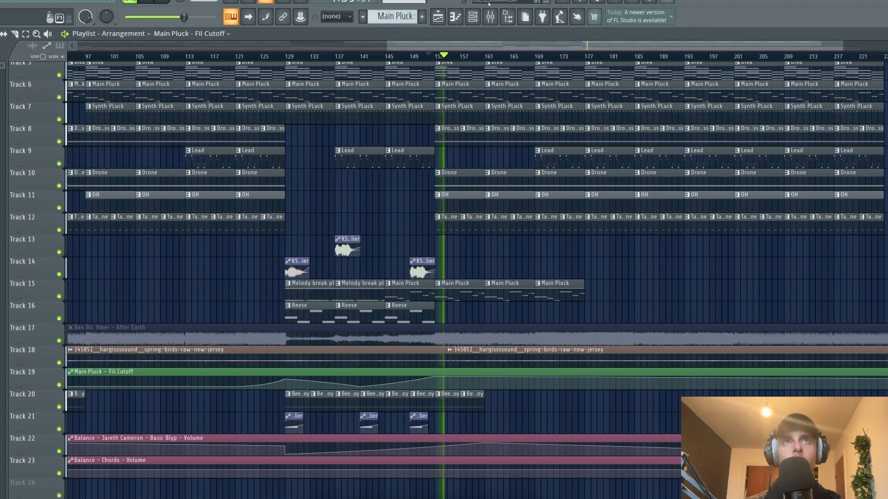
pyautogui.click(490, 17)
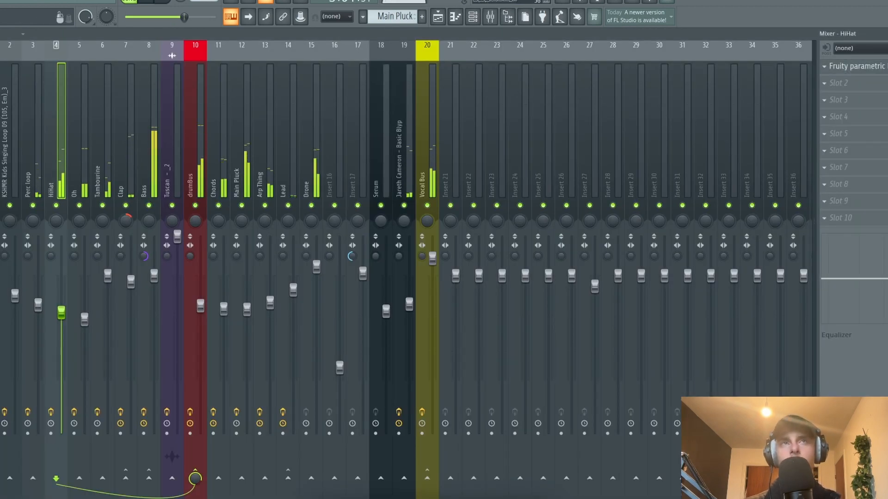
pyautogui.click(885, 34)
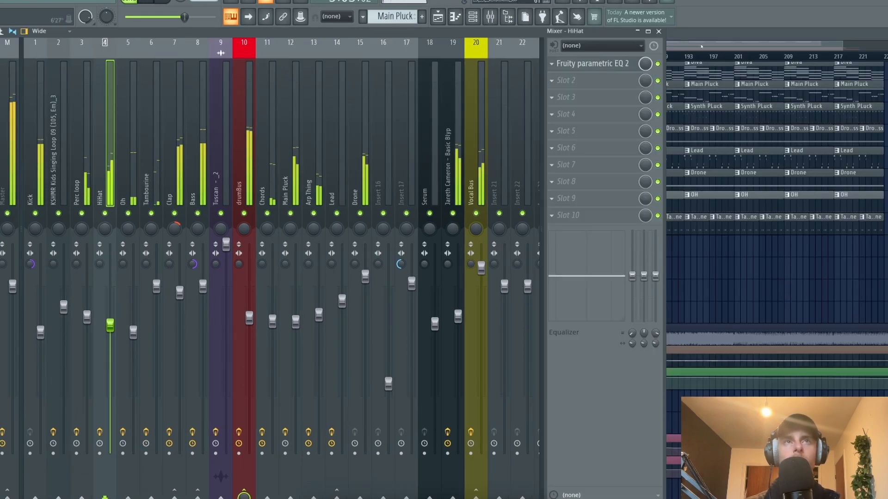
pyautogui.click(660, 32)
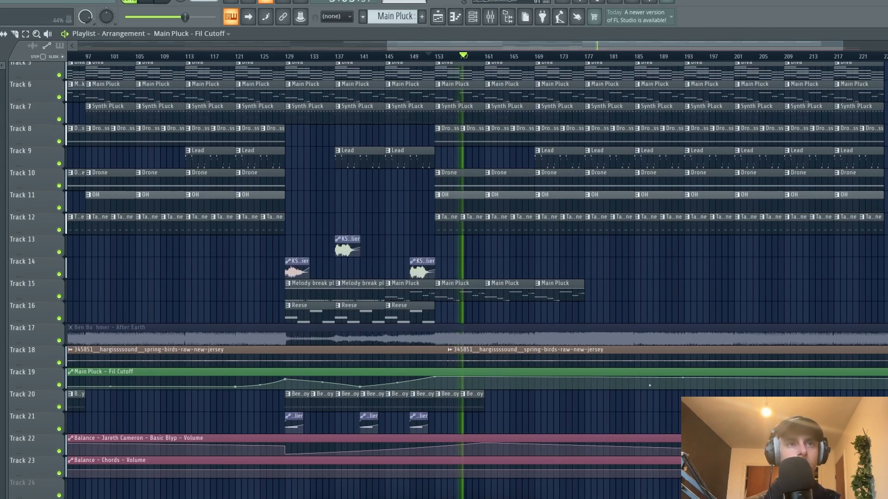
# Add a lowered point at about bar 185 to the Main Pluck filter cutoff automation and bend the curve leading into it.
pyautogui.rightClick(634, 376)
pyautogui.moveTo(634, 377); pyautogui.dragTo(634, 383)
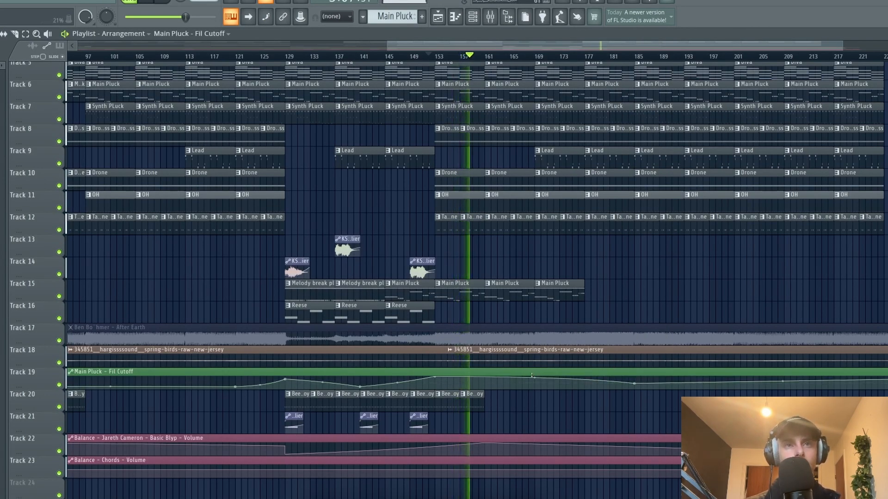
pyautogui.moveTo(532, 375); pyautogui.dragTo(532, 381)
# Bring up the channel rack and filter it to the unsorted channels.
pyautogui.click(438, 17)
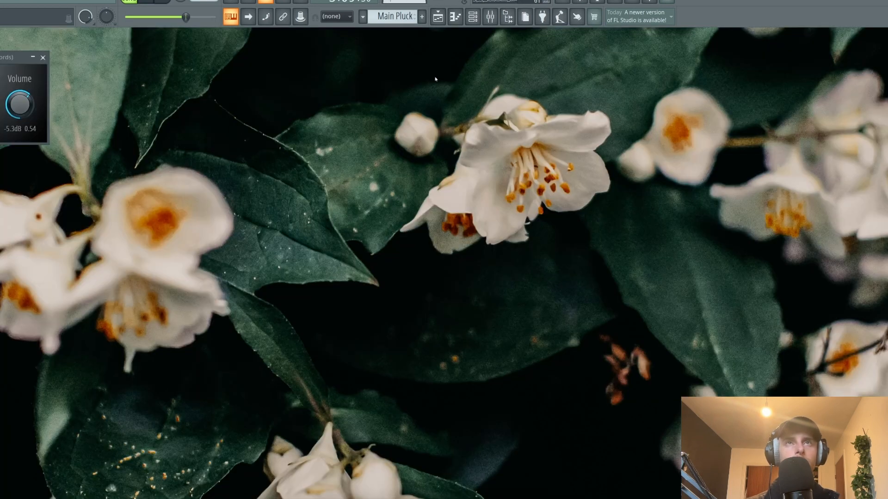
pyautogui.click(477, 16)
pyautogui.click(492, 16)
pyautogui.click(492, 16)
pyautogui.click(457, 17)
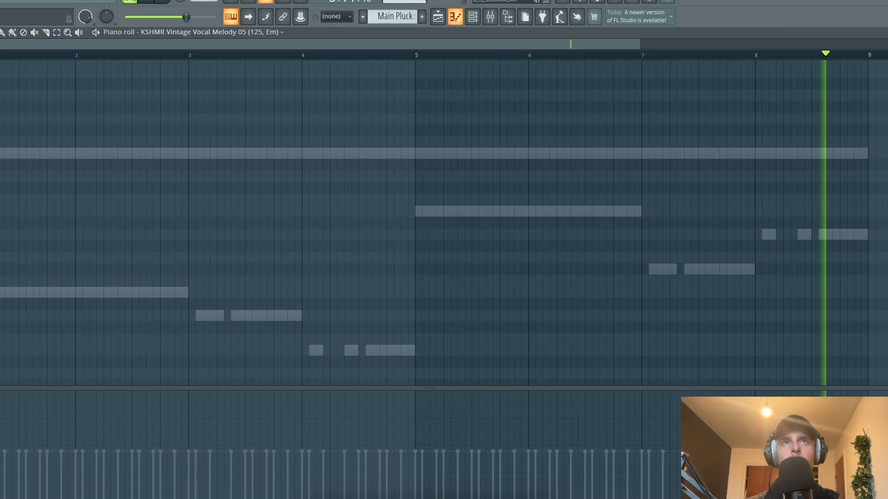
pyautogui.click(457, 17)
pyautogui.click(491, 17)
pyautogui.click(491, 17)
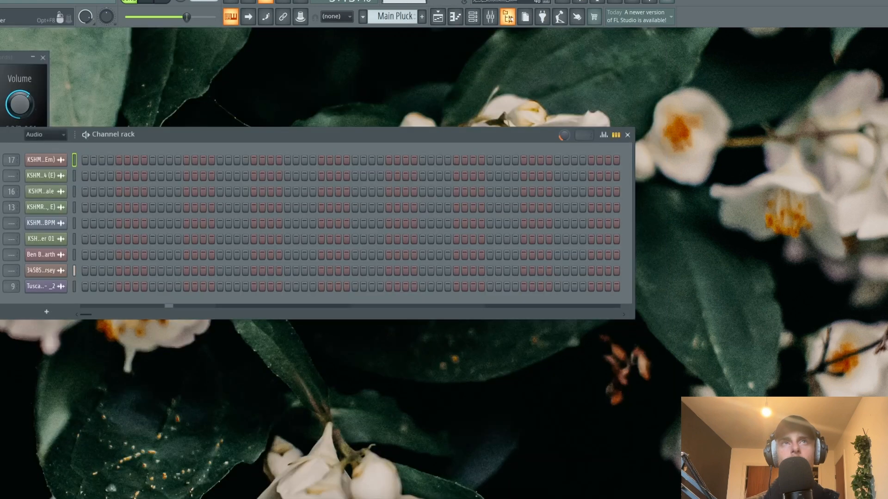
pyautogui.click(508, 17)
pyautogui.click(259, 134)
pyautogui.click(253, 142)
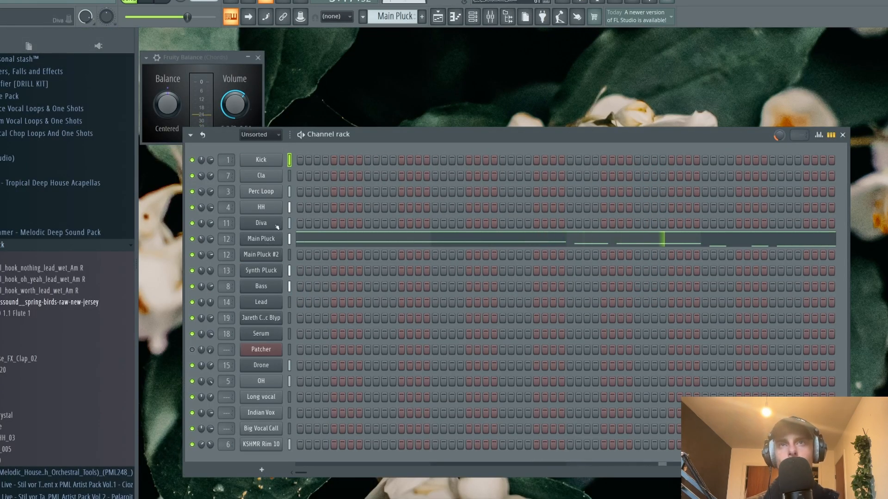
# Inspect the Bass channel's synth settings and preset categories, keeping the current preset, and close its window.
pyautogui.click(277, 285)
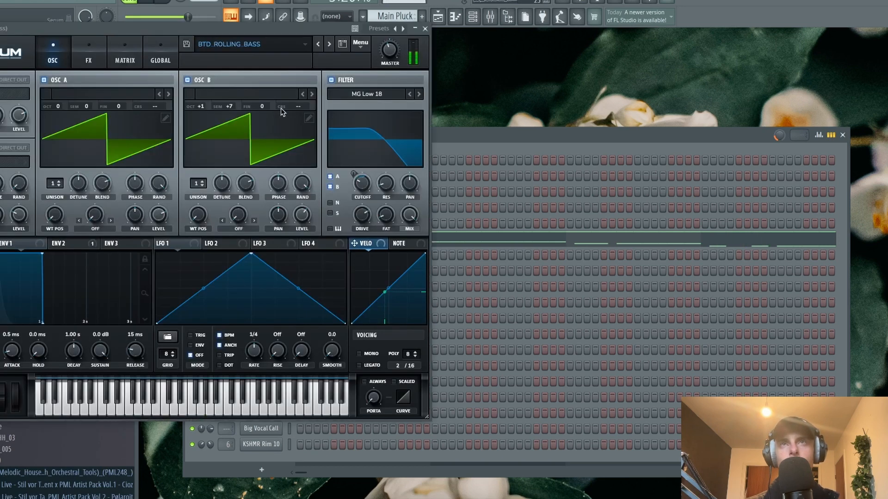
pyautogui.click(236, 59)
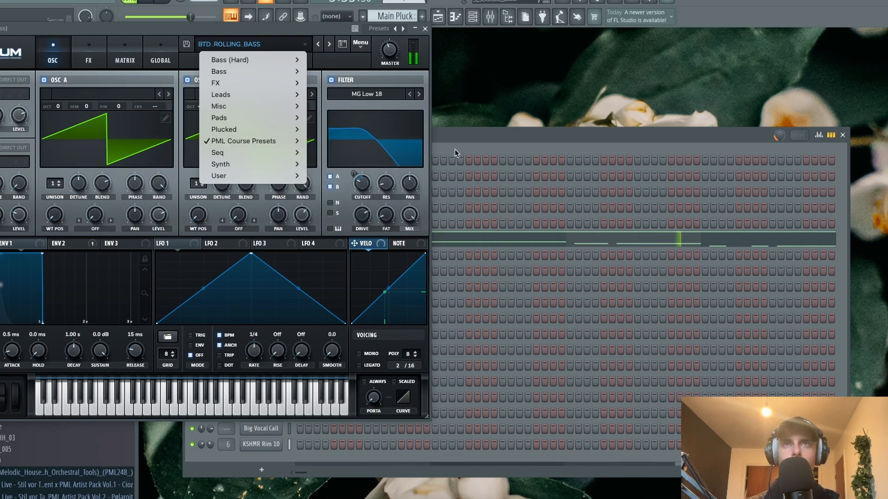
pyautogui.click(463, 136)
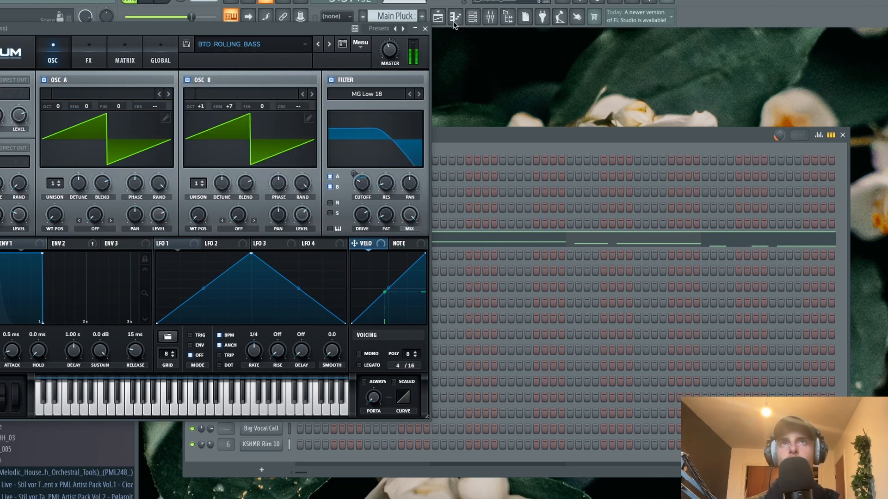
pyautogui.click(425, 29)
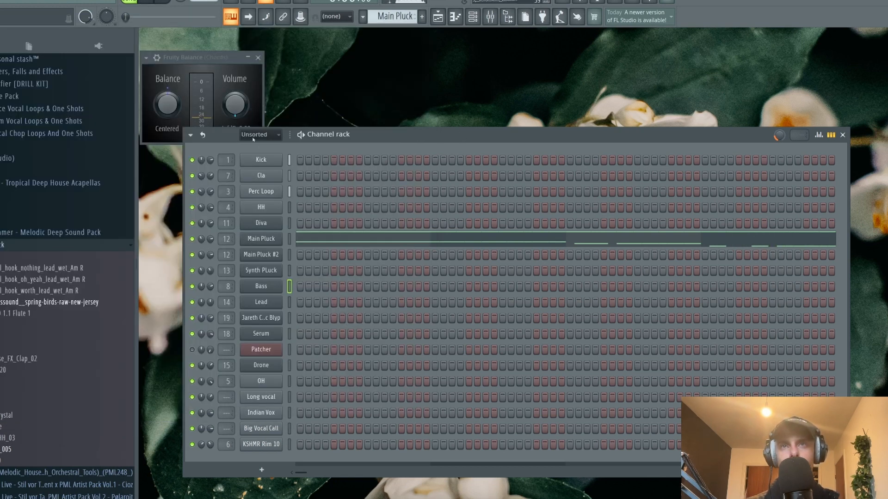
# Select BTD_ROLLING_BASS from the PML Course Presets on the Bass channel's synth and close its window.
pyautogui.click(280, 287)
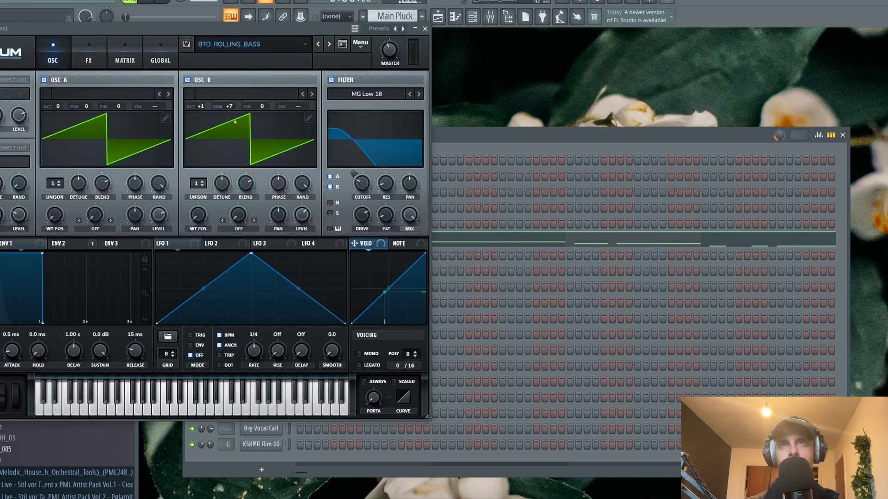
pyautogui.click(232, 50)
pyautogui.moveTo(233, 141)
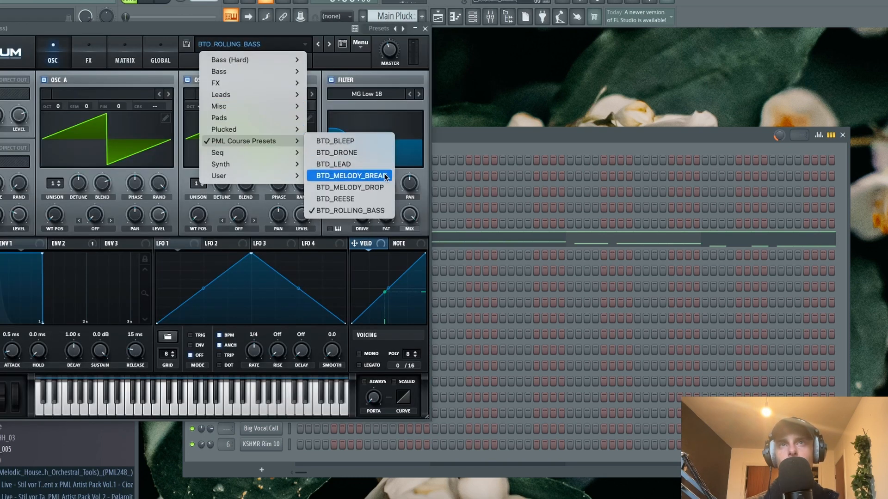
pyautogui.click(376, 211)
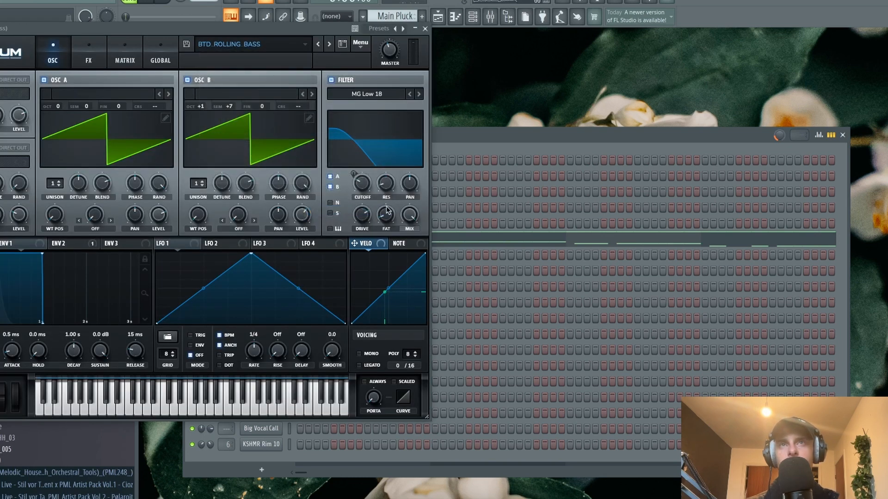
pyautogui.click(425, 29)
# Bring up the playlist and briefly play the start of the second drop at bar 153.
pyautogui.press('F5')
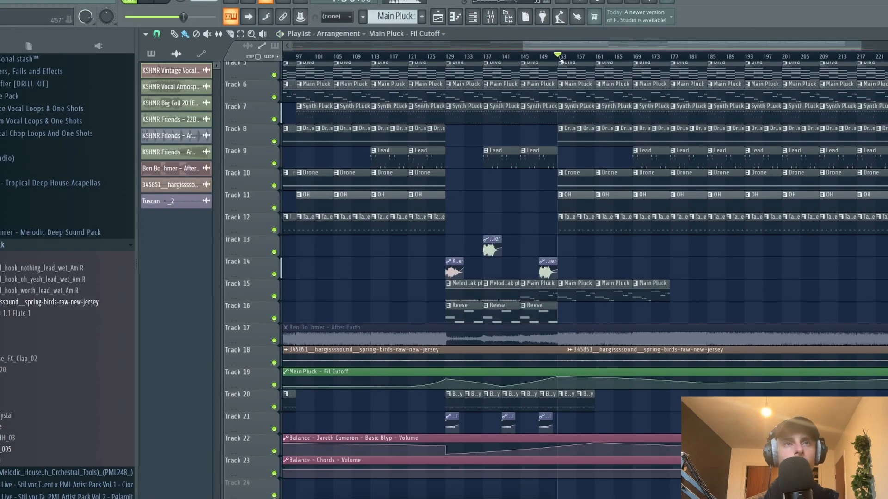
pyautogui.press('space')
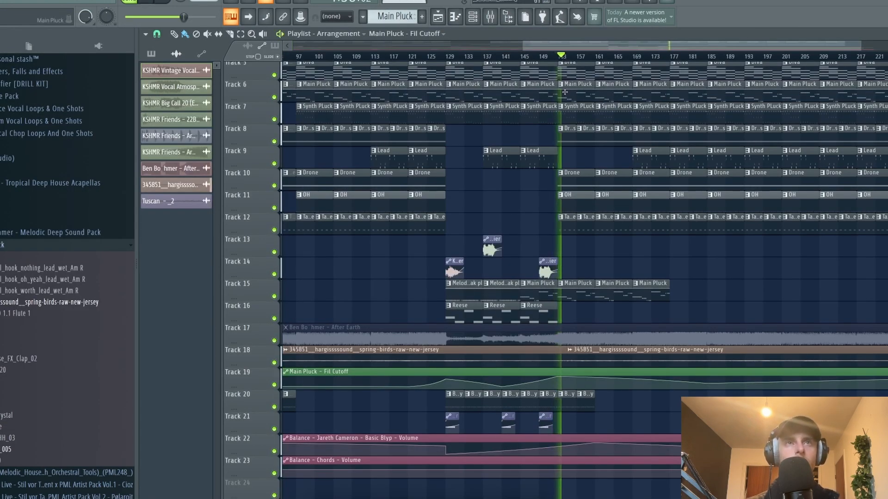
pyautogui.press('space')
# Delete all the second drop's pattern clips from bar 201 onward.
pyautogui.keyDown('ctrl'); pyautogui.rightClick(466, 165); pyautogui.keyUp('ctrl')
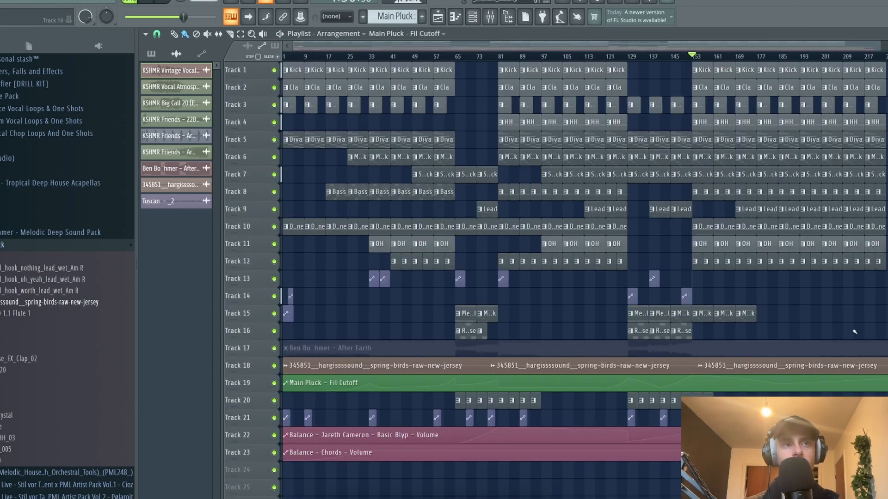
pyautogui.scroll(4, 850, 333)
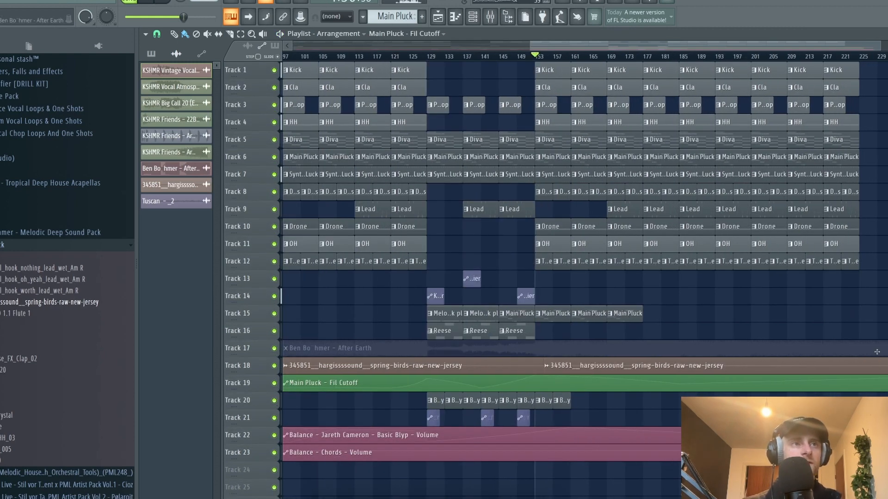
pyautogui.scroll(-2, 782, 263)
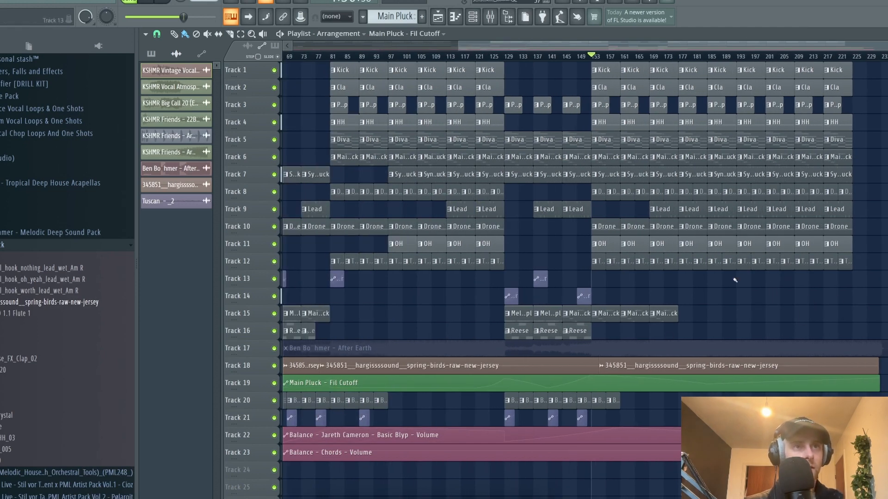
pyautogui.moveTo(768, 59)
pyautogui.mouseDown()
pyautogui.moveTo(685, 57)
pyautogui.moveTo(743, 54)
pyautogui.mouseUp()
pyautogui.moveTo(878, 287)
pyautogui.mouseDown()
pyautogui.moveTo(821, 234)
pyautogui.moveTo(772, 78)
pyautogui.mouseUp()
pyautogui.press('Delete')
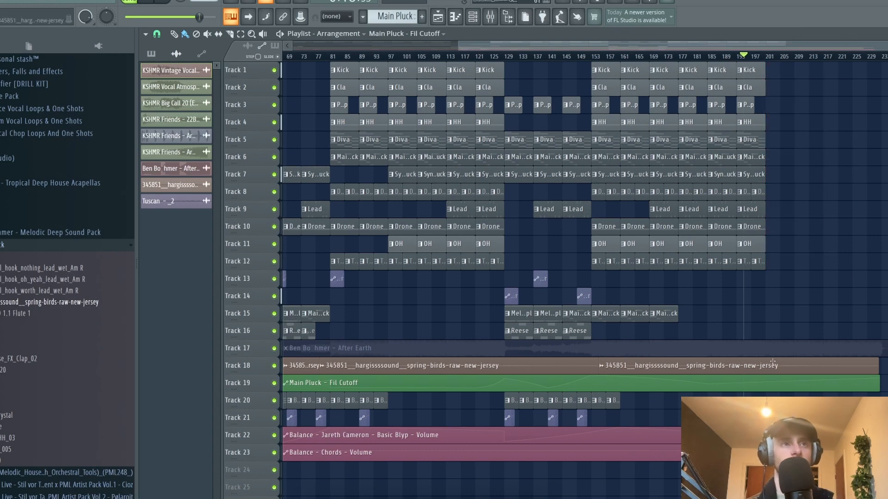
# Cut the reference track and the spring birds audio clip on Tracks 17 and 18 so they end at bar 201.
pyautogui.scroll(-3, 770, 337)
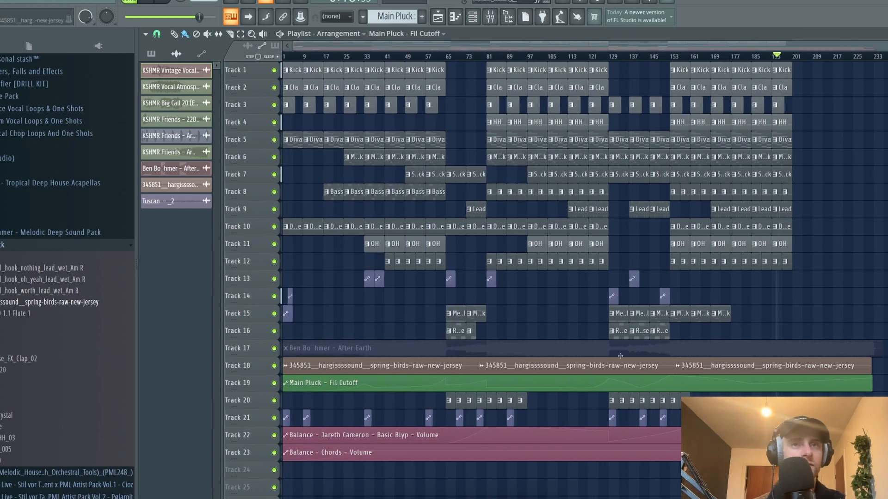
pyautogui.scroll(2, 819, 336)
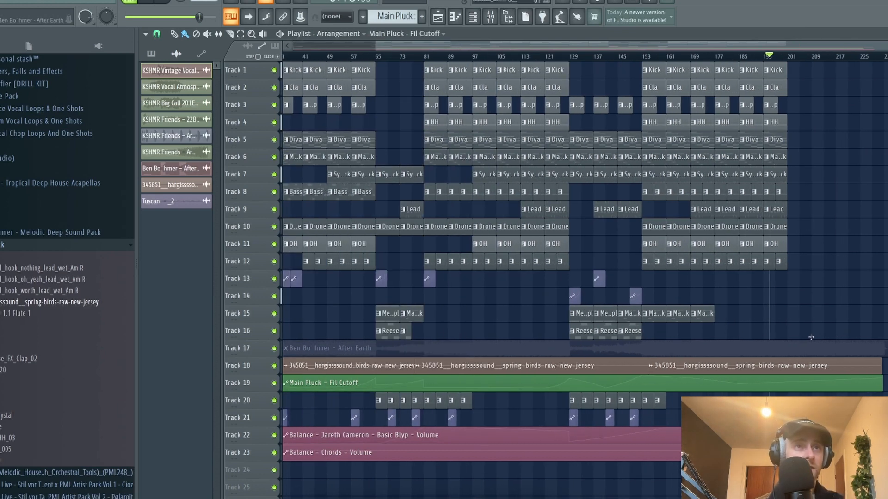
pyautogui.scroll(2, 805, 337)
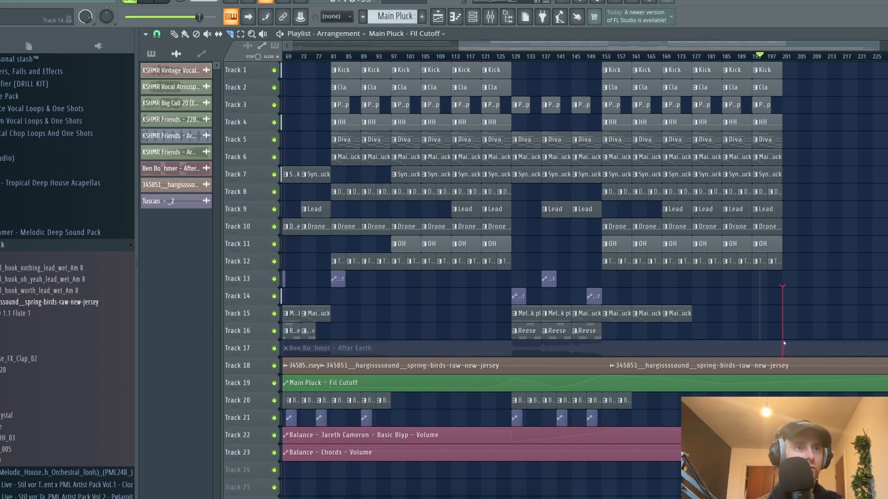
pyautogui.moveTo(784, 343); pyautogui.dragTo(783, 365)
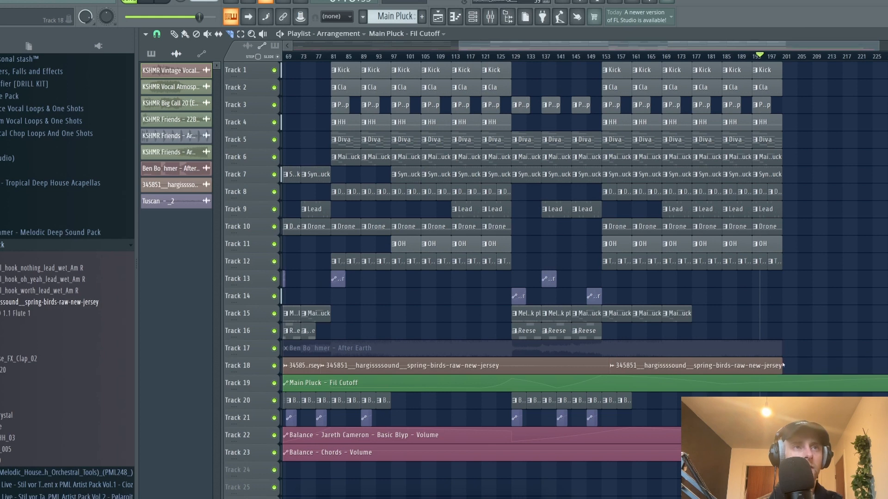
# Delete the OH clips from bar 177 onward and the Lead clips from bar 185 onward.
pyautogui.moveTo(718, 52); pyautogui.dragTo(693, 59)
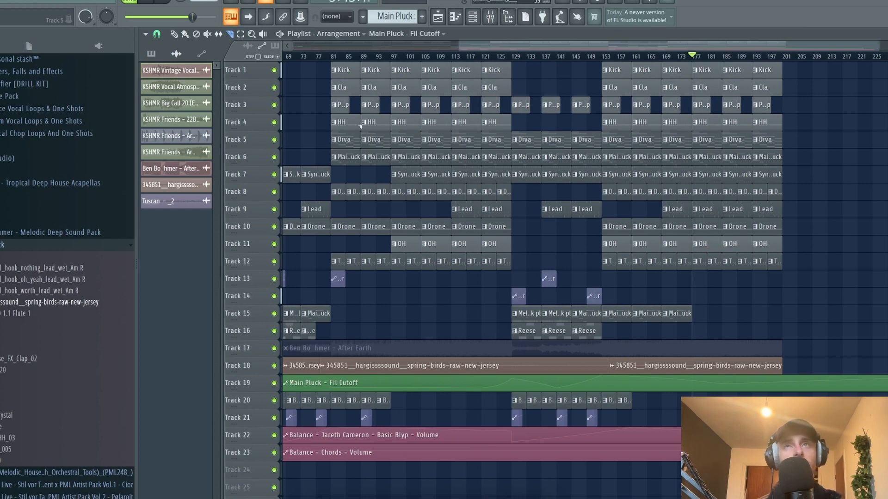
pyautogui.rightClick(701, 244)
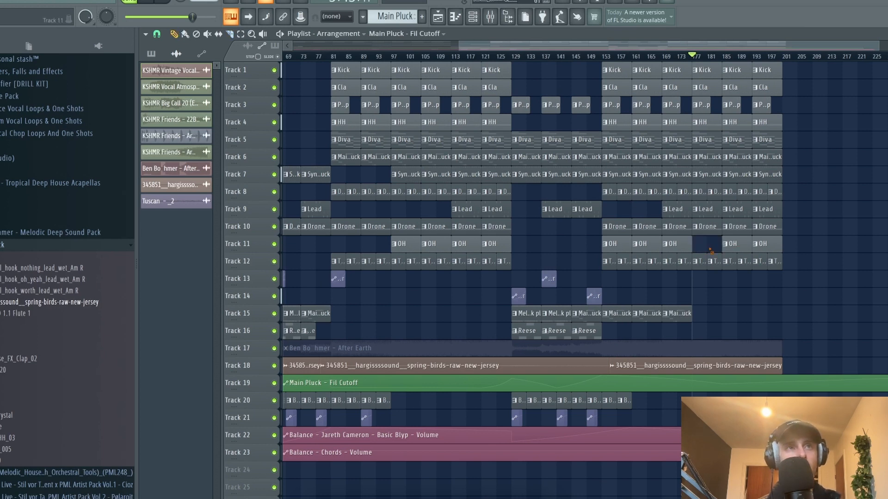
pyautogui.rightClick(730, 244)
pyautogui.rightClick(760, 244)
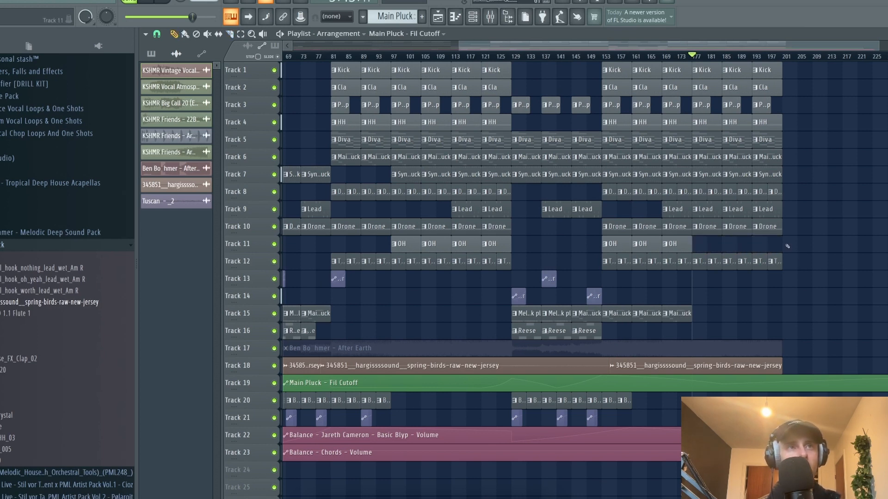
pyautogui.rightClick(725, 212)
pyautogui.rightClick(761, 210)
# Remove the HH and Tambourine clips from bar 177 onward in the second drop.
pyautogui.scroll(5, 768, 197)
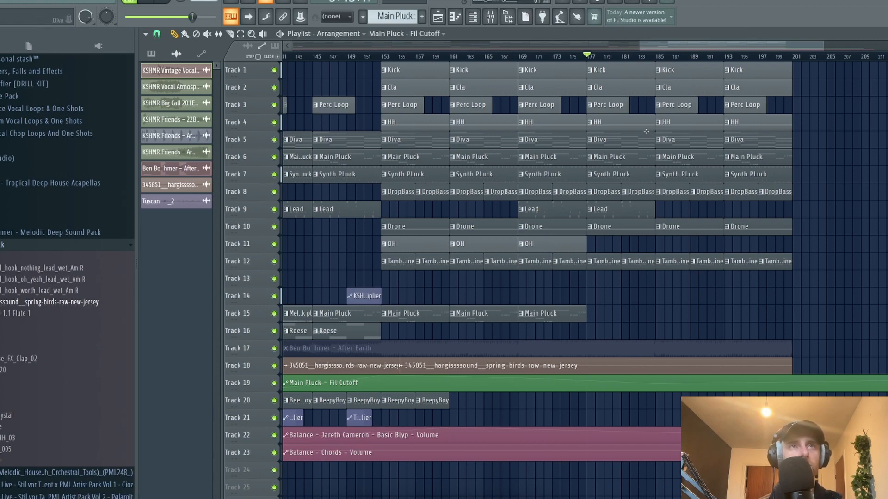
pyautogui.scroll(2, 838, 221)
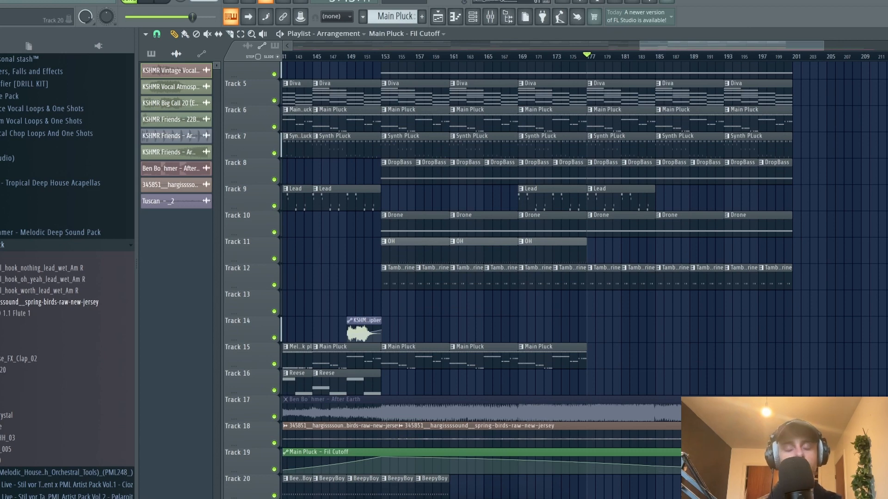
pyautogui.scroll(3, 781, 383)
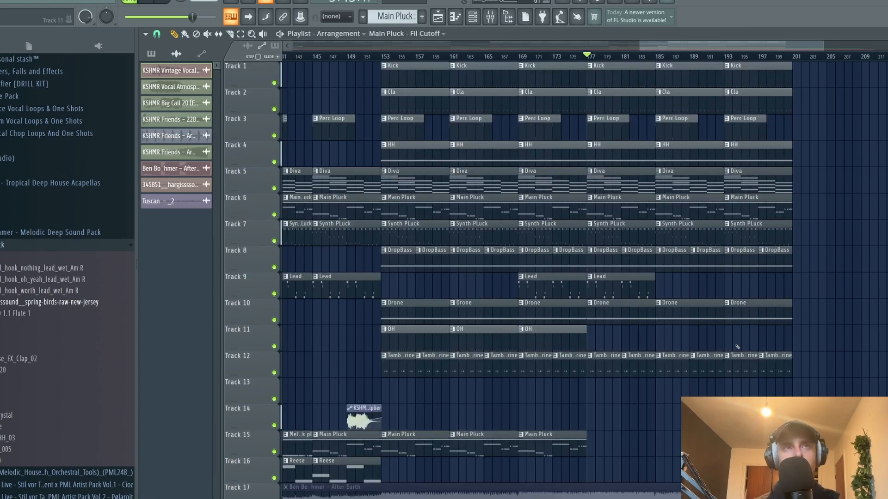
pyautogui.scroll(-1, 620, 139)
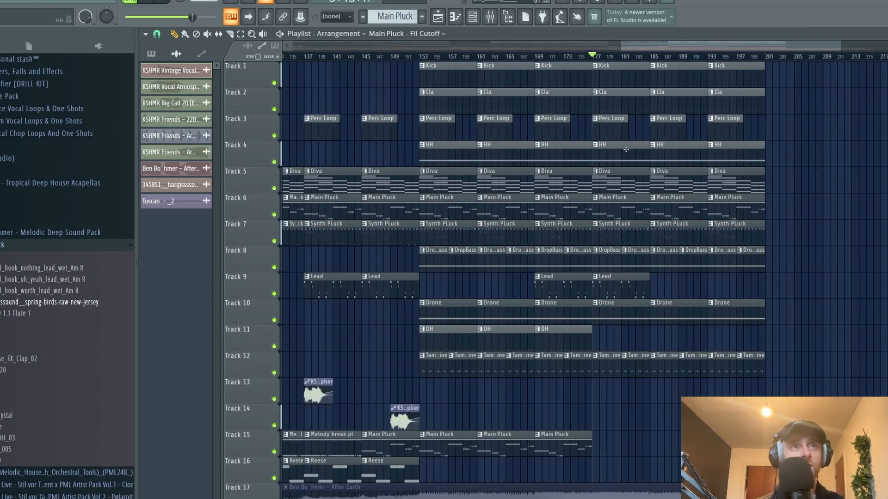
pyautogui.scroll(1, 627, 149)
pyautogui.rightClick(629, 156)
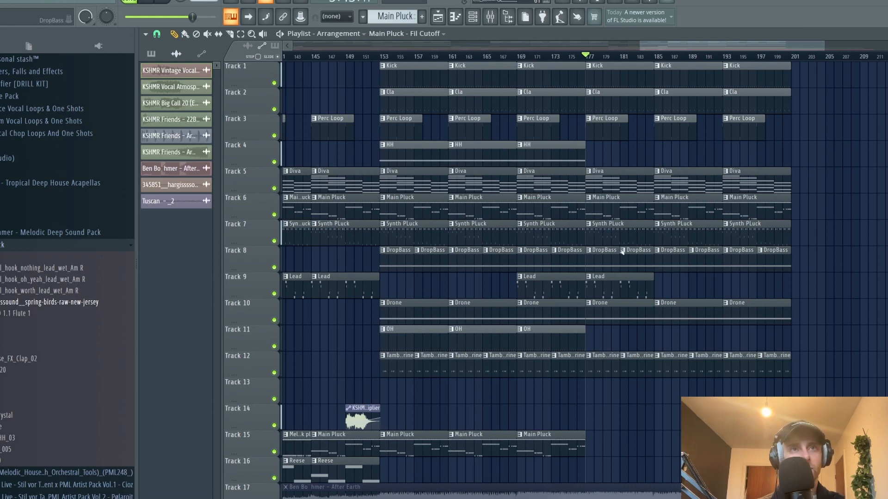
pyautogui.scroll(-3, 597, 351)
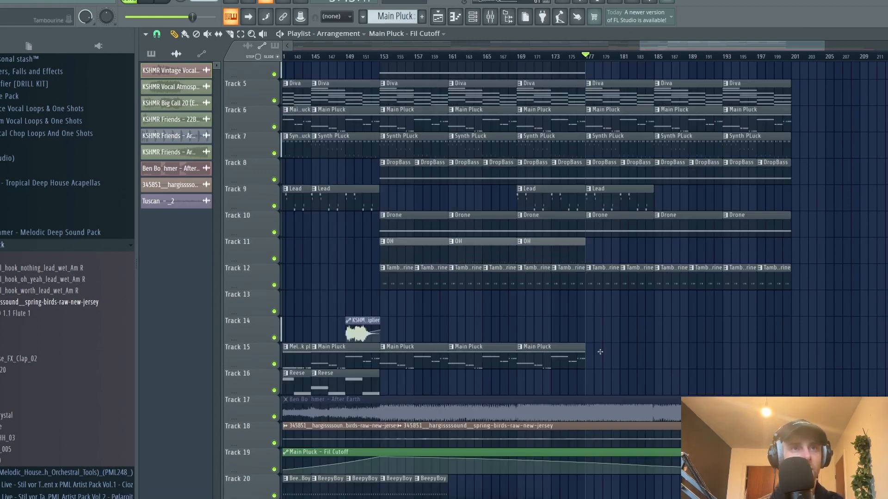
pyautogui.rightClick(642, 273)
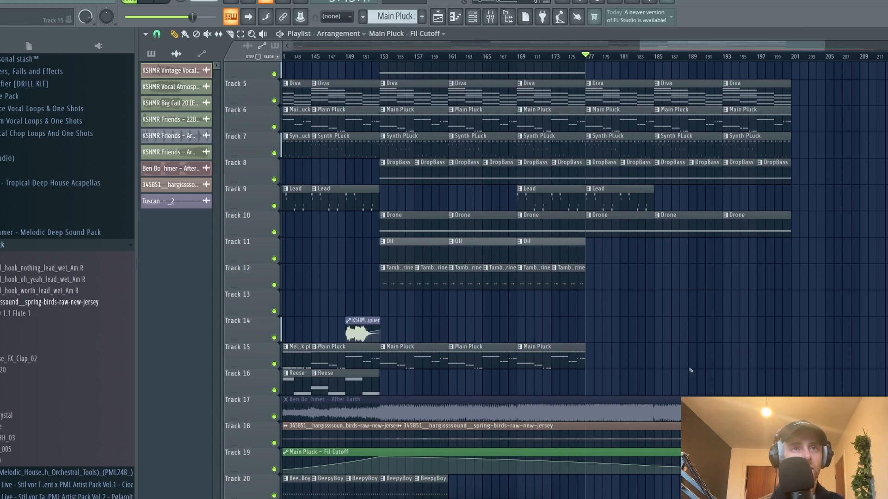
# Duplicate the last Main Pluck clip on Track 15 three times to fill bars 177 to 201, and clear the selection.
pyautogui.scroll(-5, 691, 370)
pyautogui.moveTo(556, 248); pyautogui.dragTo(634, 256)
pyautogui.hotkey('ctrl', 'b')
pyautogui.hotkey('ctrl', 'b')
pyautogui.hotkey('ctrl', 'b')
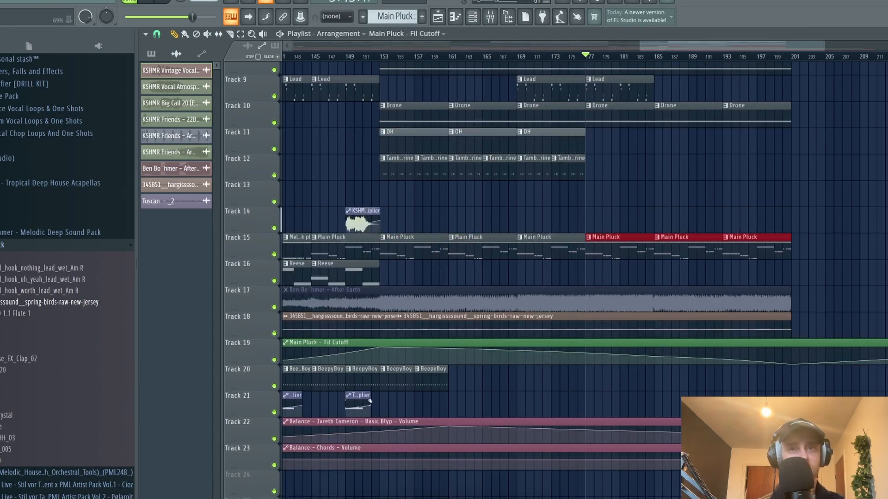
pyautogui.keyDown('ctrl'); pyautogui.click(370, 401); pyautogui.keyUp('ctrl')
pyautogui.keyDown('ctrl'); pyautogui.click(530, 389); pyautogui.keyUp('ctrl')
# Play from bar 177 and delete the two Diva clips on Track 5 from bar 185 onward.
pyautogui.press('space')
pyautogui.scroll(3, 614, 137)
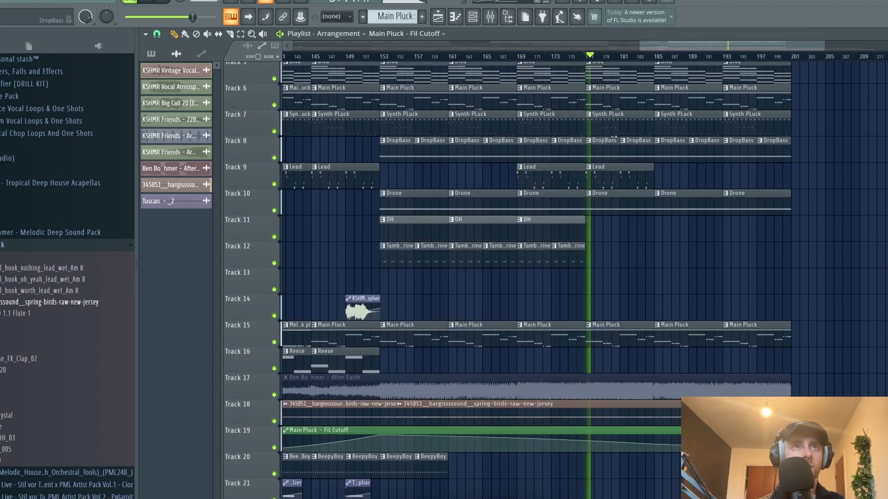
pyautogui.scroll(4, 613, 138)
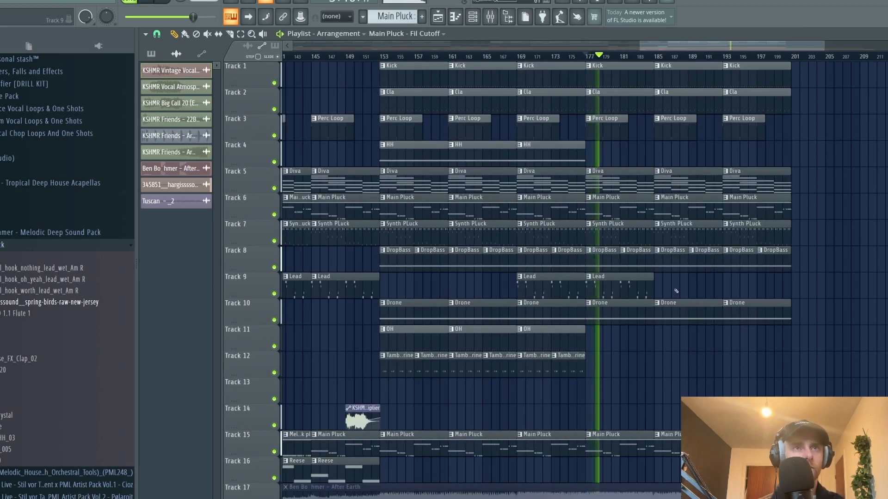
pyautogui.rightClick(674, 175)
pyautogui.rightClick(725, 183)
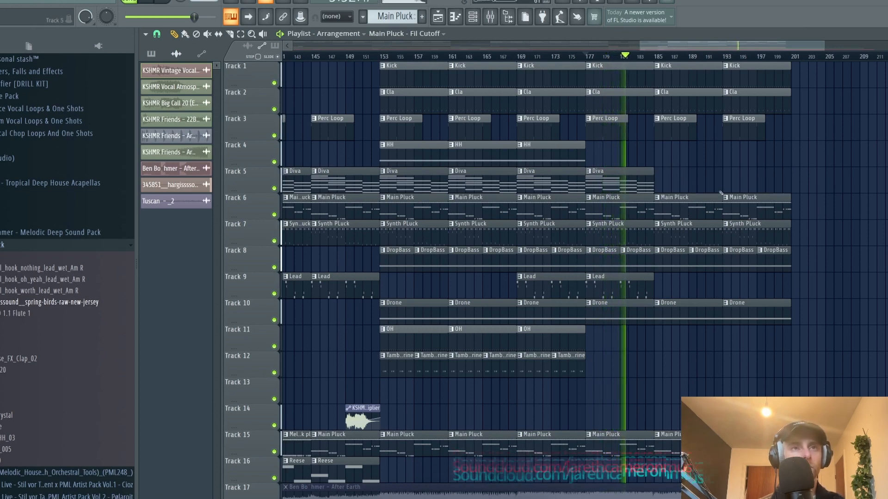
# Trim the Main Pluck filter cutoff automation on Track 19 so it ends at bar 201.
pyautogui.keyDown('ctrl'); pyautogui.rightClick(786, 237); pyautogui.keyUp('ctrl')
pyautogui.keyDown('ctrl'); pyautogui.rightClick(813, 256); pyautogui.keyUp('ctrl')
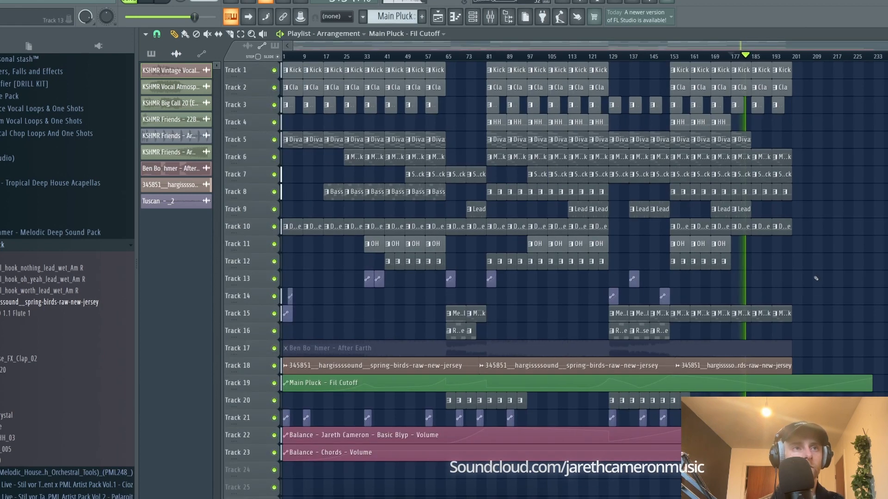
pyautogui.scroll(2, 815, 279)
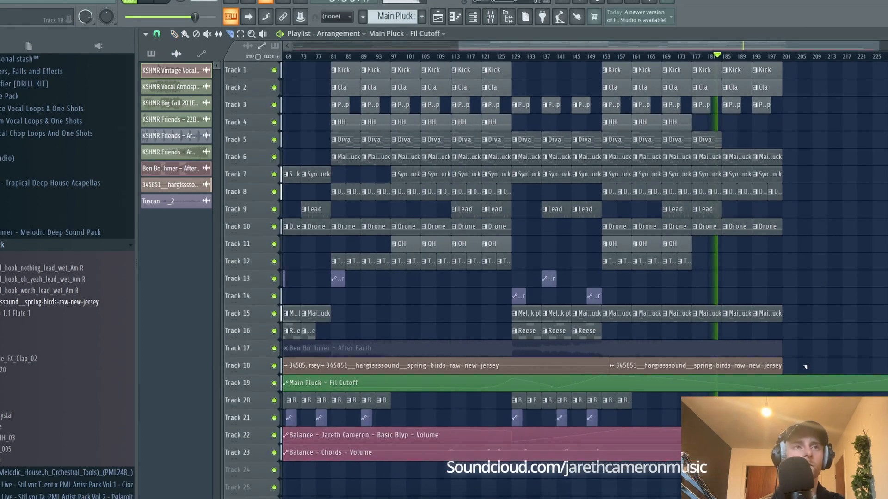
pyautogui.moveTo(783, 371); pyautogui.dragTo(783, 395)
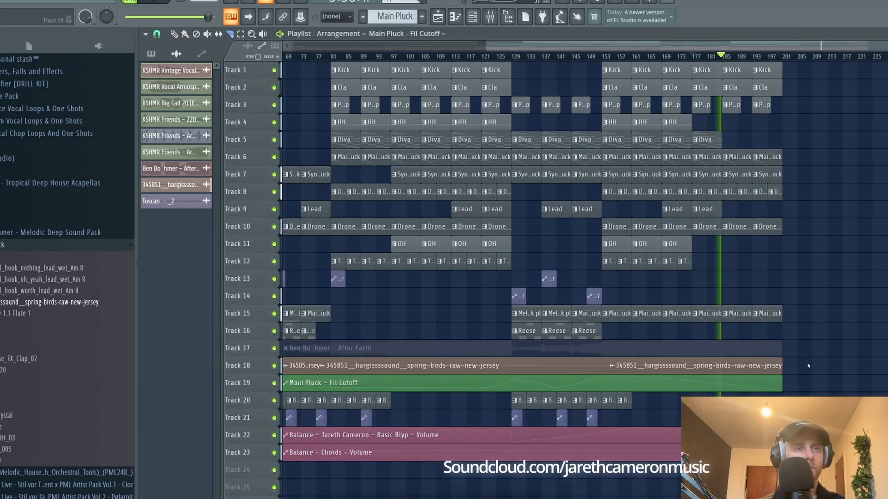
# Replay the outro section from bar 177 and bring up the mixer in place of the playlist.
pyautogui.scroll(1, 809, 366)
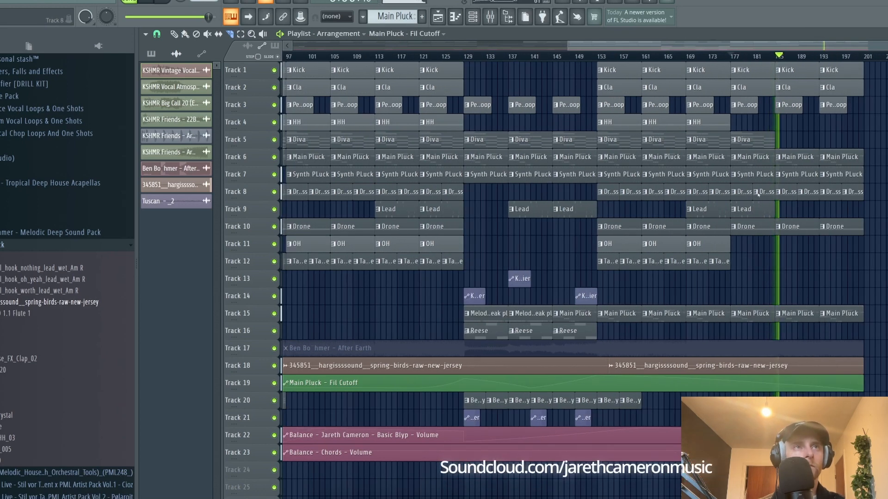
pyautogui.click(729, 55)
pyautogui.press('Escape')
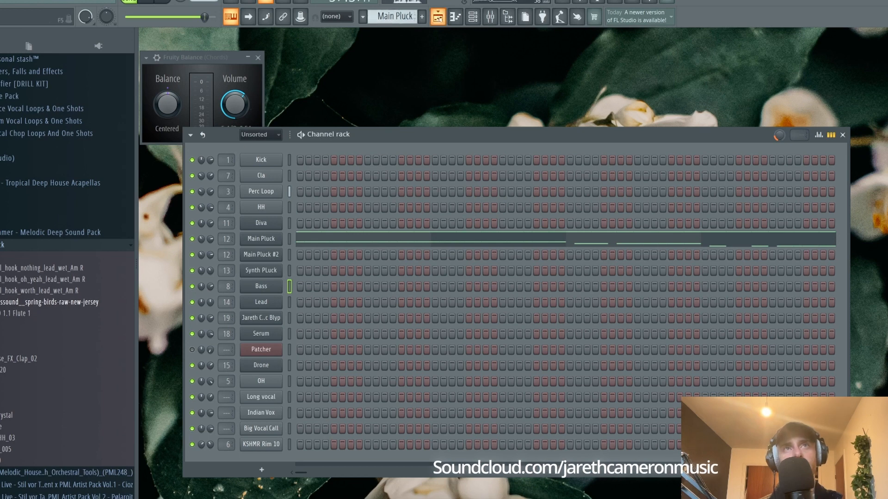
pyautogui.click(472, 18)
pyautogui.click(490, 17)
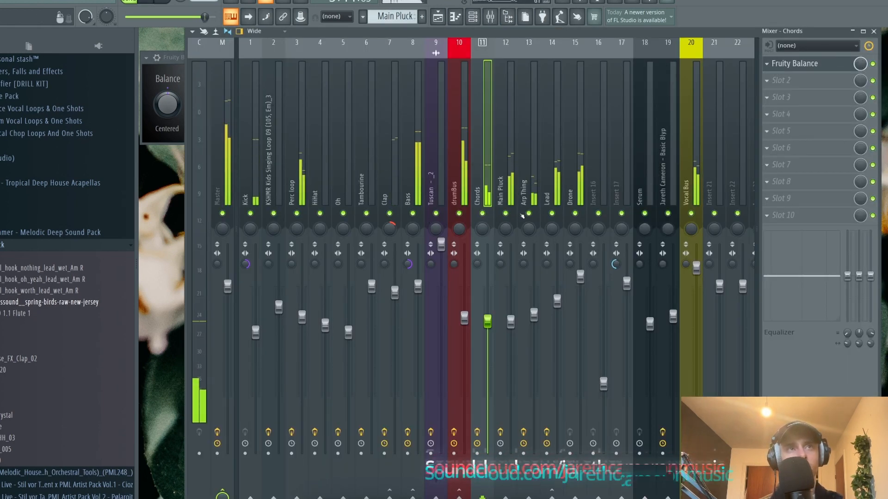
# Add Fruity Balance to the Lead mixer track, create an automation clip for its volume, and return to the playlist.
pyautogui.click(545, 199)
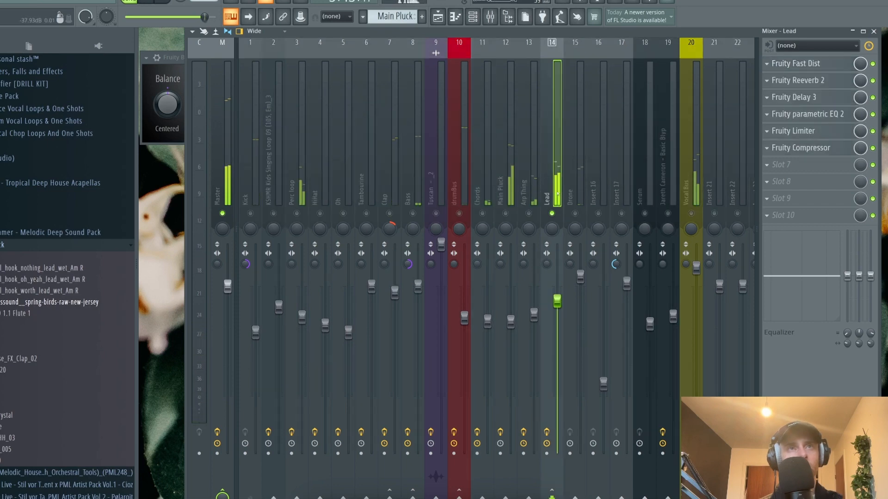
pyautogui.click(789, 168)
pyautogui.moveTo(768, 179)
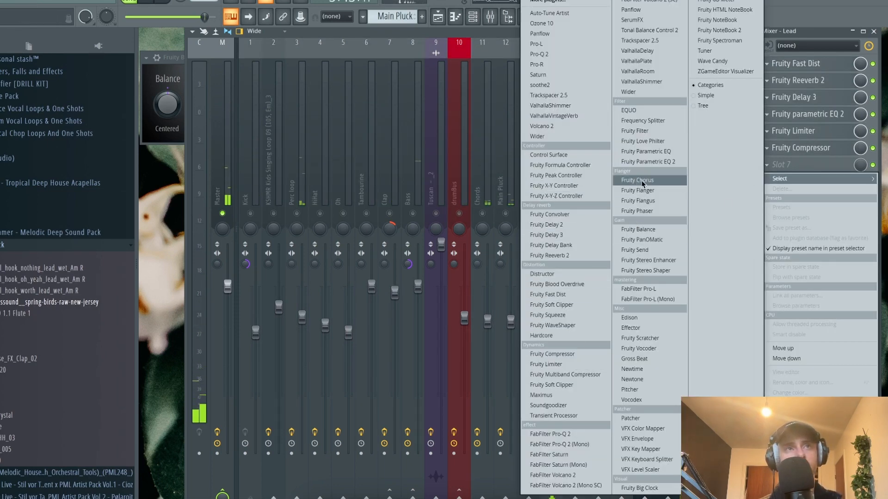
pyautogui.click(648, 228)
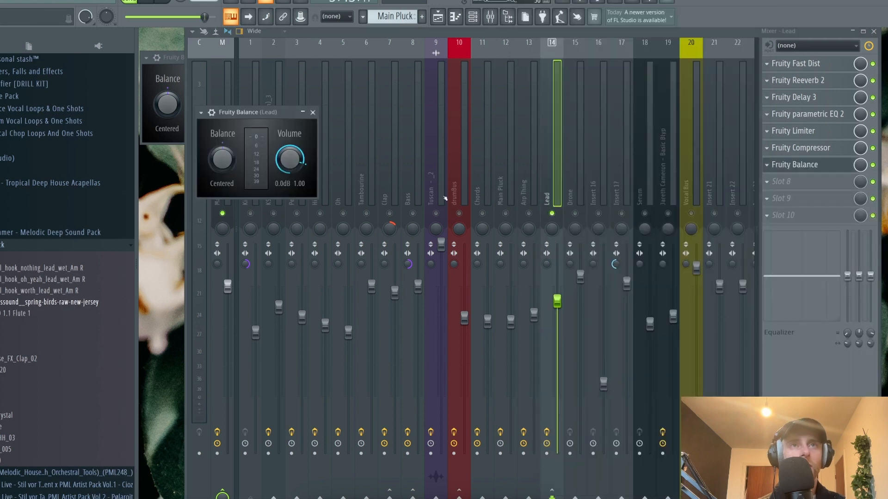
pyautogui.rightClick(296, 159)
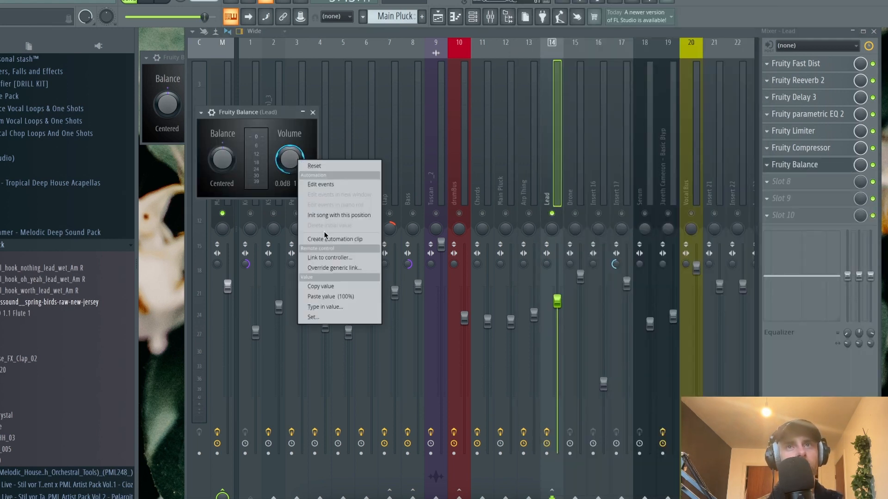
pyautogui.click(326, 239)
pyautogui.click(444, 17)
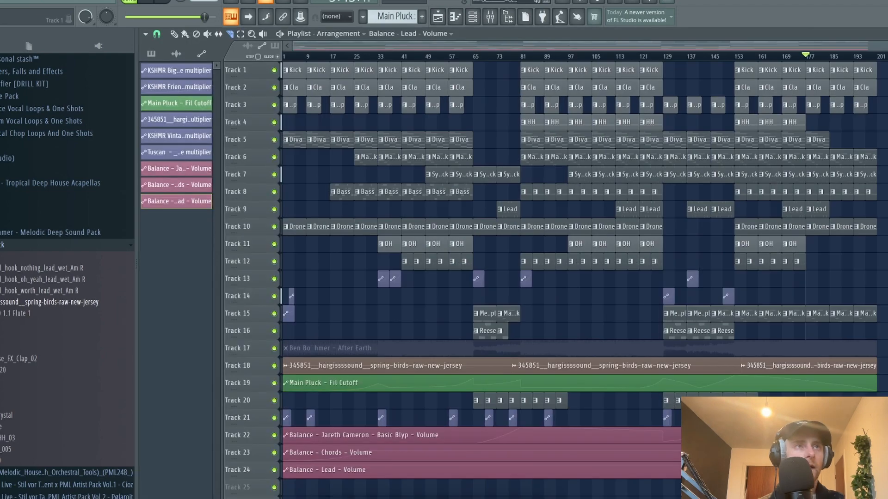
# Add another Lead clip on Track 9 at bar 185, directly after the existing one.
pyautogui.scroll(5, 804, 170)
pyautogui.scroll(4, 786, 170)
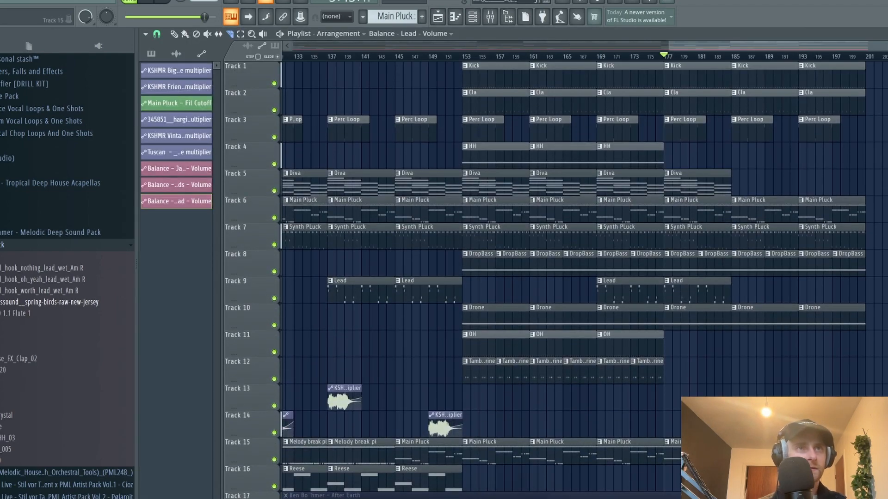
pyautogui.moveTo(726, 281)
pyautogui.mouseDown()
pyautogui.moveTo(715, 298)
pyautogui.moveTo(703, 296)
pyautogui.moveTo(766, 304)
pyautogui.mouseUp()
pyautogui.press('p')
# Shape the Lead volume automation on Track 24 to hold level until bar 177 and fall in a curve to near zero at bar 201.
pyautogui.scroll(-4, 766, 304)
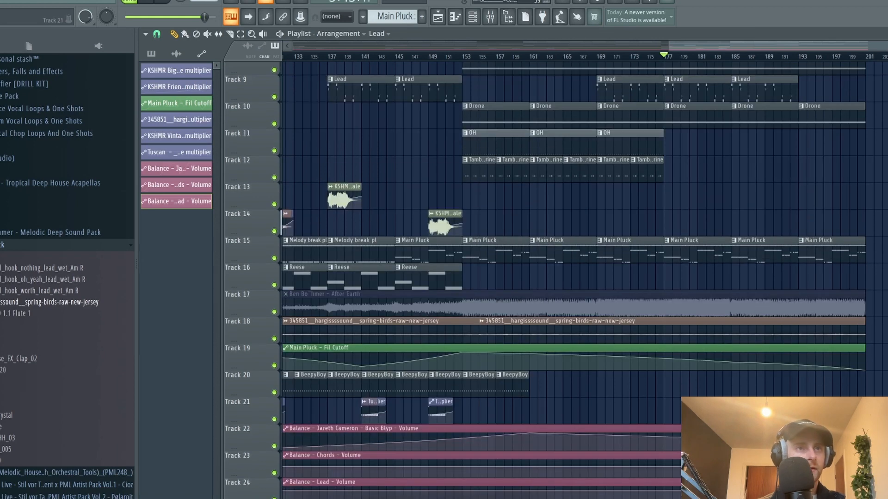
pyautogui.scroll(-2, 574, 278)
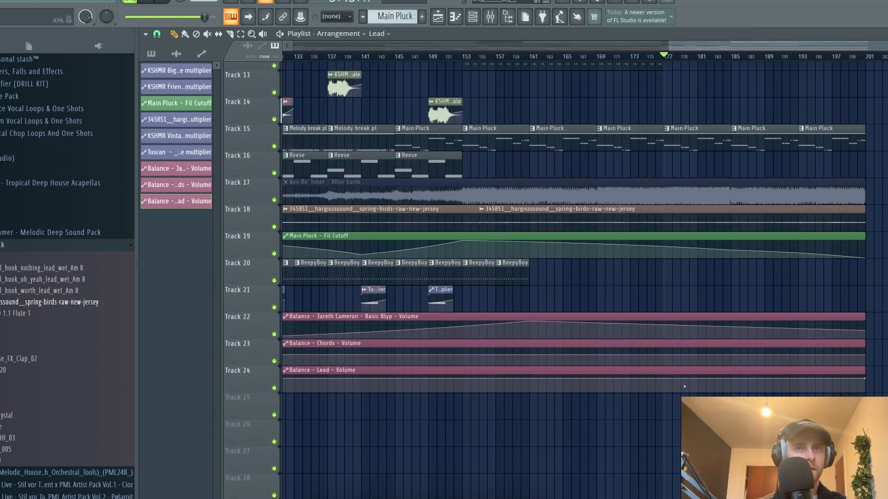
pyautogui.keyDown('ctrl'); pyautogui.scroll(2, 684, 386); pyautogui.keyUp('ctrl')
pyautogui.keyDown('ctrl'); pyautogui.scroll(-5, 661, 384); pyautogui.keyUp('ctrl')
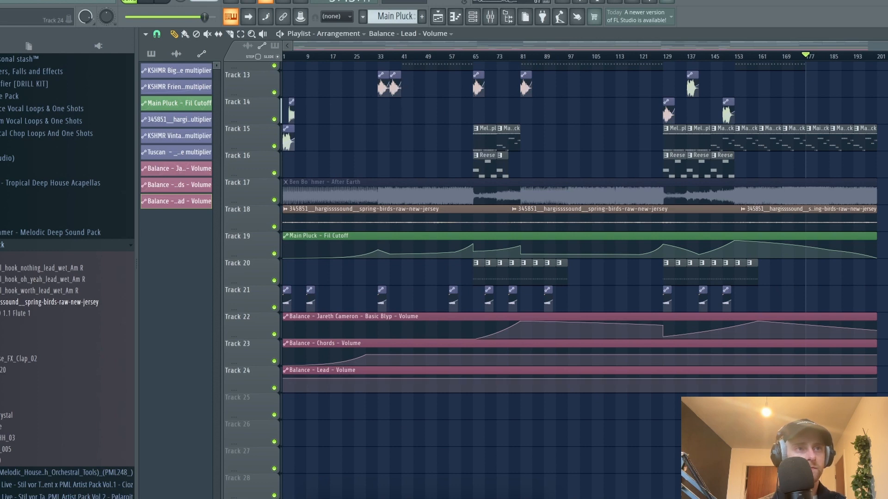
pyautogui.moveTo(876, 379); pyautogui.dragTo(878, 387)
pyautogui.press('space')
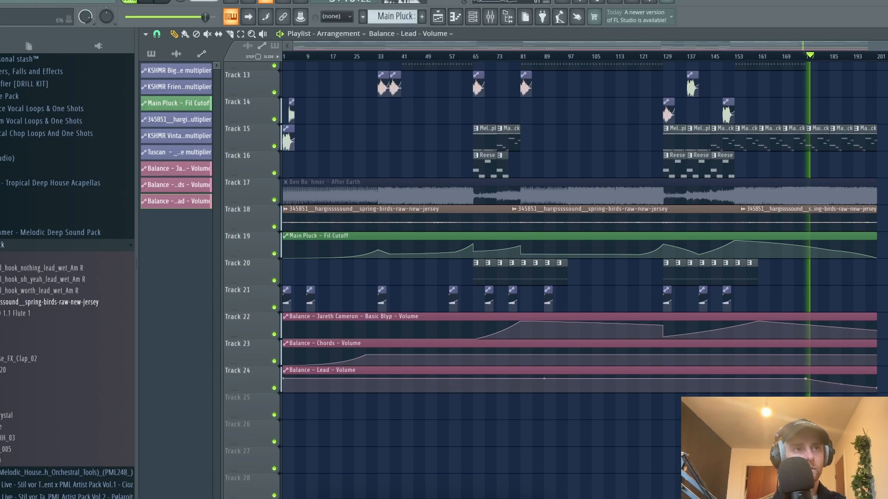
pyautogui.moveTo(877, 388); pyautogui.dragTo(877, 390)
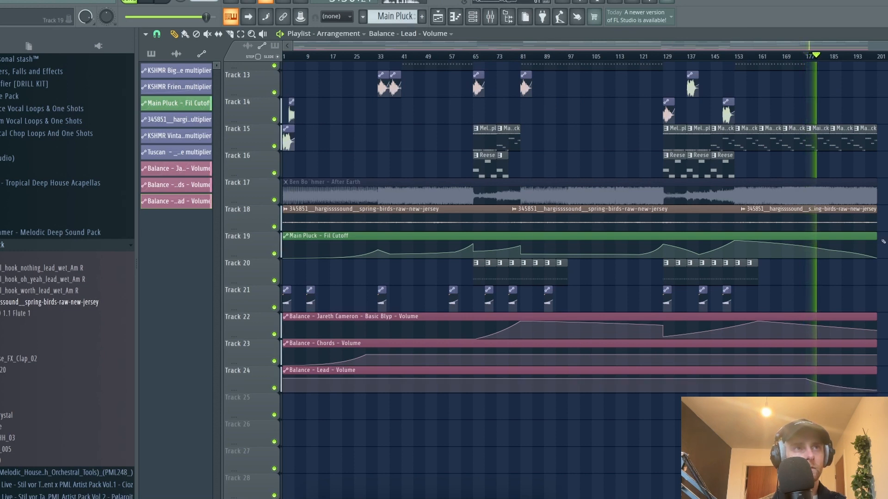
# Check the Lead's Fruity Balance in the mixer during playback, and replay the outro from bar 177 in the playlist.
pyautogui.scroll(5, 740, 76)
pyautogui.press('F5')
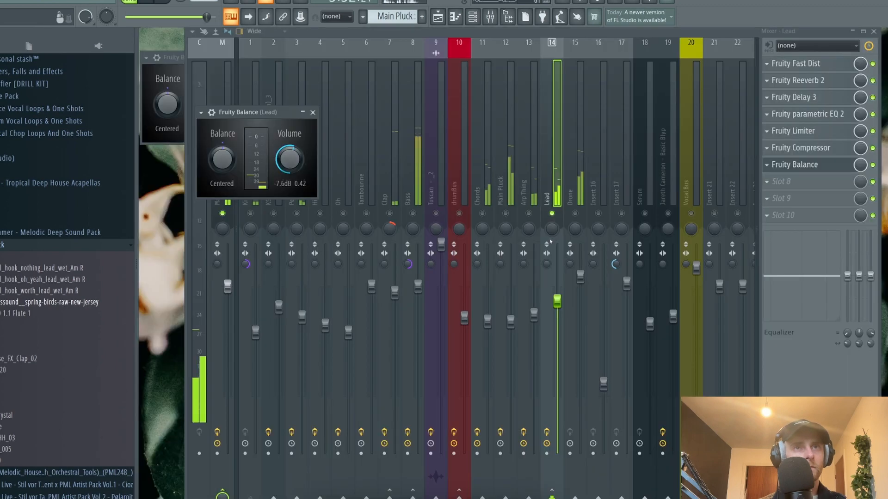
pyautogui.press('F5')
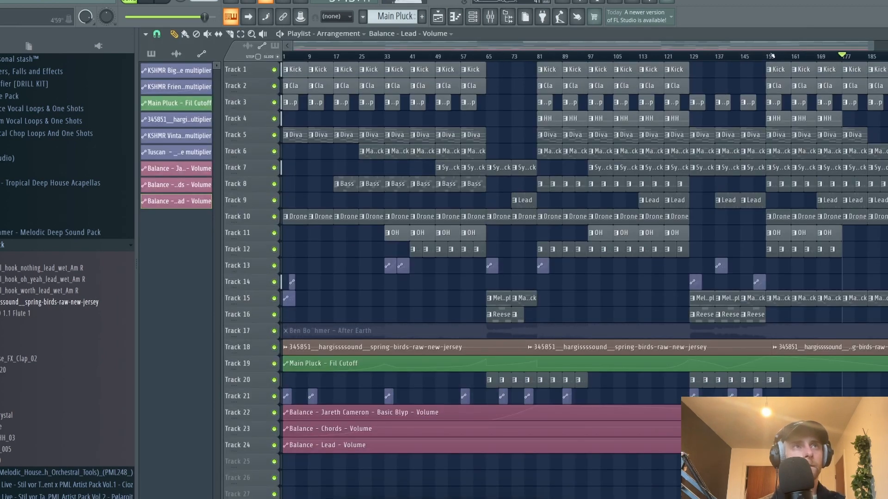
pyautogui.click(770, 56)
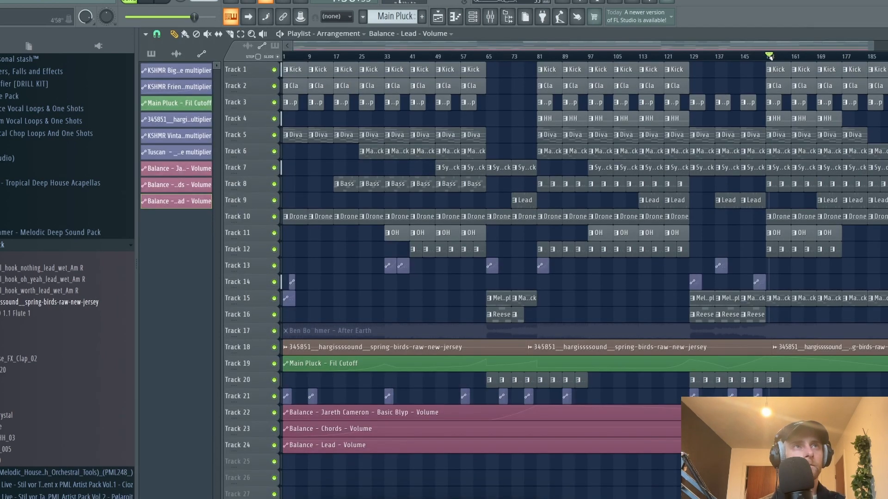
pyautogui.moveTo(769, 56); pyautogui.dragTo(810, 50)
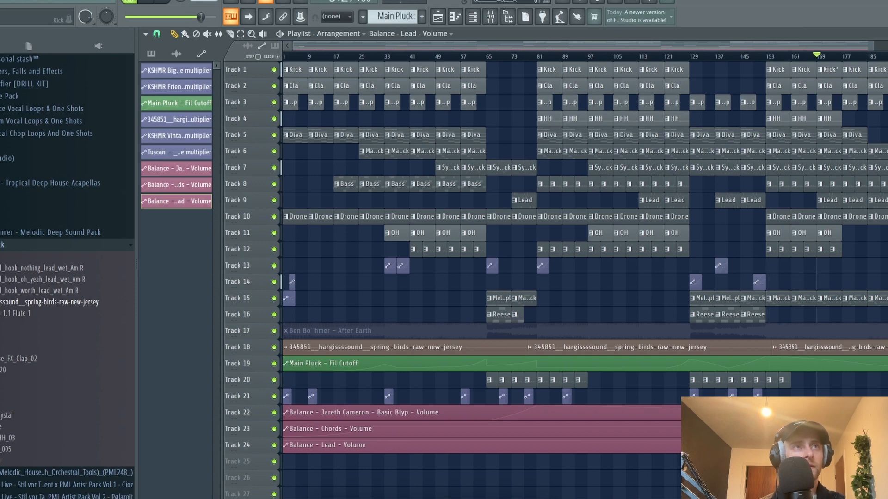
pyautogui.click(843, 58)
pyautogui.scroll(-1, 846, 204)
pyautogui.press('space')
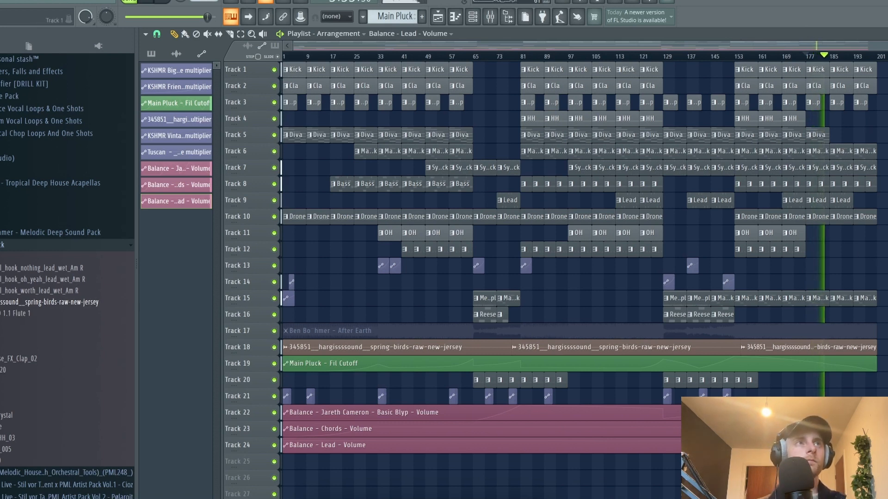
# Reshape the end of the Main Pluck filter cutoff automation on Track 19, lowering the bar 177 point slightly and raising the end point to about 33%.
pyautogui.keyDown('alt'); pyautogui.scroll(3, 853, 252); pyautogui.keyUp('alt')
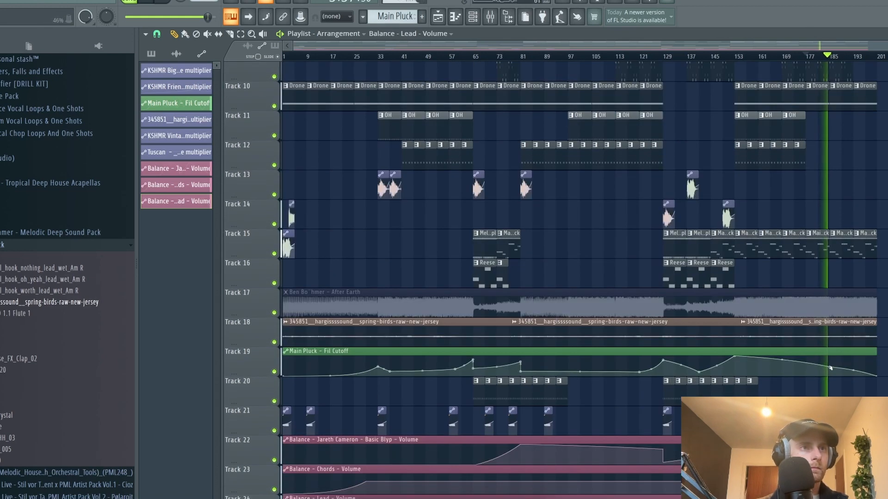
pyautogui.rightClick(851, 366)
pyautogui.click(847, 307)
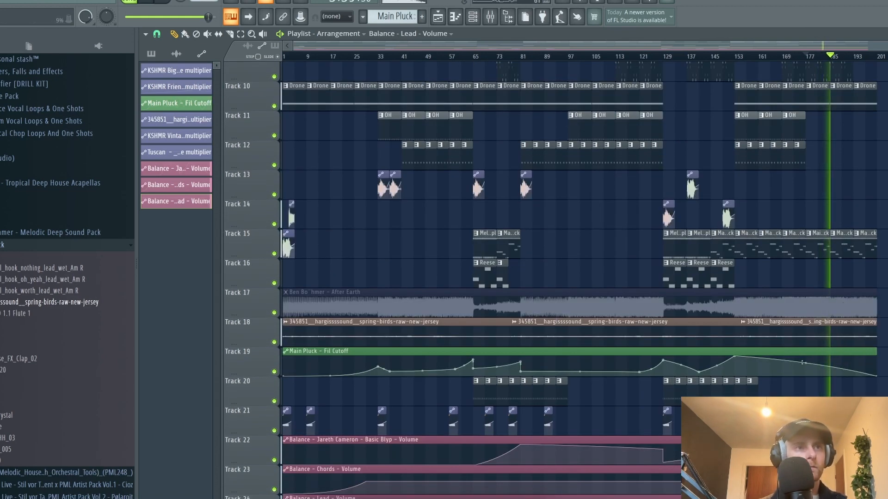
pyautogui.moveTo(805, 363); pyautogui.dragTo(805, 366)
pyautogui.click(879, 378)
pyautogui.hotkey('ctrl', 'z')
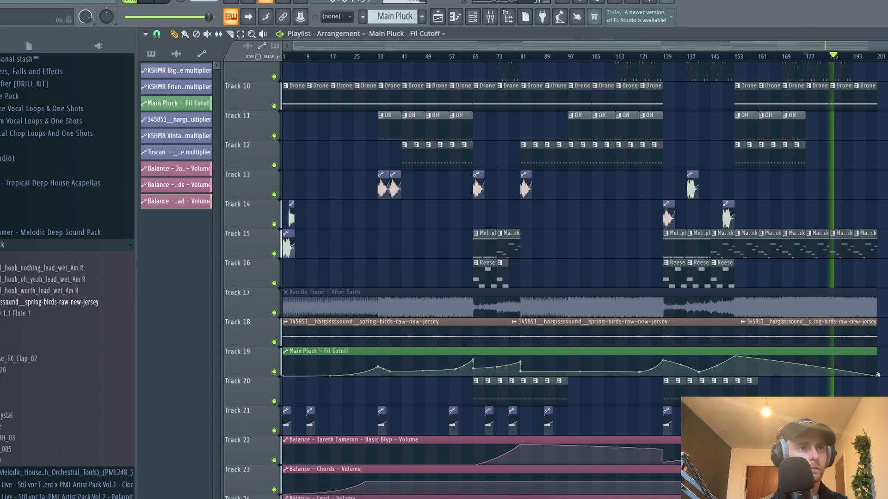
pyautogui.moveTo(876, 376); pyautogui.dragTo(878, 371)
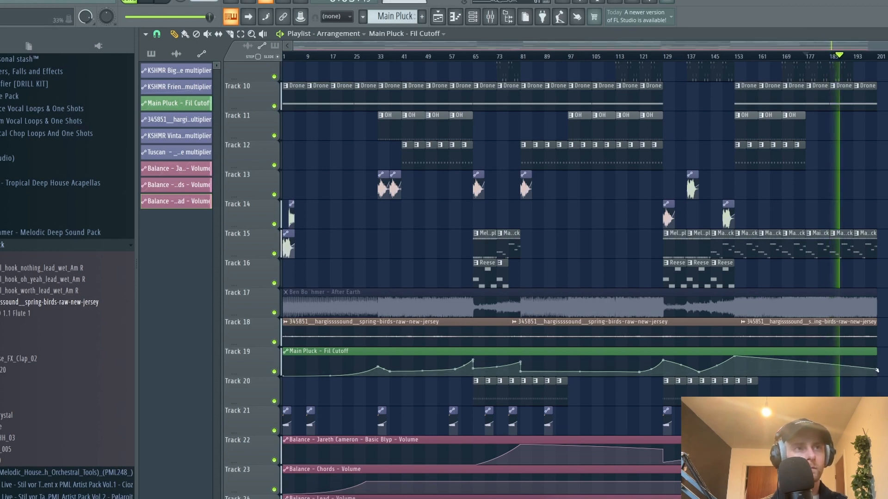
# Review the outro's clips and automation across all tracks up to bar 201 during playback.
pyautogui.scroll(2, 885, 334)
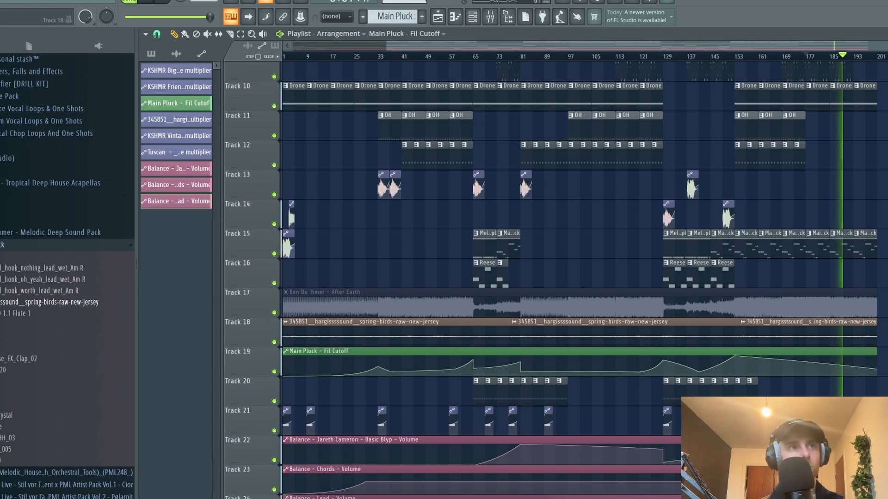
pyautogui.scroll(5, 282, 402)
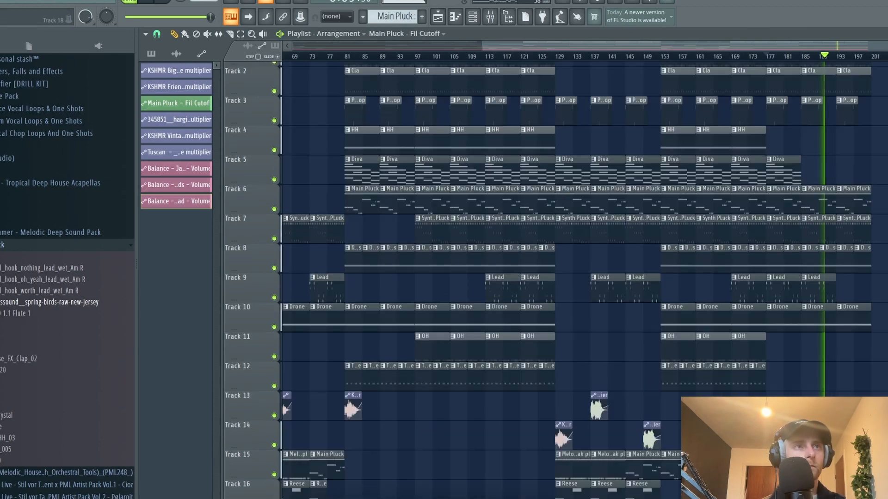
pyautogui.scroll(-4, 282, 403)
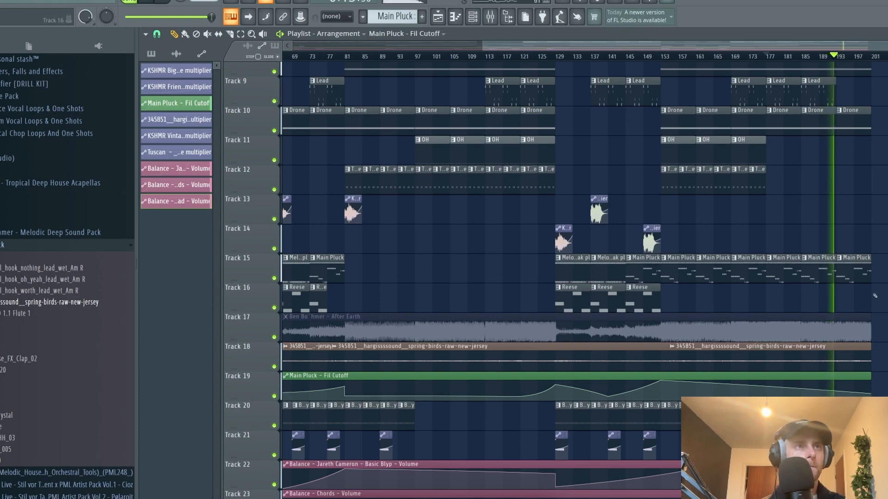
pyautogui.scroll(-2, 875, 296)
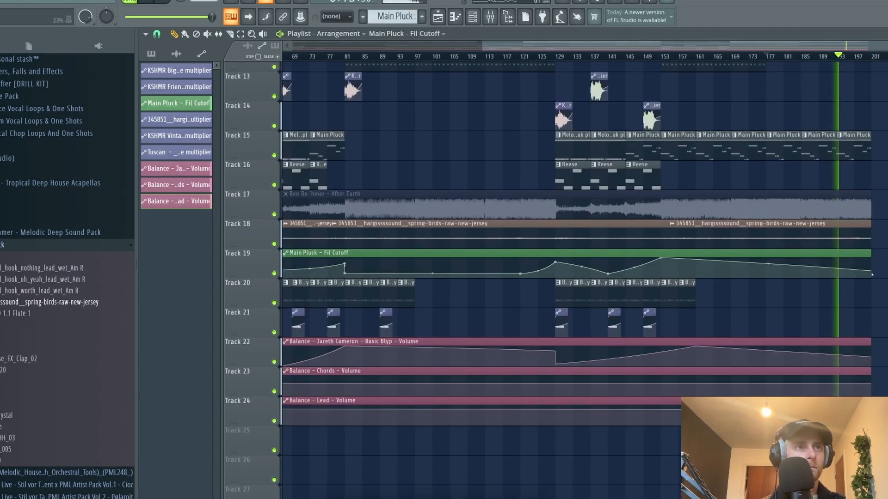
pyautogui.scroll(4, 886, 294)
pyautogui.scroll(-1, 886, 293)
pyautogui.scroll(3, 886, 294)
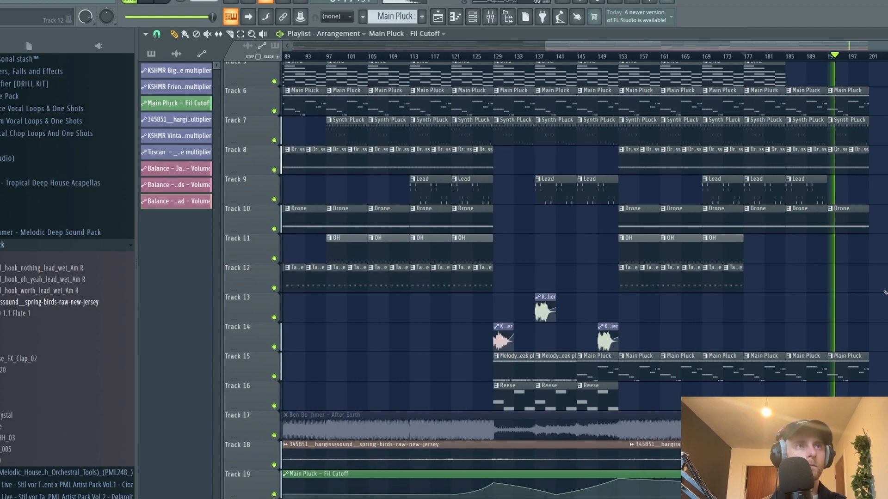
pyautogui.scroll(-5, 885, 291)
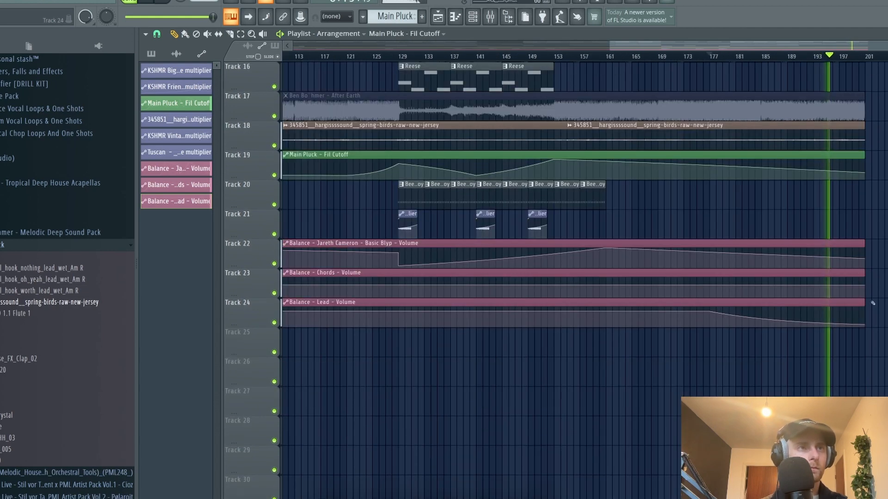
pyautogui.scroll(2, 885, 292)
pyautogui.scroll(-2, 885, 291)
# Extend the spring birds ambience on Track 18 past bar 201 to about bar 205, delete the surplus copy, and stop playback.
pyautogui.scroll(-1, 885, 291)
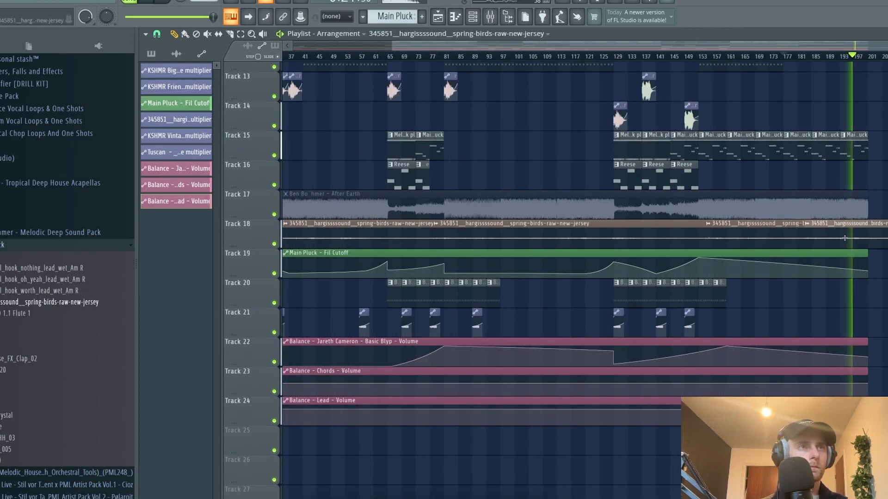
pyautogui.scroll(3, 825, 278)
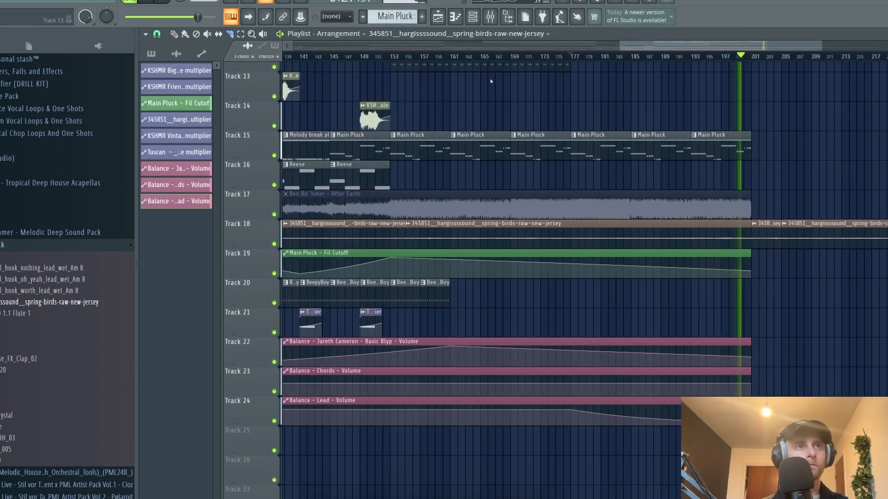
pyautogui.rightClick(827, 233)
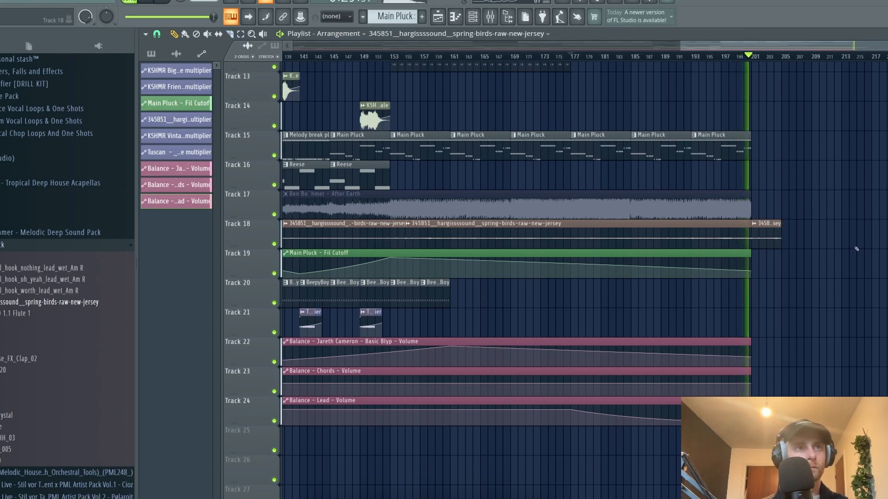
pyautogui.scroll(6, 827, 253)
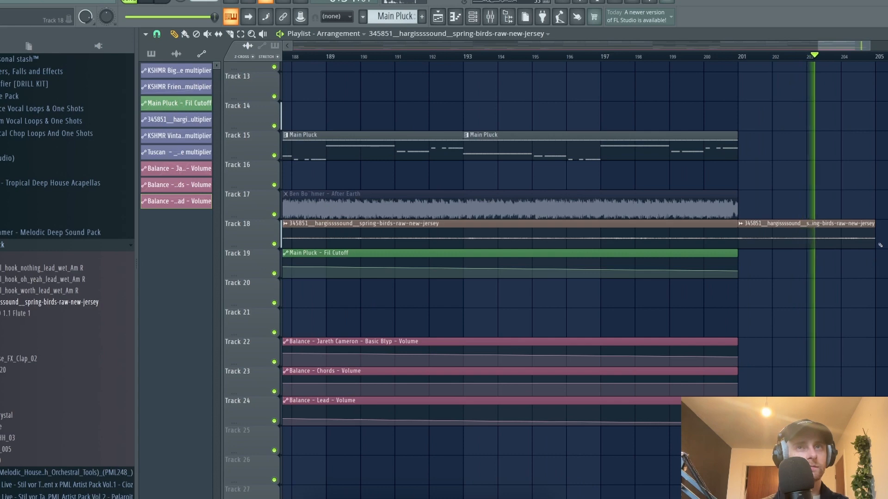
pyautogui.keyDown('ctrl'); pyautogui.rightClick(880, 244); pyautogui.keyUp('ctrl')
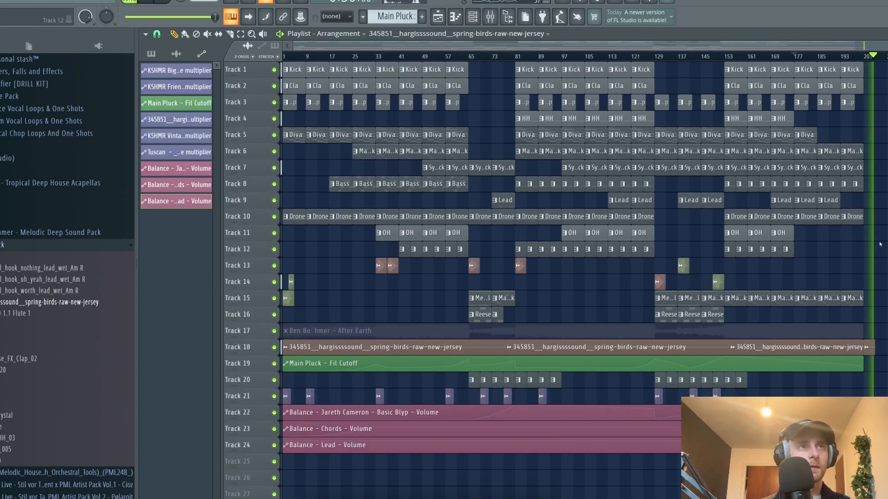
pyautogui.press('space')
pyautogui.moveTo(886, 56); pyautogui.dragTo(886, 65)
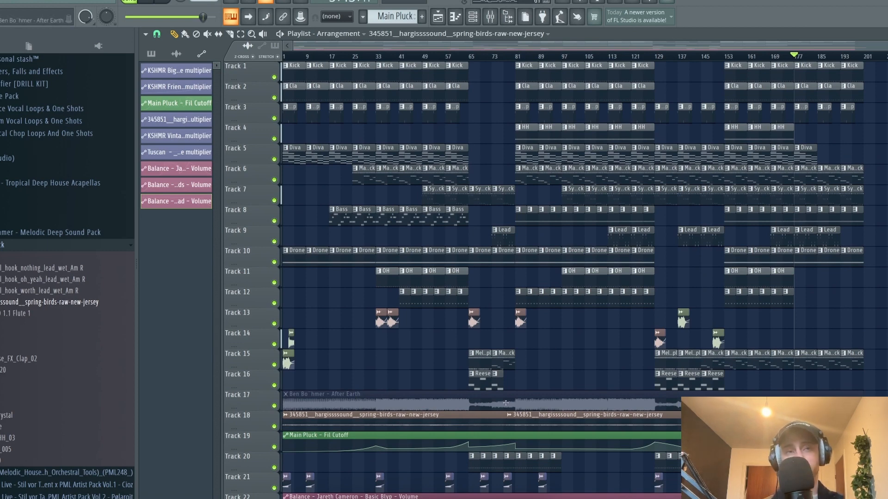
pyautogui.scroll(4, 505, 403)
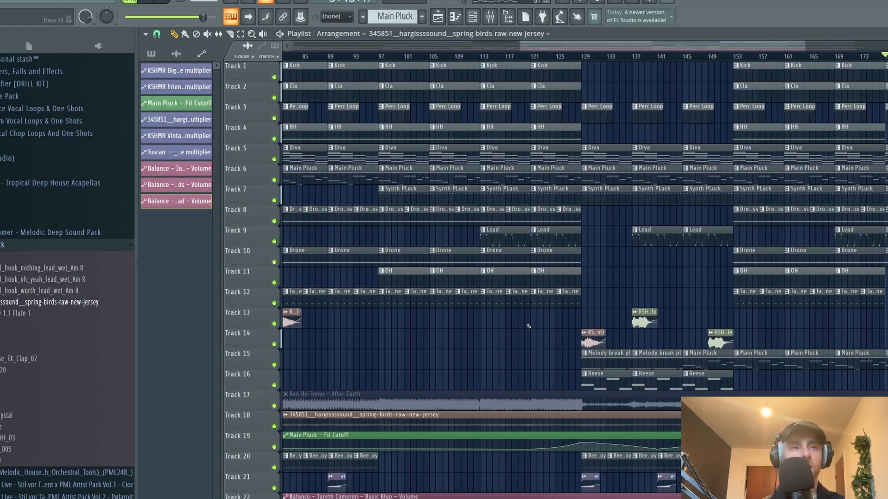
pyautogui.scroll(-5, 721, 379)
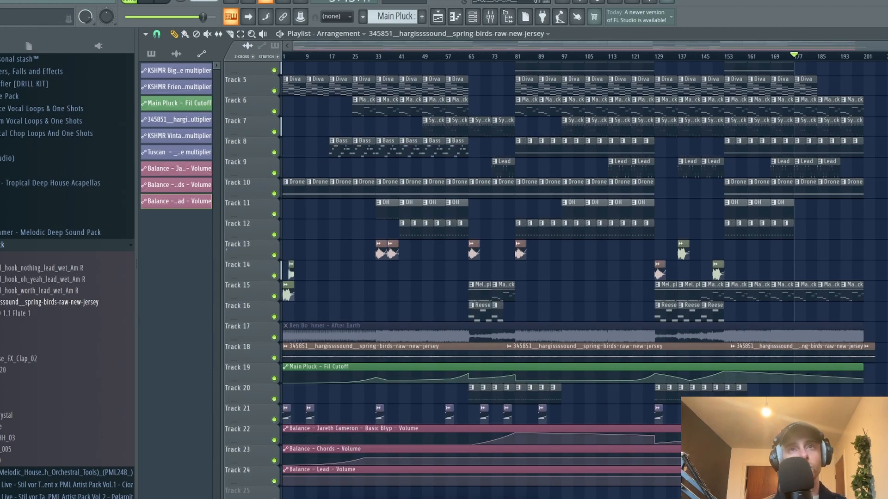
pyautogui.scroll(2, 633, 323)
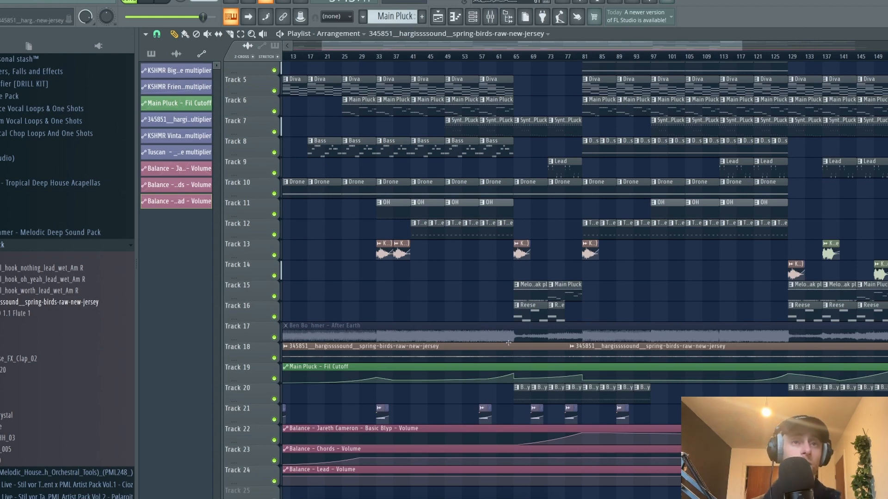
# Play the arrangement from about bar 120 and follow the transition into the second break.
pyautogui.scroll(-2, 509, 343)
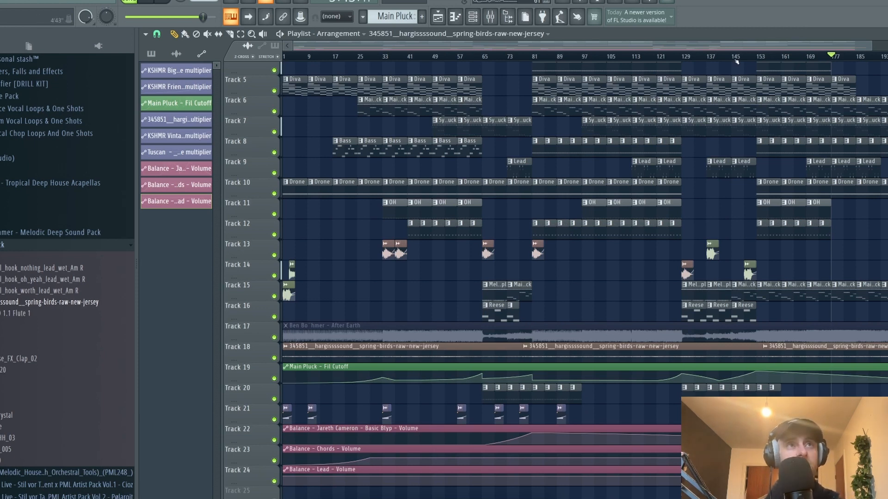
pyautogui.moveTo(736, 60); pyautogui.dragTo(710, 58)
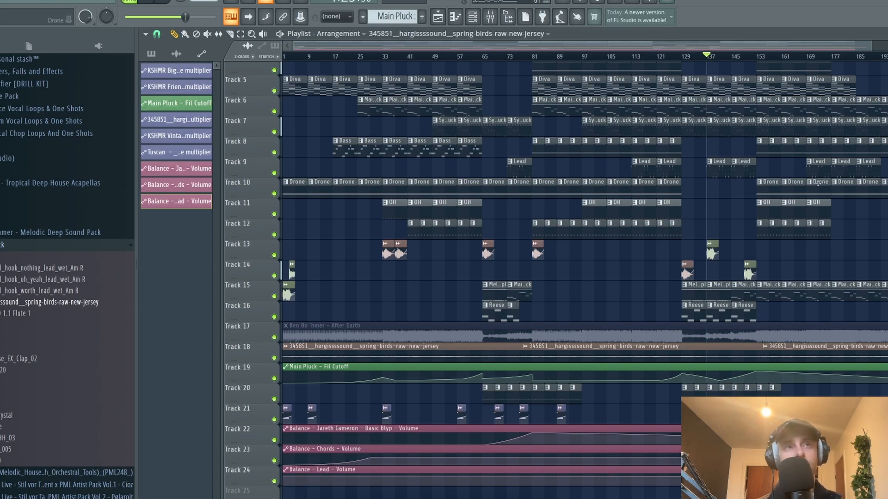
pyautogui.click(661, 58)
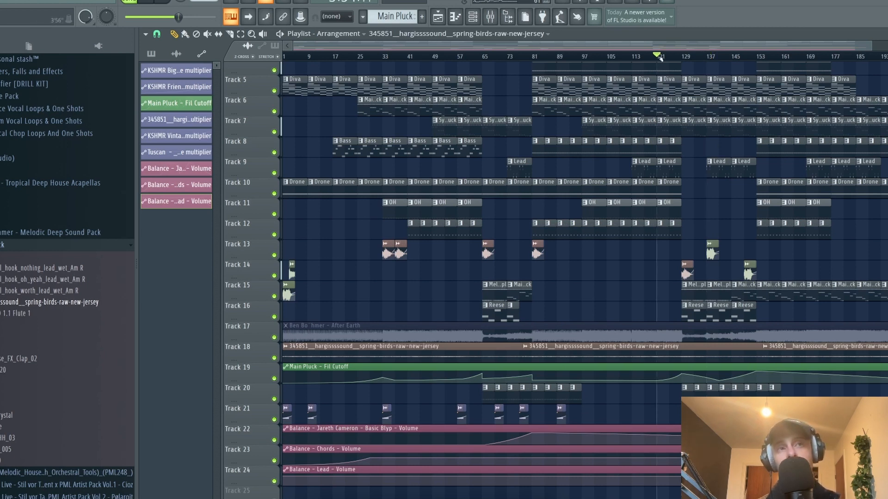
pyautogui.scroll(3, 678, 424)
pyautogui.press('space')
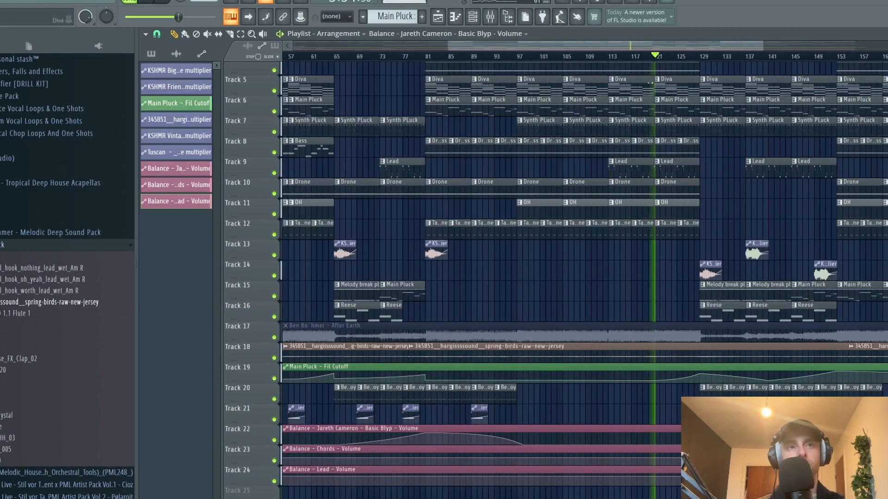
pyautogui.scroll(-3, 665, 242)
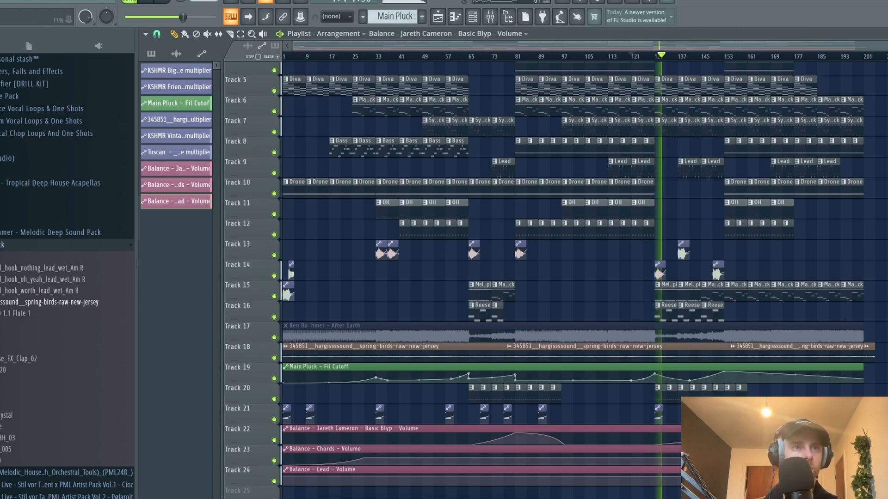
# Try to extend the Main Pluck filter cutoff clip on Track 19 past bar 201.
pyautogui.click(692, 380)
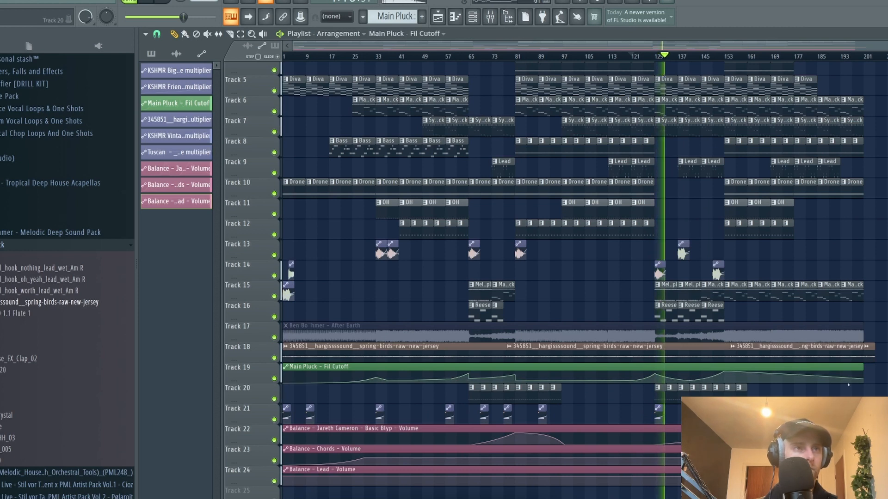
pyautogui.moveTo(859, 367); pyautogui.dragTo(873, 367)
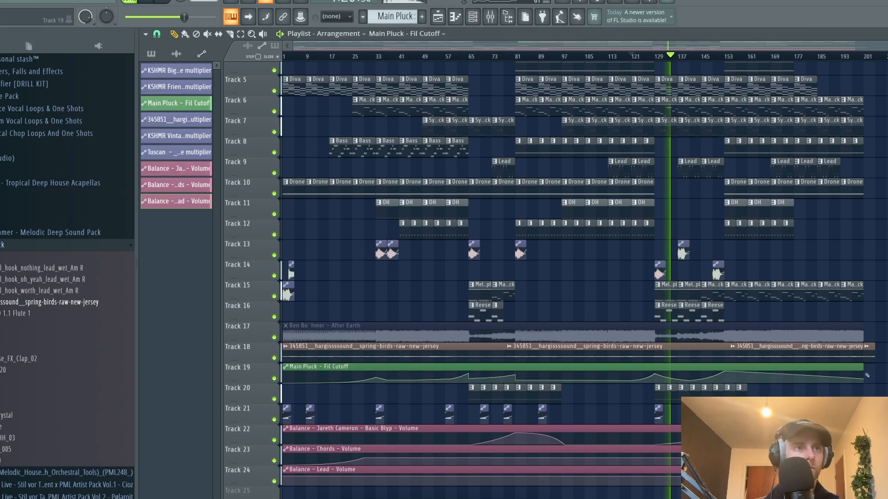
pyautogui.moveTo(862, 367)
pyautogui.mouseDown()
pyautogui.moveTo(877, 367)
pyautogui.moveTo(865, 384)
pyautogui.moveTo(871, 367)
pyautogui.moveTo(861, 366)
pyautogui.mouseUp()
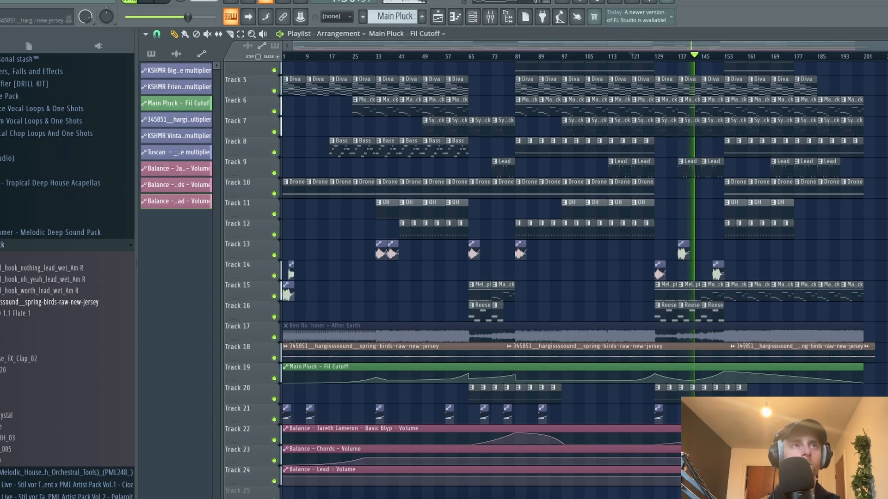
# Examine the second break's clips and automation and the start of the drop at bar 153 during playback.
pyautogui.scroll(2, 716, 257)
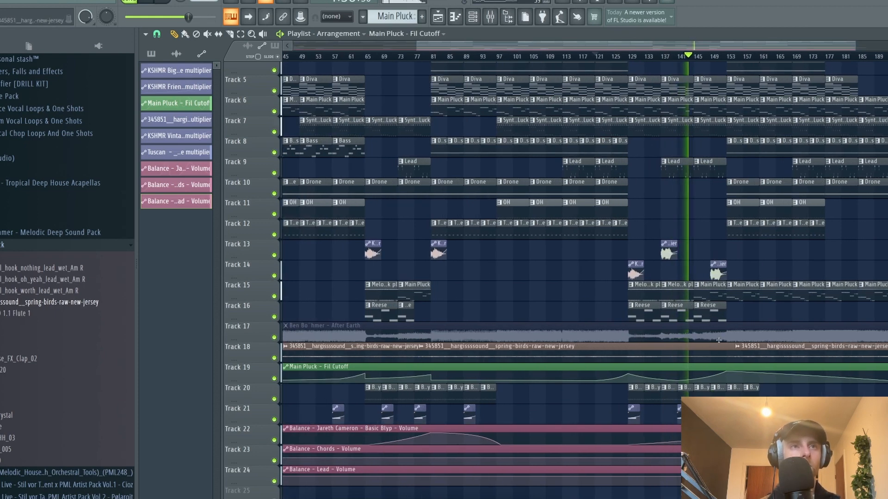
pyautogui.scroll(-2, 717, 390)
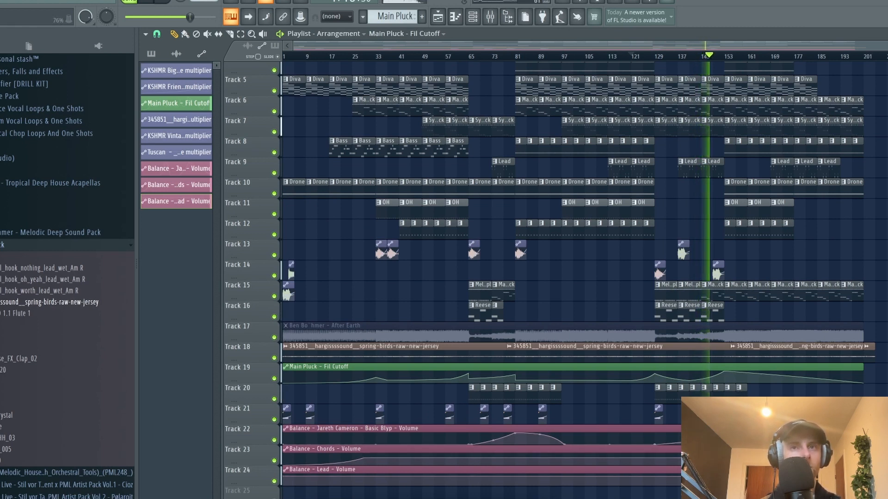
pyautogui.scroll(3, 730, 370)
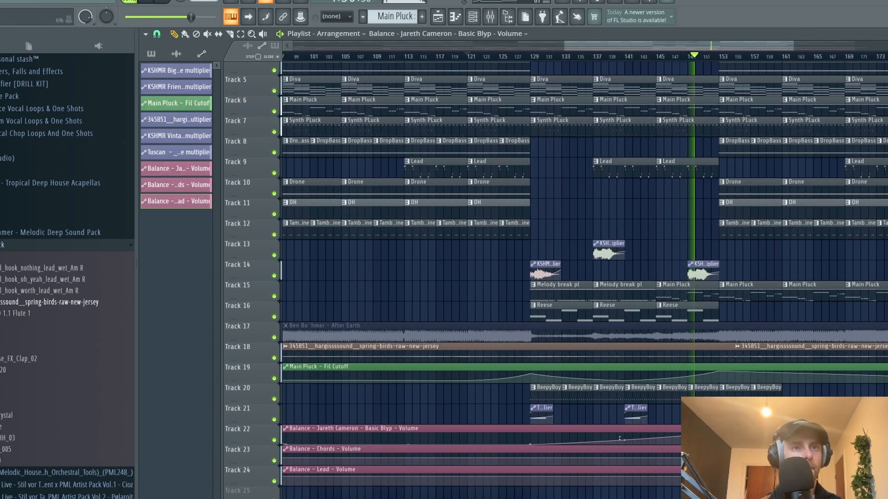
pyautogui.scroll(-3, 619, 438)
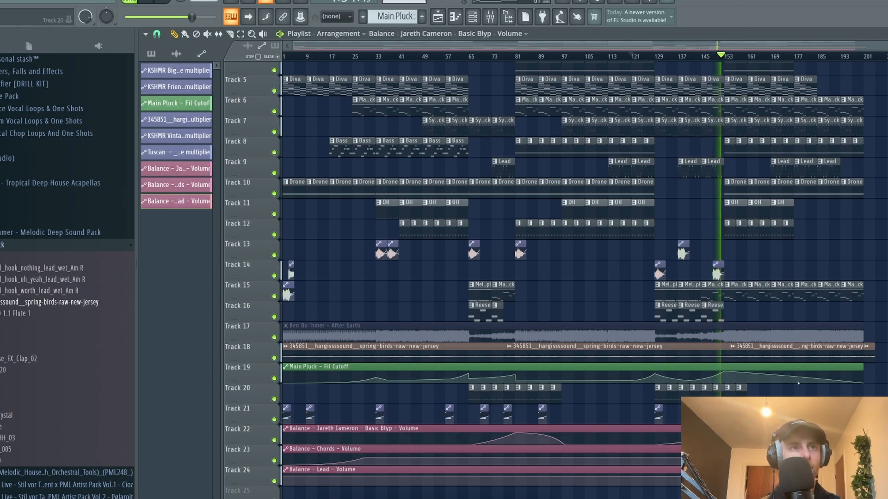
pyautogui.scroll(3, 799, 383)
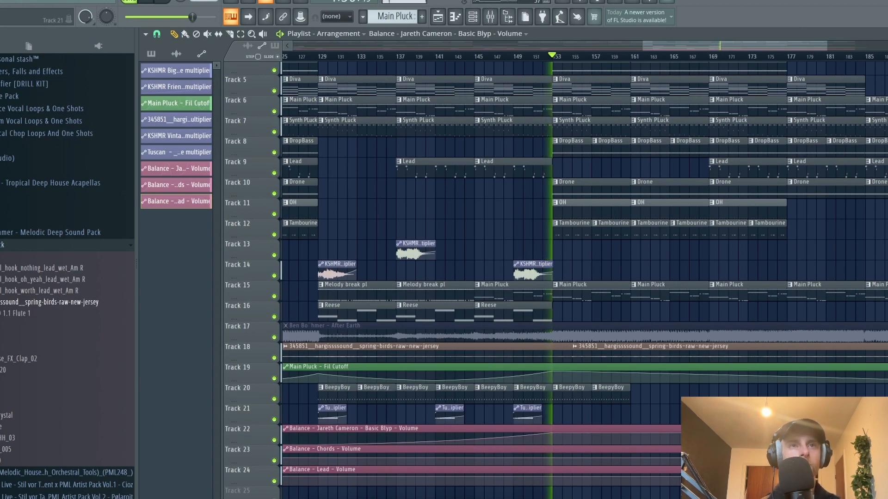
pyautogui.scroll(-1, 702, 415)
pyautogui.scroll(-2, 635, 411)
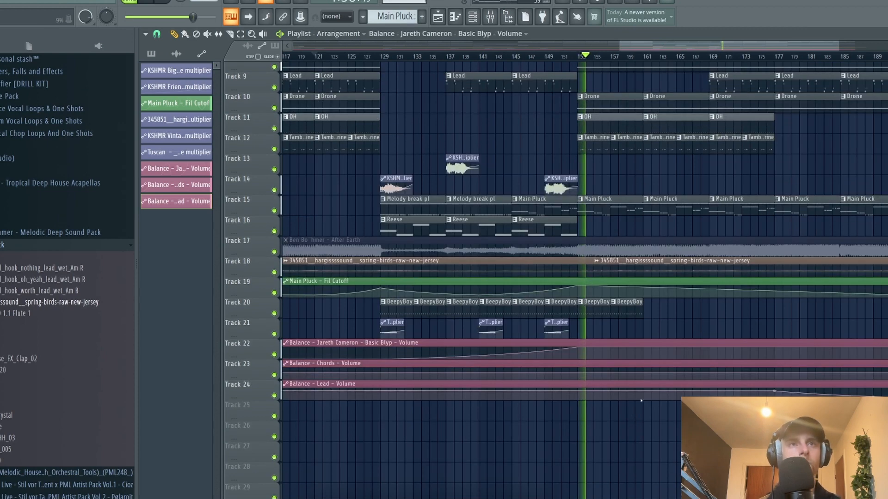
# Shorten the last Reese clip on Track 16 to end at bar 151, and replay from bar 145.
pyautogui.scroll(2, 641, 401)
pyautogui.scroll(1, 648, 398)
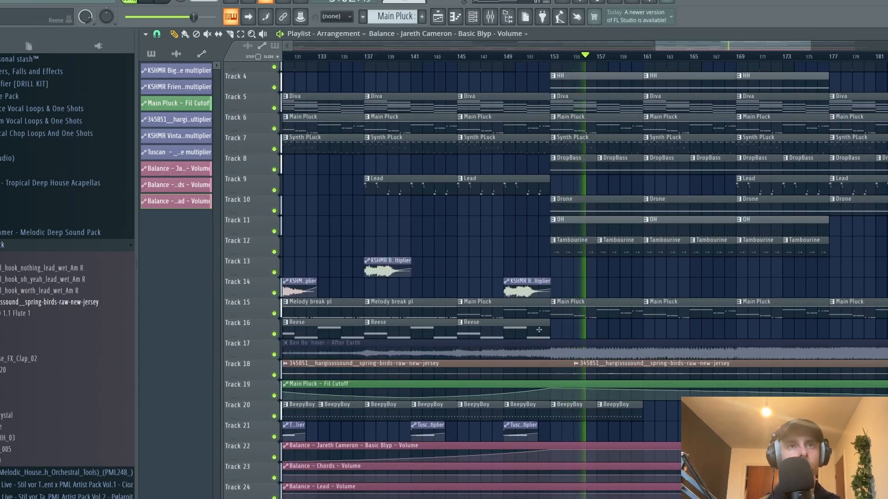
pyautogui.moveTo(548, 329); pyautogui.dragTo(526, 328)
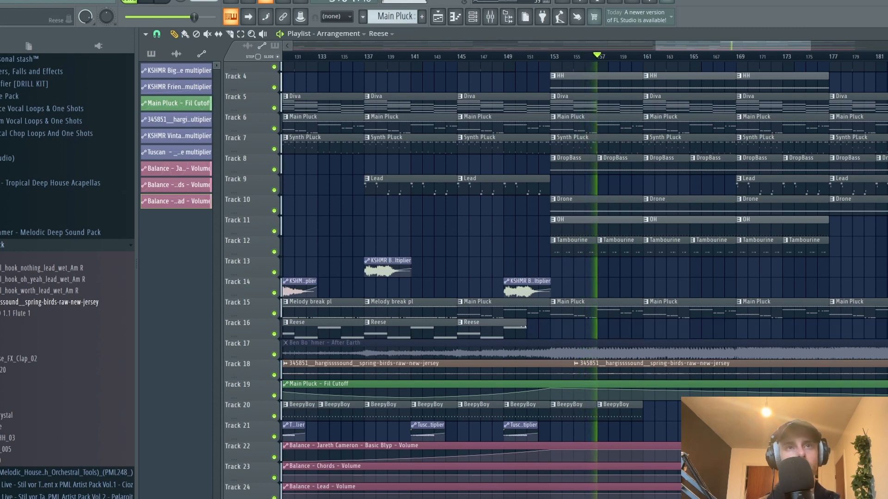
pyautogui.click(468, 57)
pyautogui.click(458, 56)
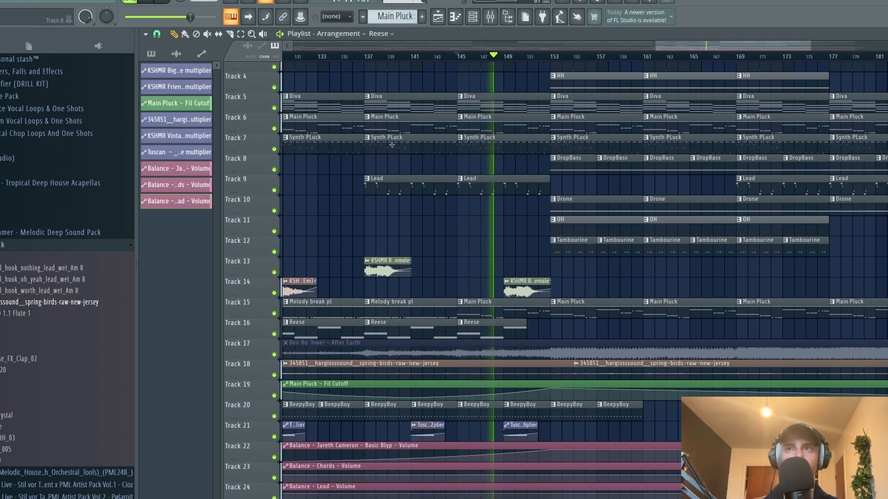
# Check the mixer briefly and hide the browser to widen the playlist.
pyautogui.click(491, 17)
pyautogui.click(490, 16)
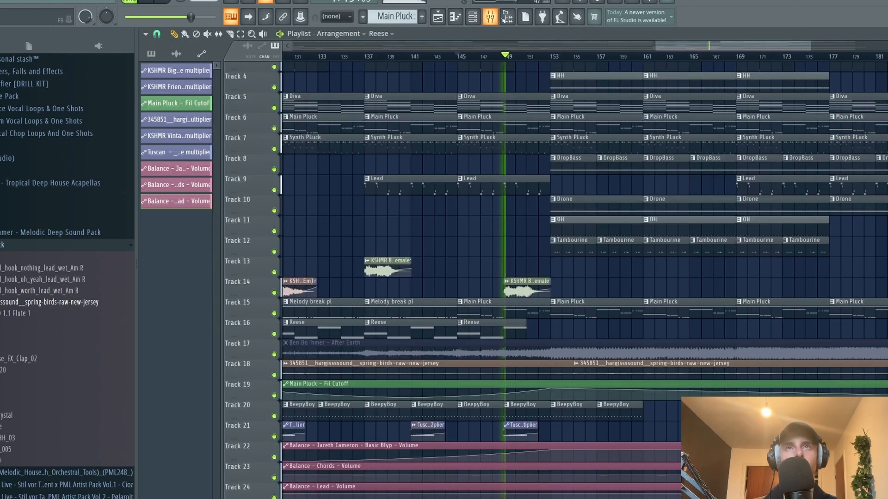
pyautogui.click(508, 17)
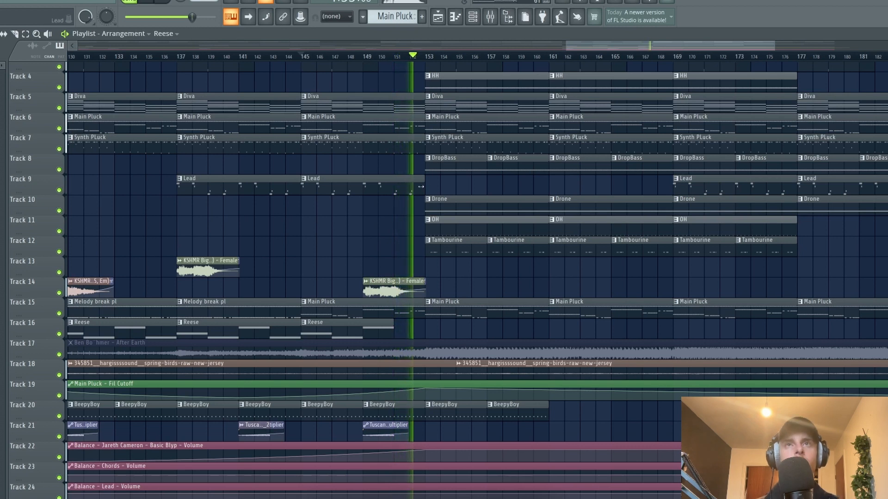
# Trim the Lead, Diva, Main Pluck and Synth Pluck clips starting at bar 145 to end at bar 151, and replay that section.
pyautogui.moveTo(421, 186); pyautogui.dragTo(394, 188)
pyautogui.press('space')
pyautogui.moveTo(397, 194); pyautogui.dragTo(415, 104)
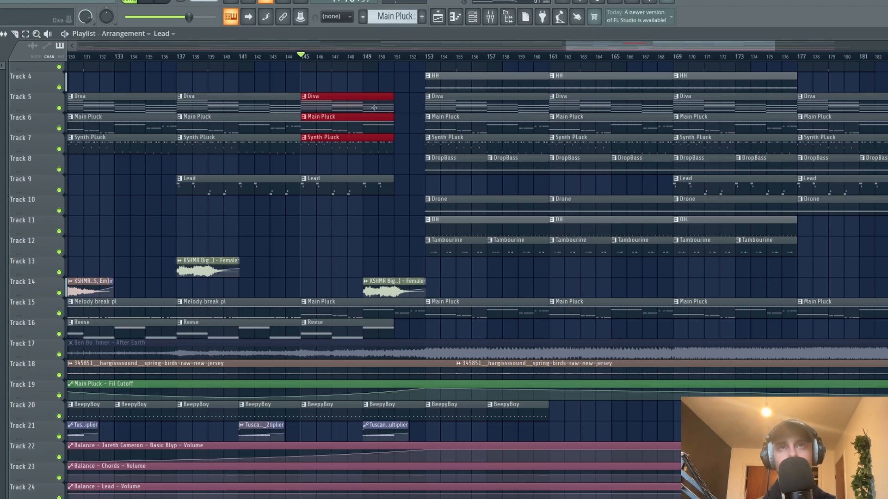
pyautogui.press('space')
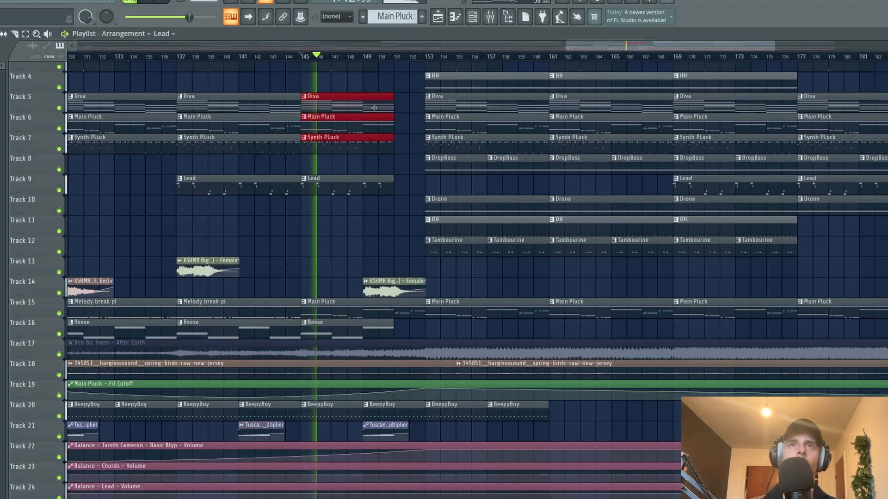
# Add a point at bar 153 of the Track 19 Main Pluck filter cutoff for a sudden drop, fine-tune its level and replay from there.
pyautogui.keyDown('ctrl'); pyautogui.rightClick(470, 184); pyautogui.keyUp('ctrl')
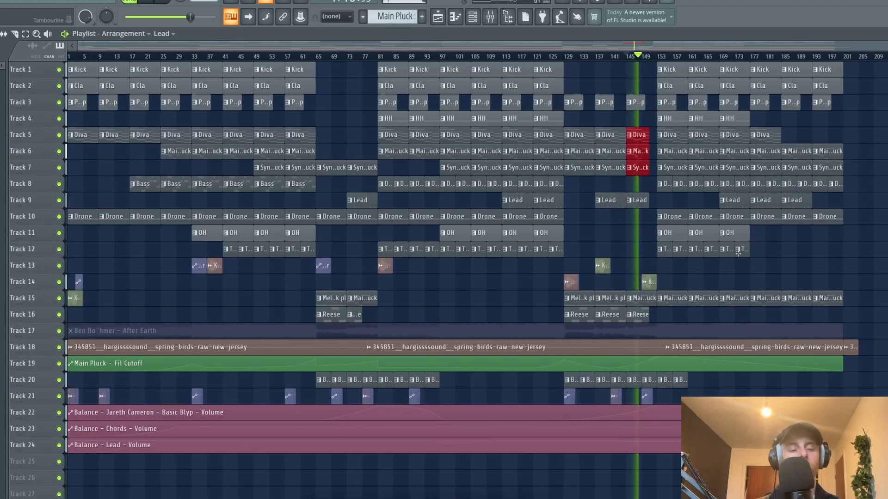
pyautogui.scroll(2, 735, 240)
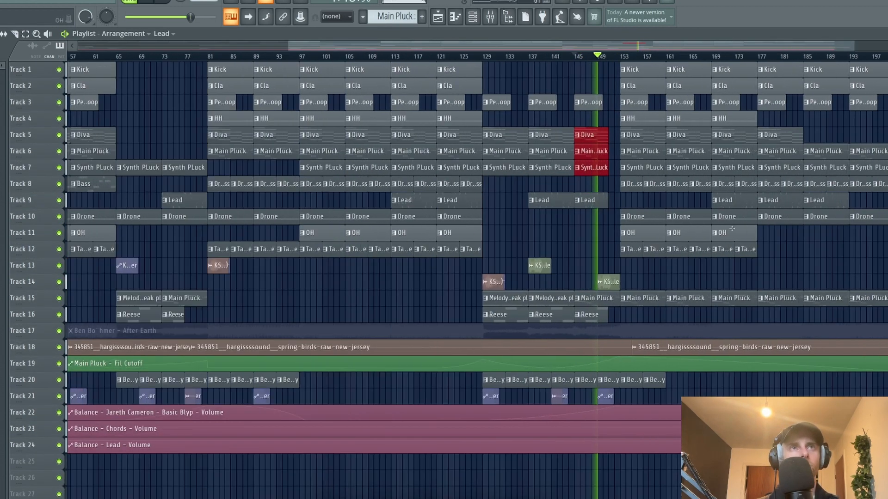
pyautogui.scroll(2, 732, 229)
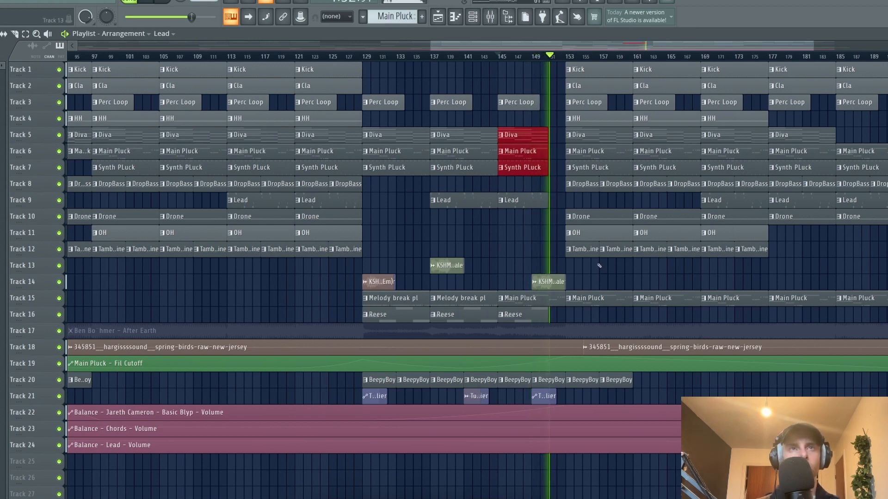
pyautogui.scroll(2, 596, 265)
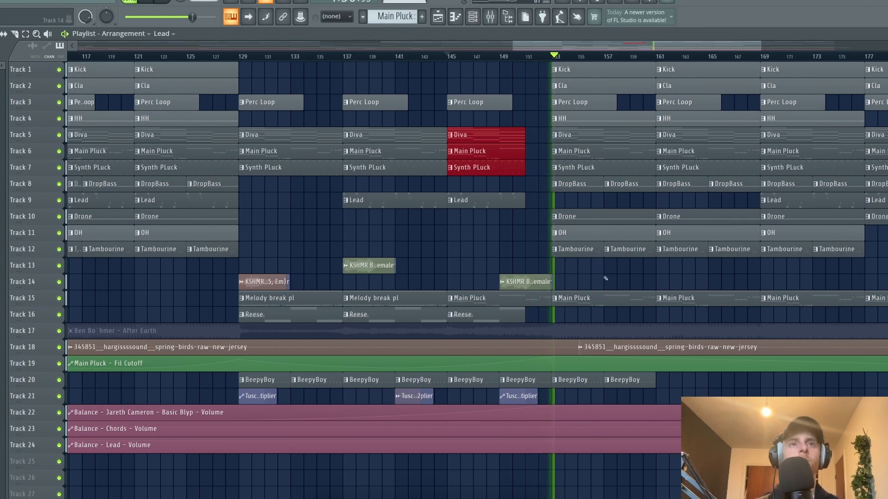
pyautogui.scroll(-1, 605, 278)
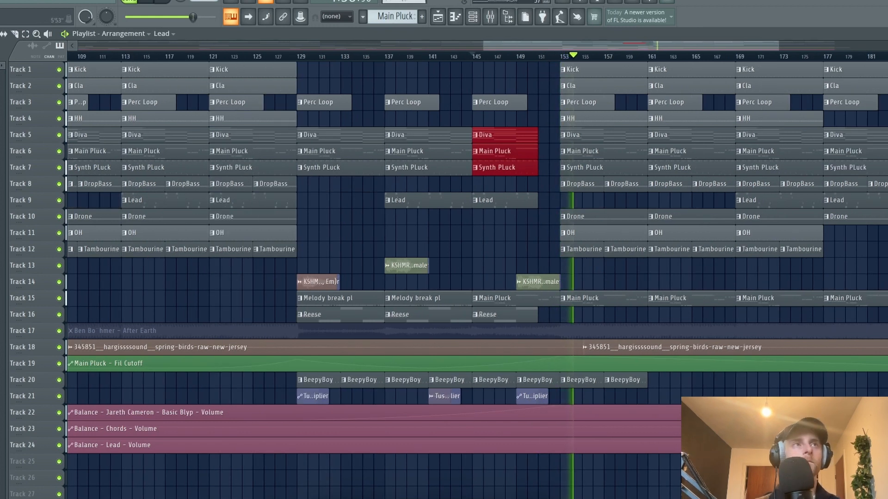
pyautogui.scroll(3, 668, 256)
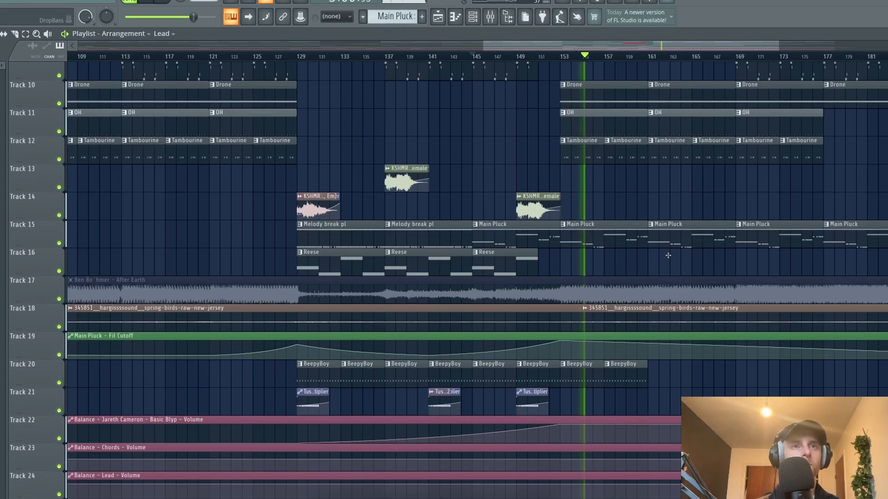
pyautogui.rightClick(562, 349)
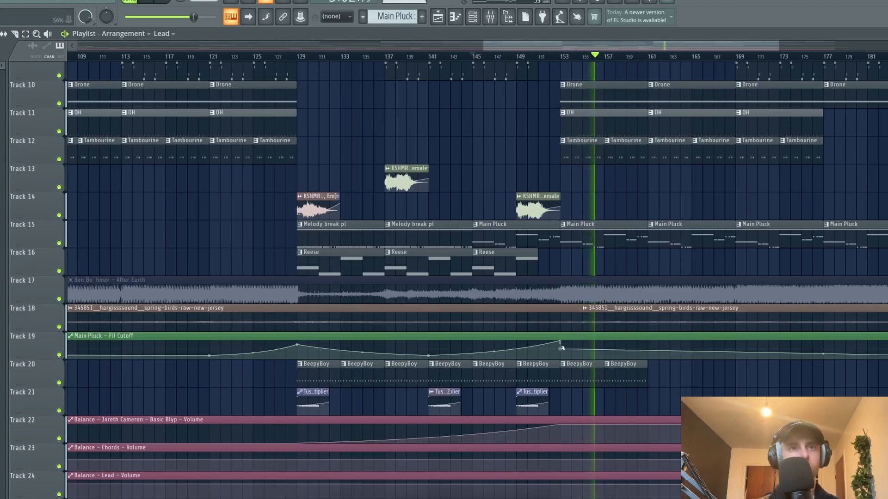
pyautogui.press('space')
pyautogui.click(561, 56)
pyautogui.press('space')
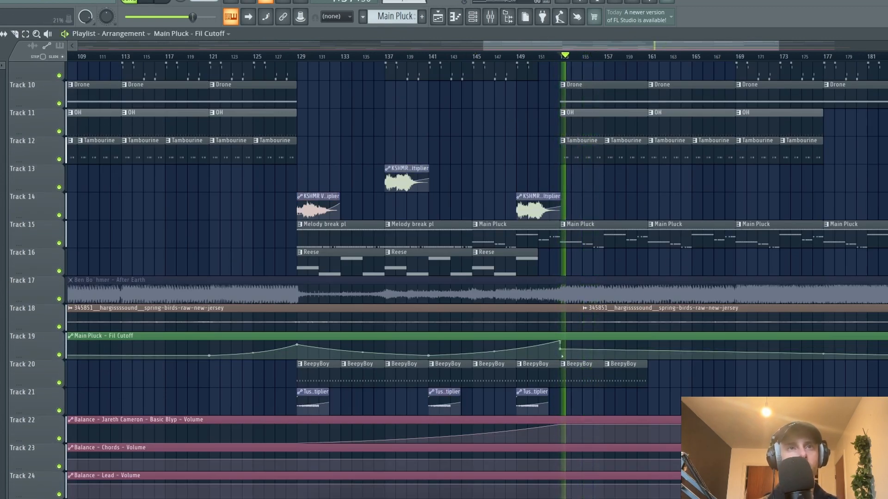
pyautogui.moveTo(560, 349); pyautogui.dragTo(560, 347)
# Raise the Main Pluck filter cutoff's end point past bar 201, and shape a rise from bar 161 with a sharp drop at bar 165.
pyautogui.keyDown('ctrl'); pyautogui.rightClick(810, 373); pyautogui.keyUp('ctrl')
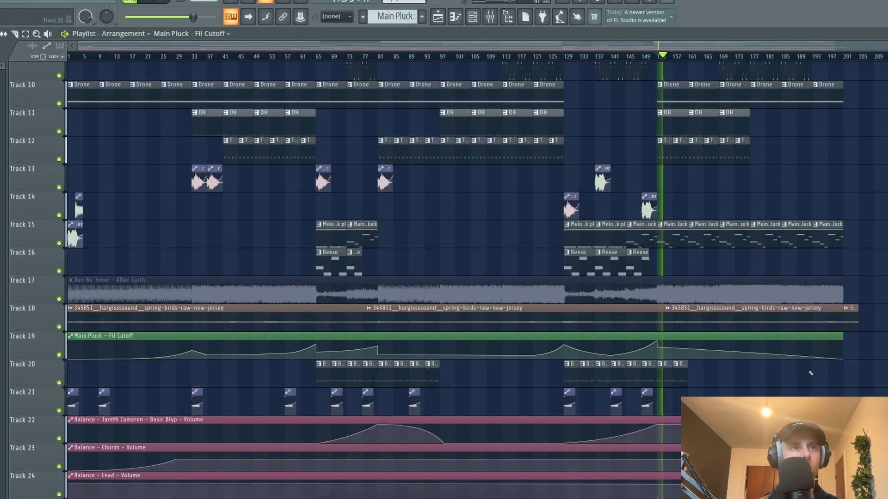
pyautogui.moveTo(843, 358); pyautogui.dragTo(853, 332)
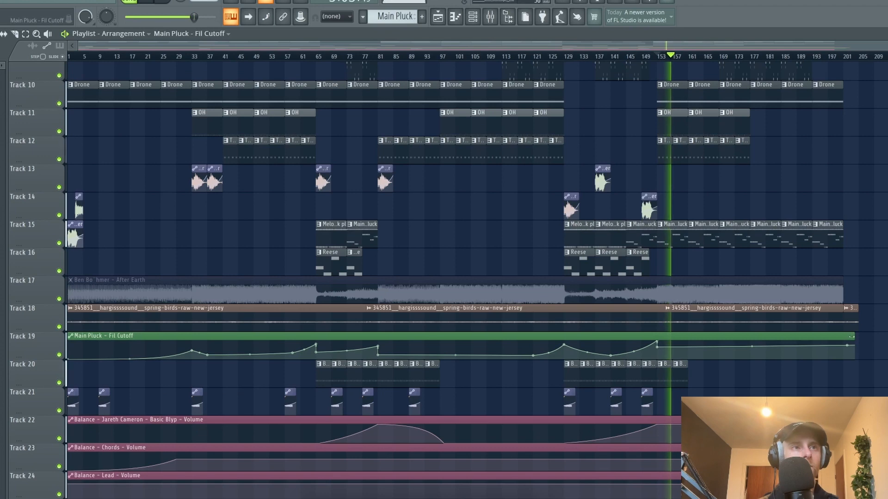
pyautogui.scroll(1, 693, 330)
pyautogui.scroll(1, 694, 329)
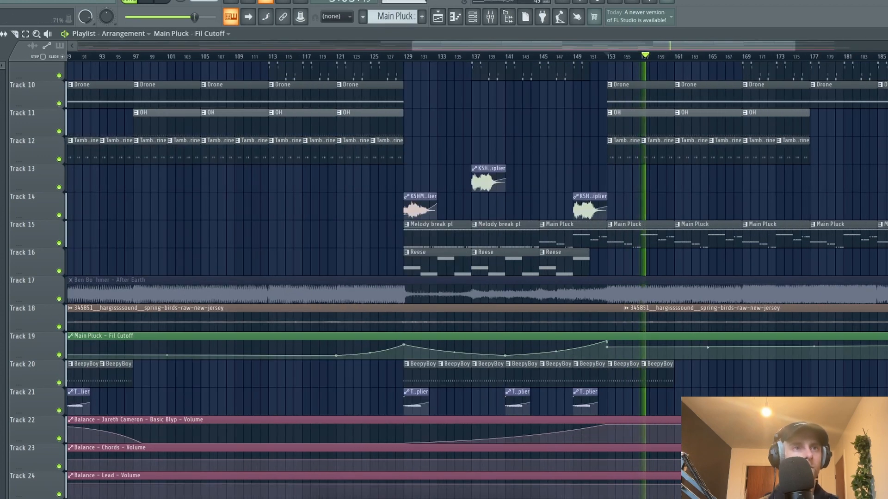
pyautogui.scroll(1, 693, 329)
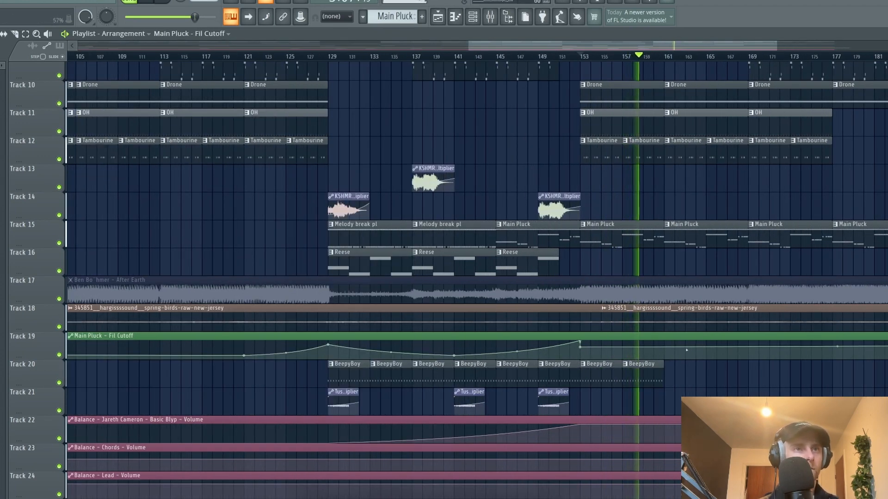
pyautogui.rightClick(664, 347)
pyautogui.rightClick(707, 346)
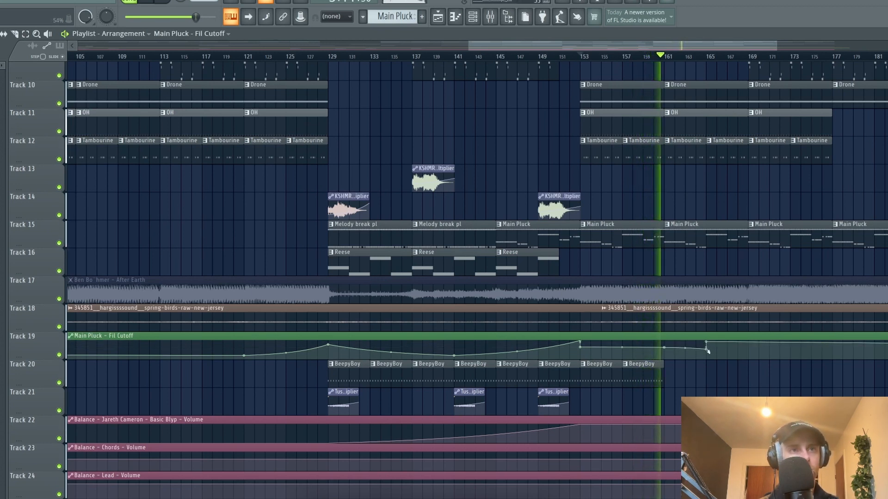
pyautogui.moveTo(706, 342); pyautogui.dragTo(707, 348)
pyautogui.rightClick(707, 348)
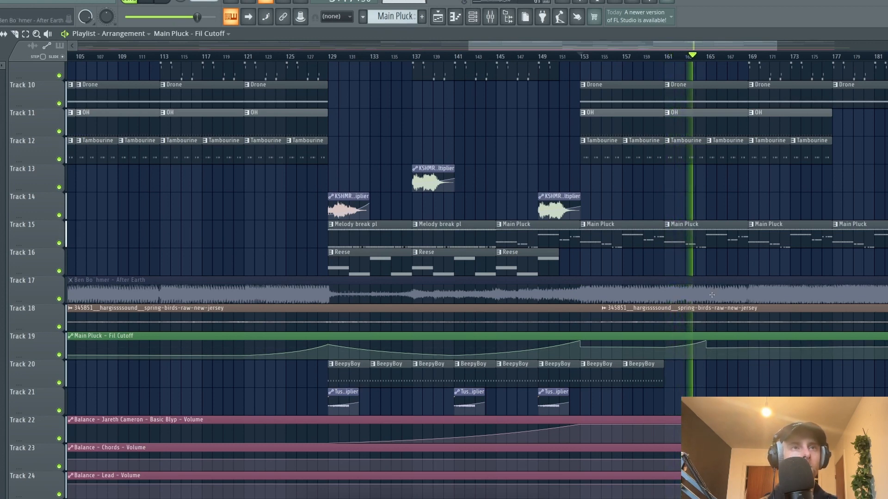
# Extend the Main Pluck filter cutoff clip to the end of the birds ambience, stop playback and show the whole arrangement.
pyautogui.scroll(-2, 731, 355)
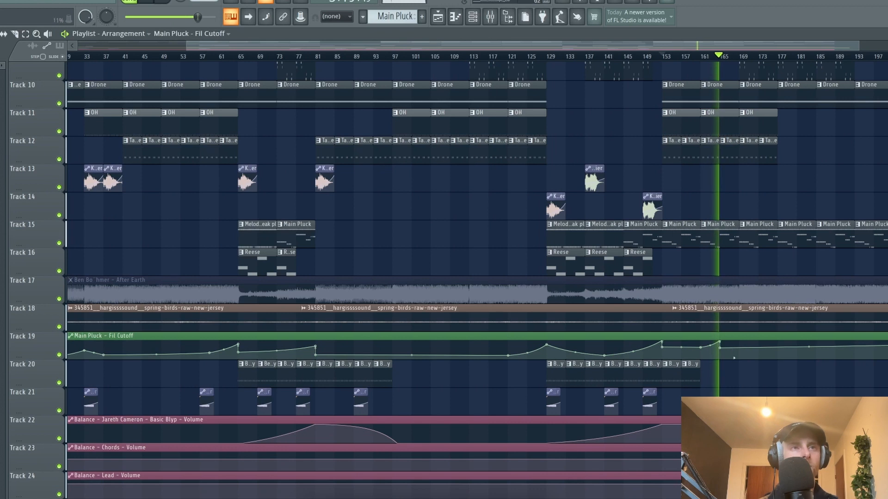
pyautogui.scroll(-2, 733, 345)
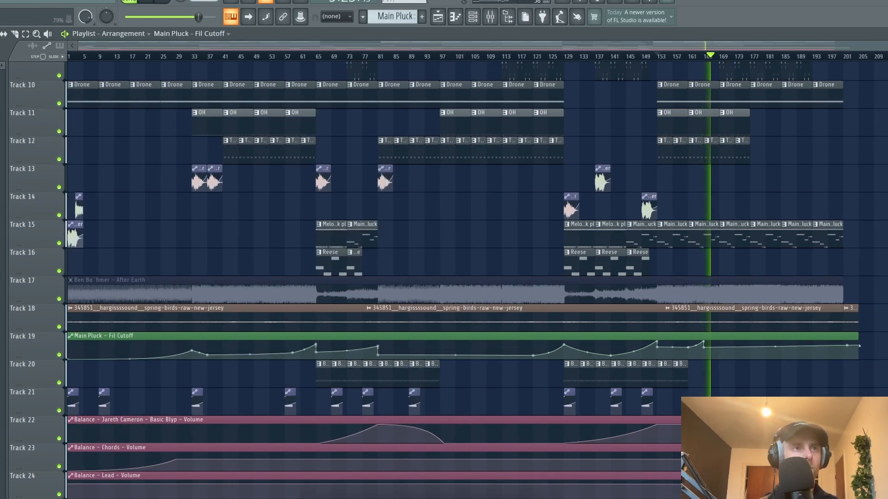
pyautogui.keyDown('ctrl'); pyautogui.rightClick(763, 373); pyautogui.keyUp('ctrl')
pyautogui.press('space')
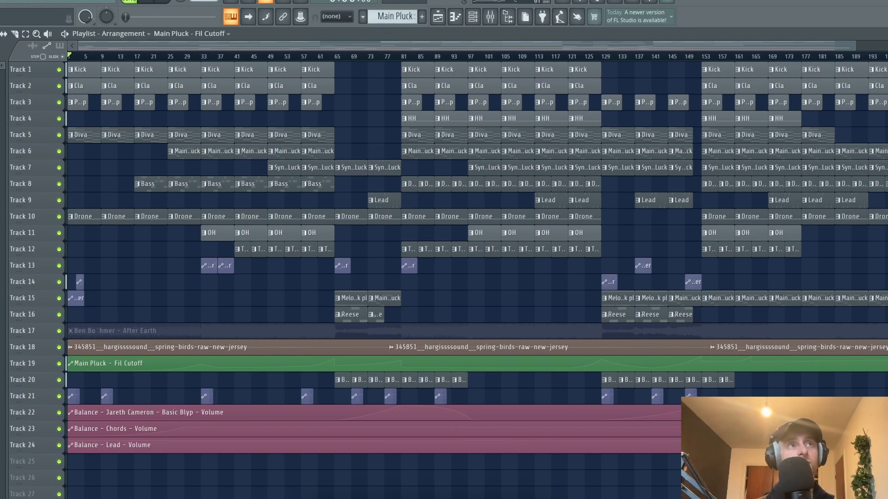
pyautogui.moveTo(886, 45); pyautogui.dragTo(886, 50)
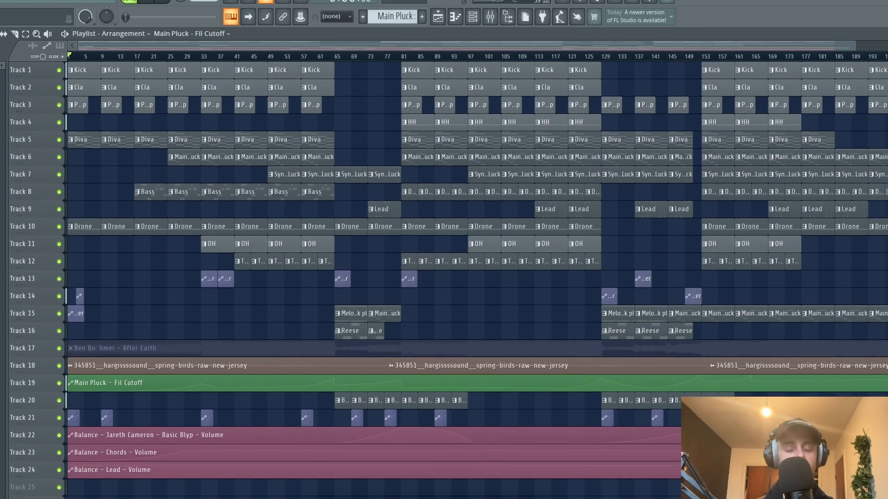